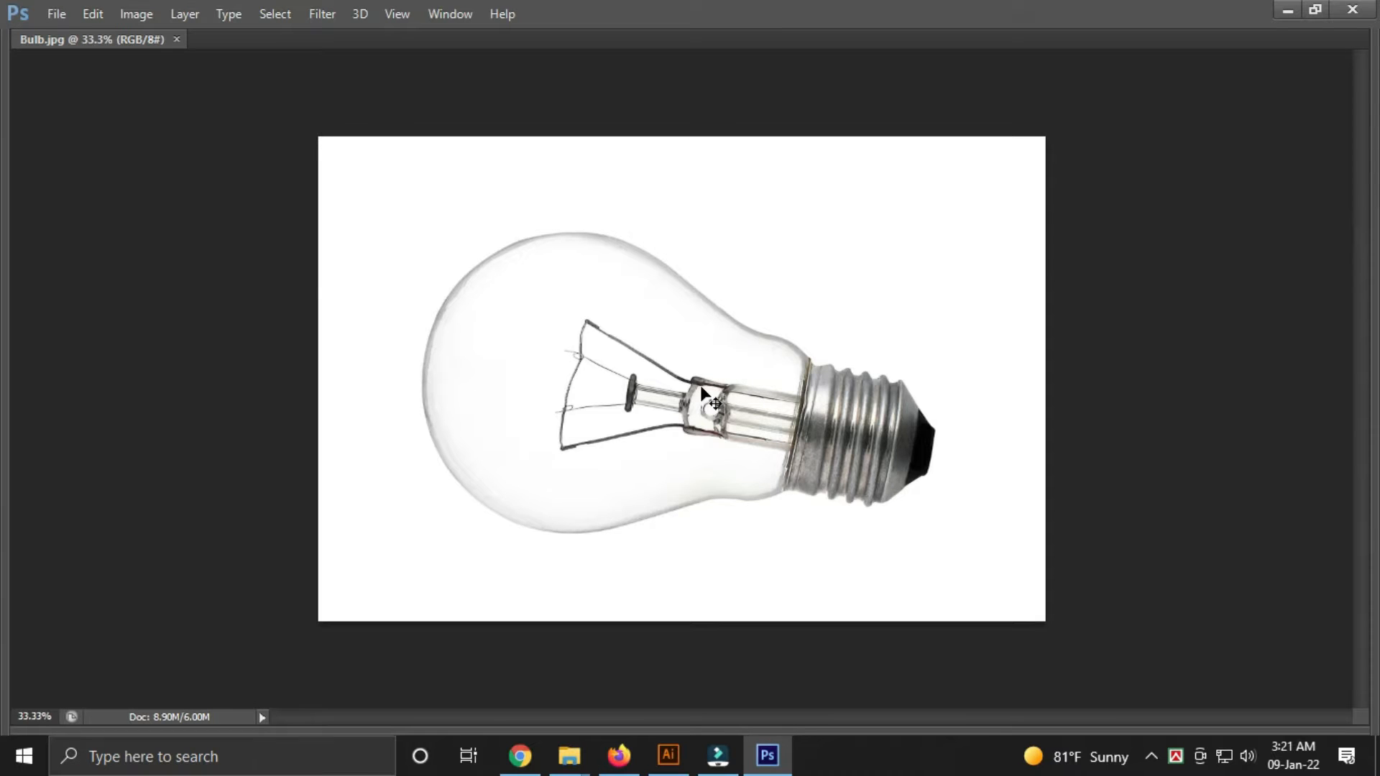
Select the entire white background around the bulb with the Quick Selection tool.
key(Tab)
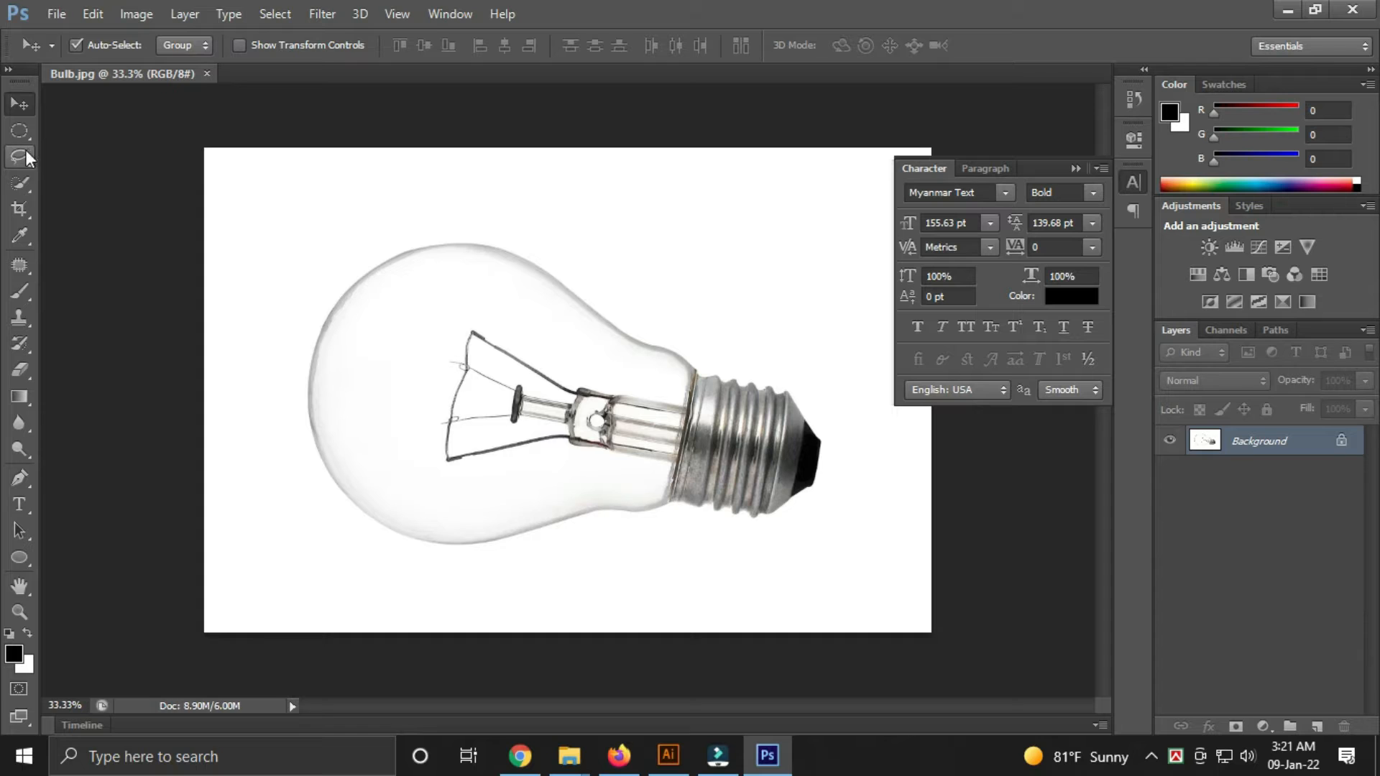
click(21, 182)
drag(447, 226, 567, 251)
drag(714, 323, 802, 385)
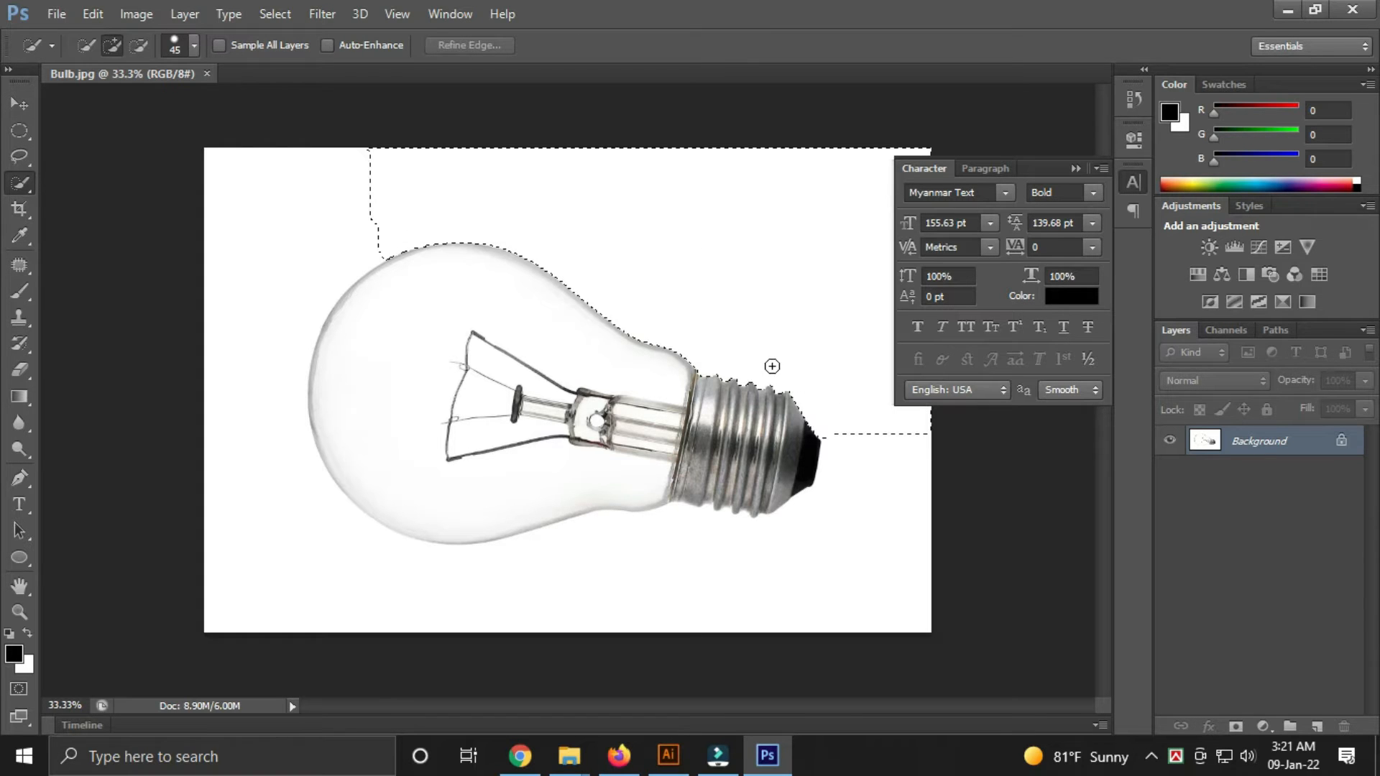
mouse_move(416, 206)
mouse_down()
mouse_move(305, 268)
mouse_move(246, 428)
mouse_move(309, 549)
mouse_up()
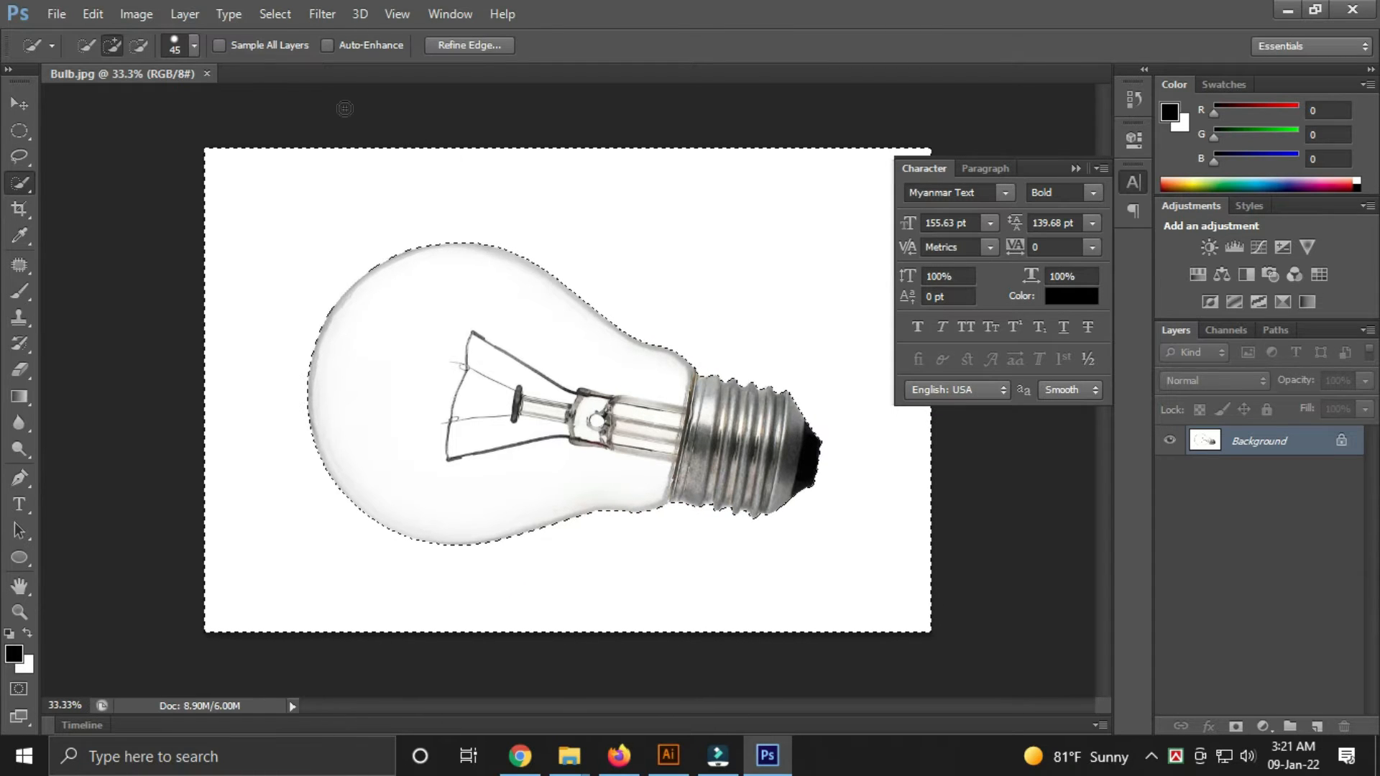
Invert the selection so it covers the bulb and cut the bulb onto its own layer.
click(274, 15)
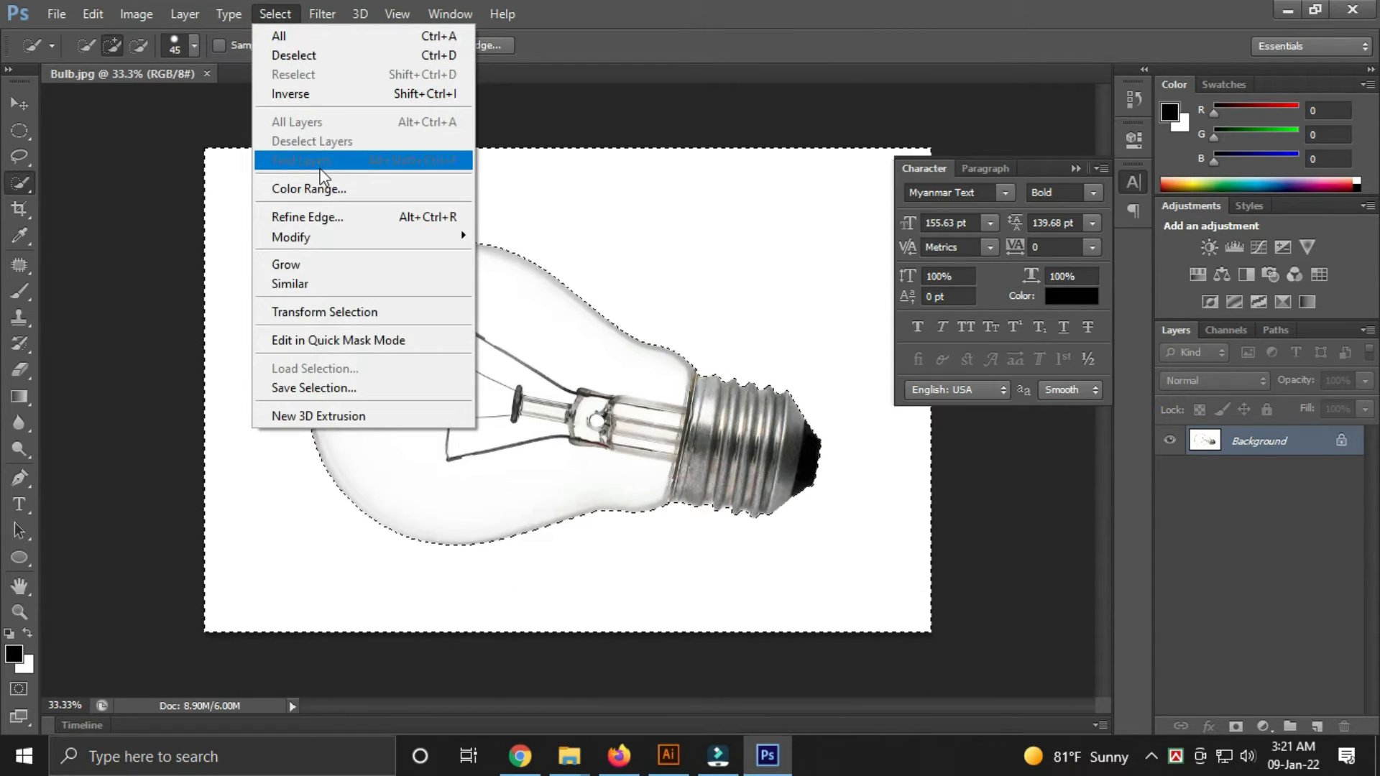
click(295, 97)
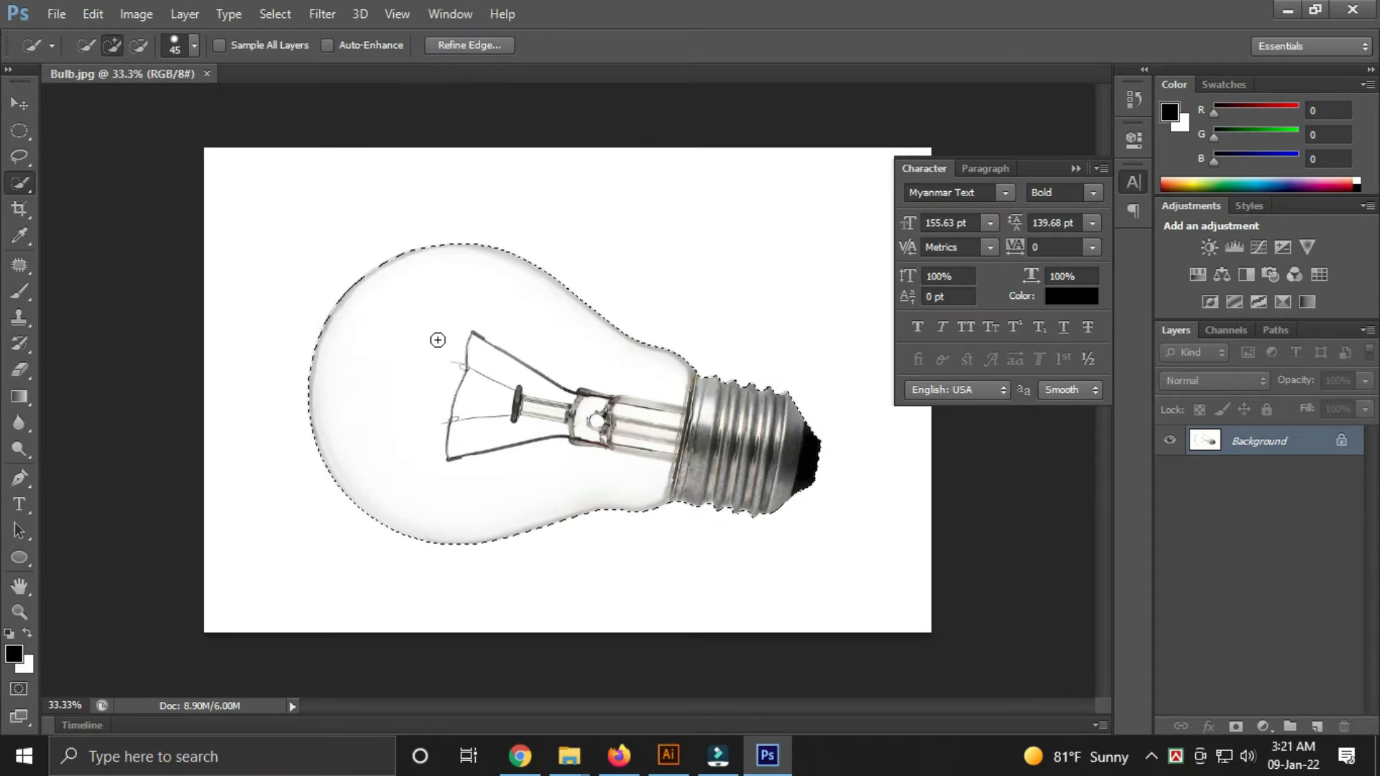
right_click(680, 357)
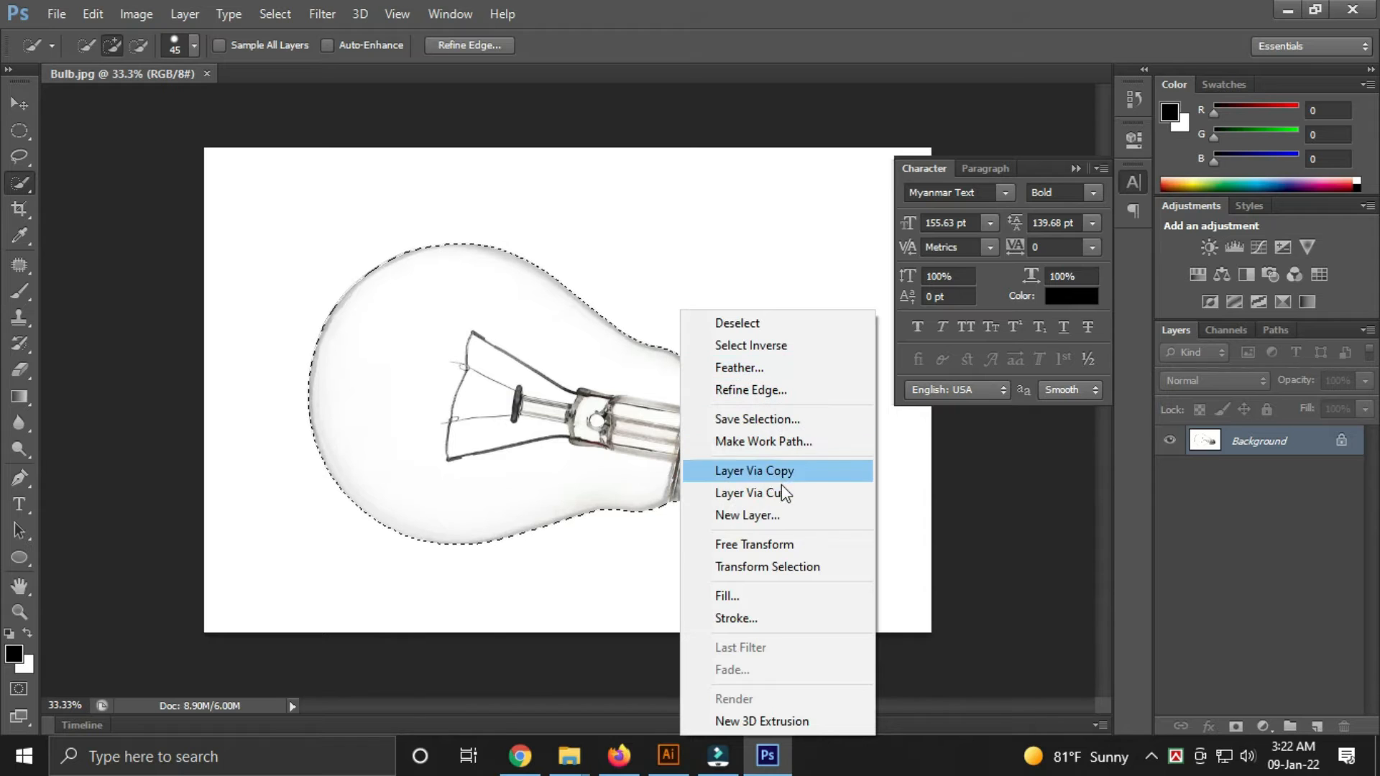
click(765, 493)
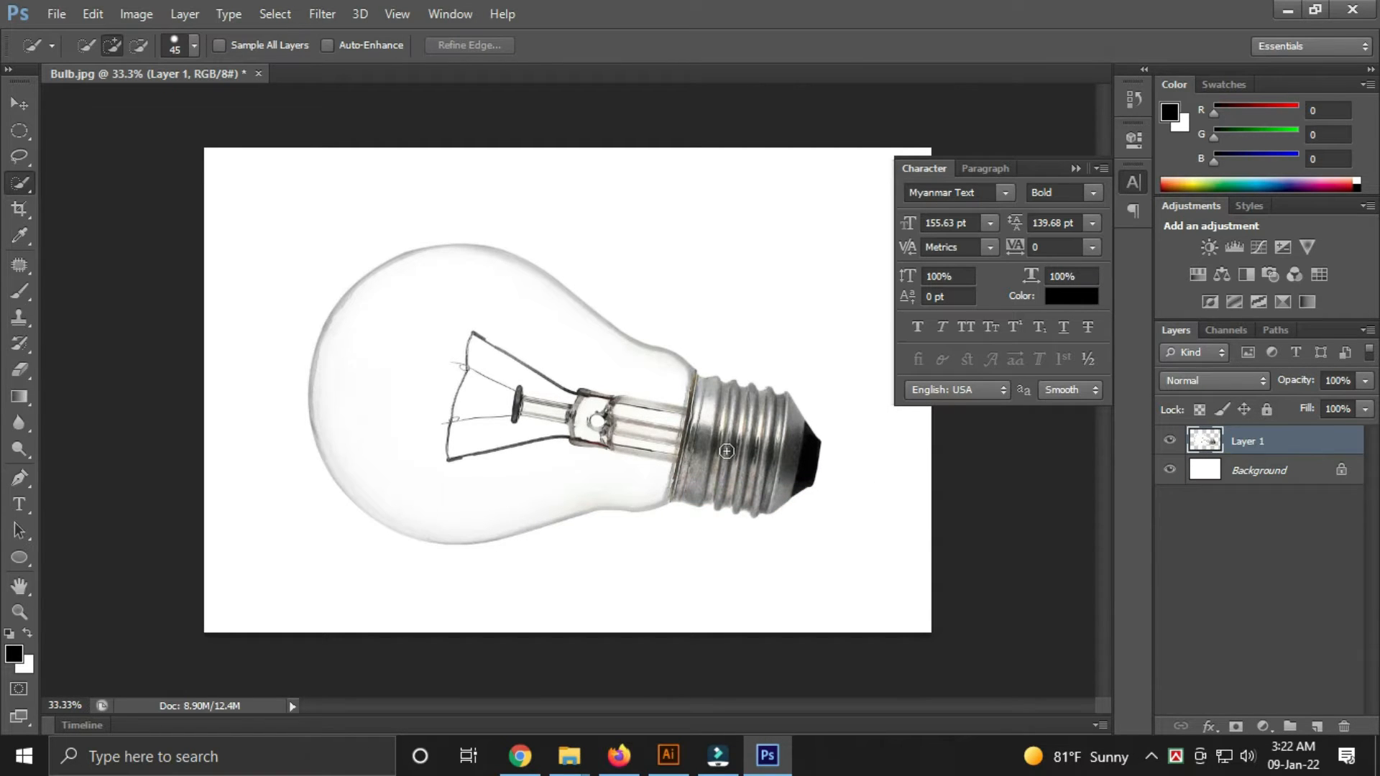
Convert the locked Background into a regular layer, keeping the name Layer 0.
click(1286, 474)
double_click(1286, 471)
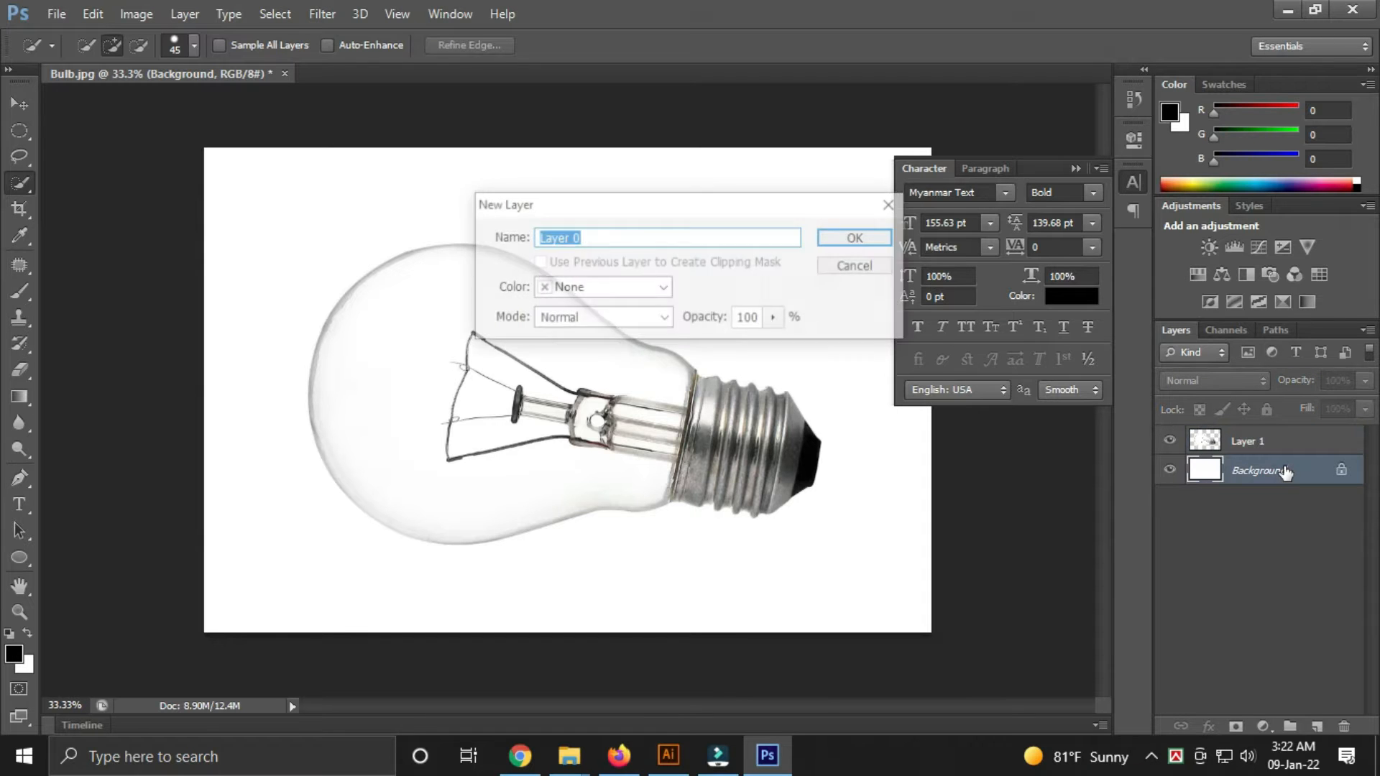
click(853, 241)
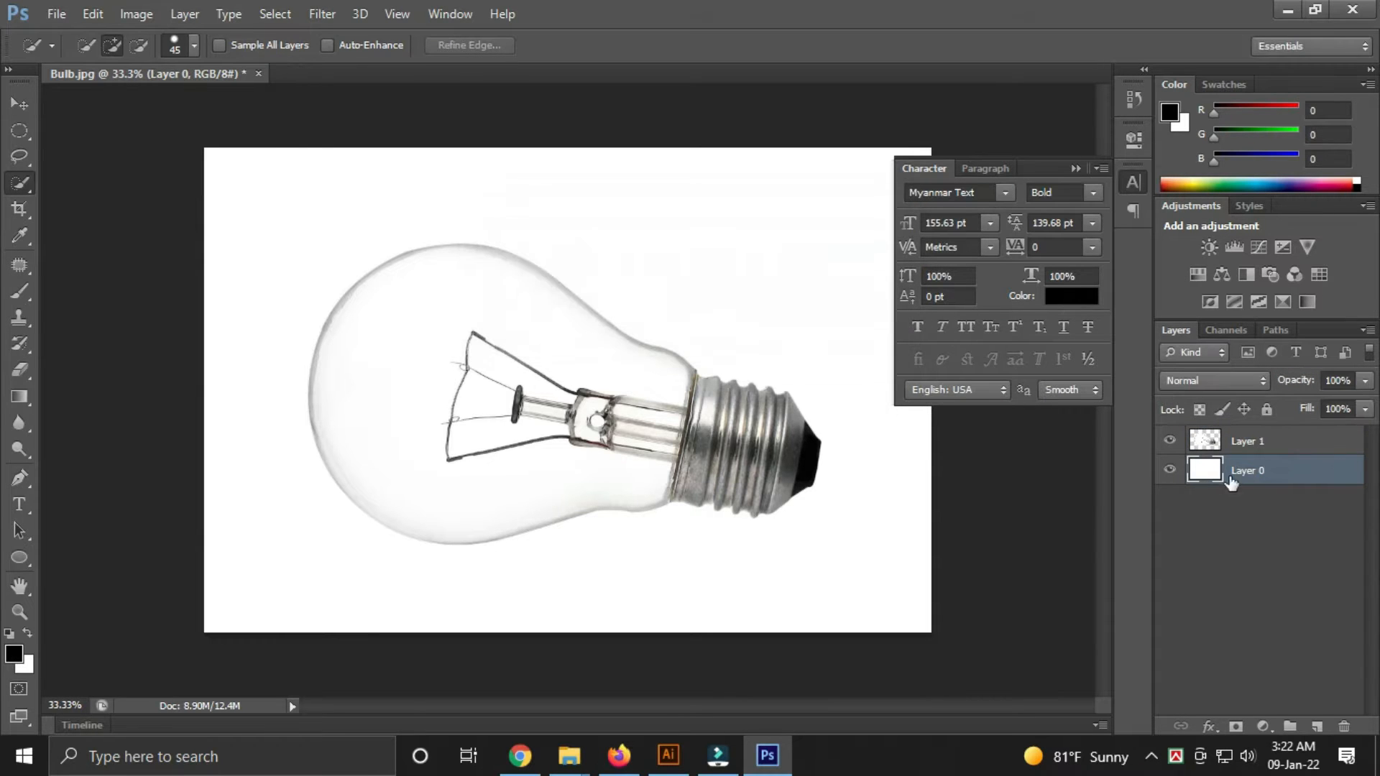
Add a Gradient Overlay effect to the white background layer.
click(1210, 727)
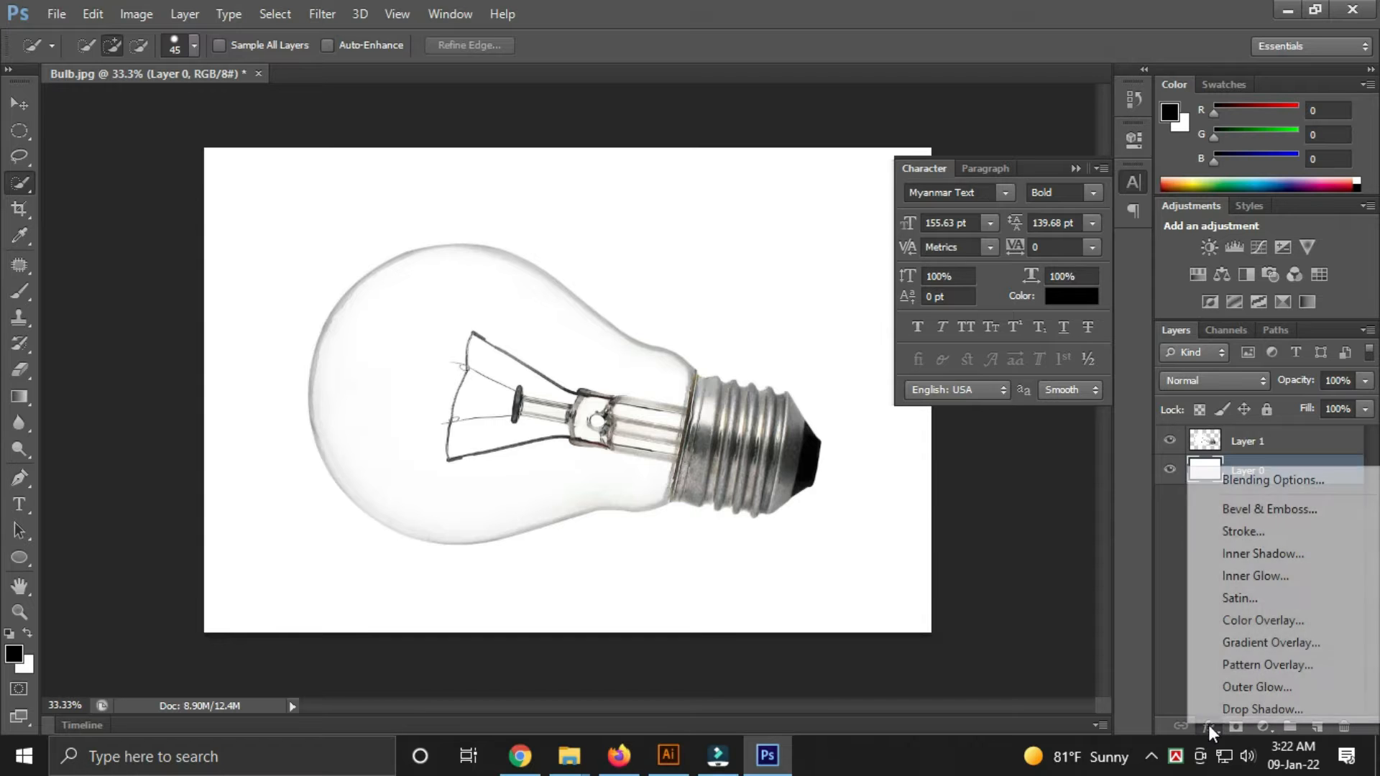
click(1233, 643)
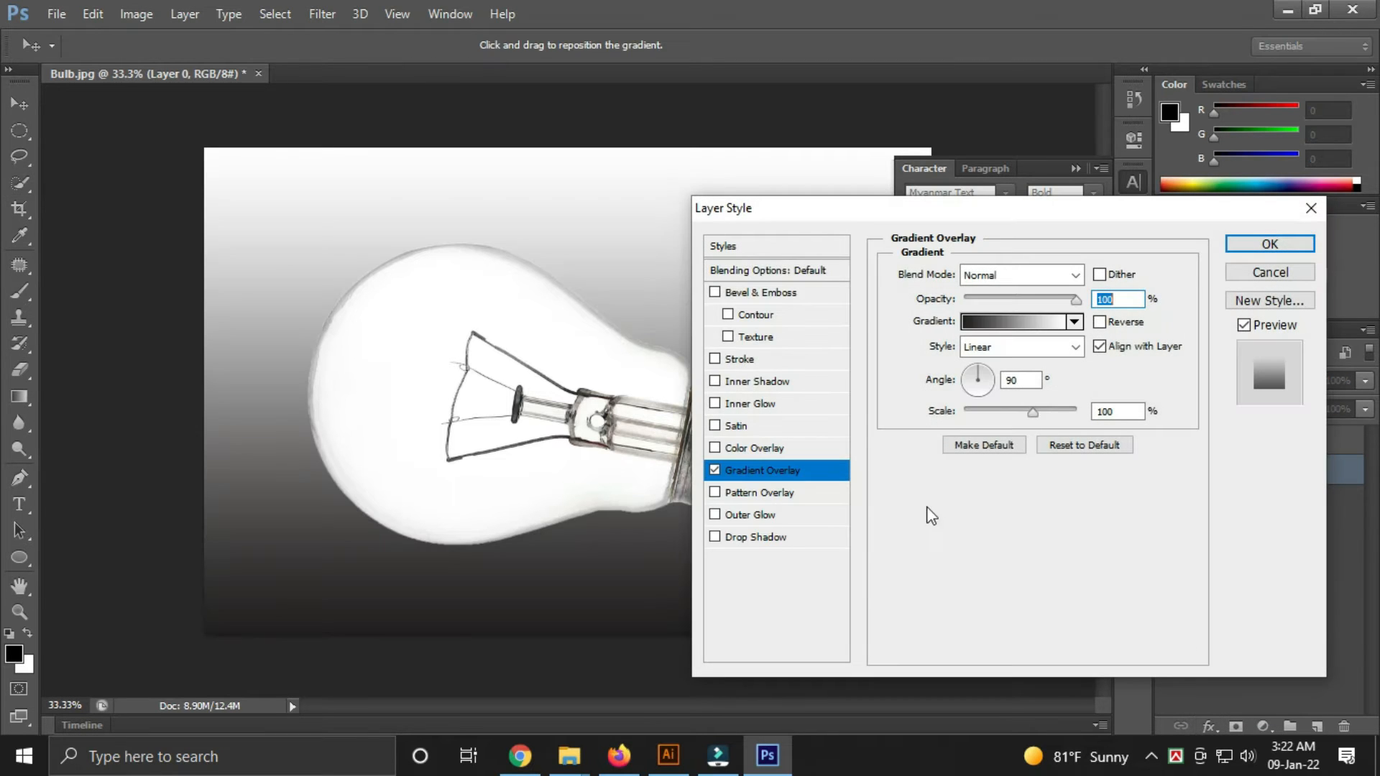
drag(835, 205, 914, 177)
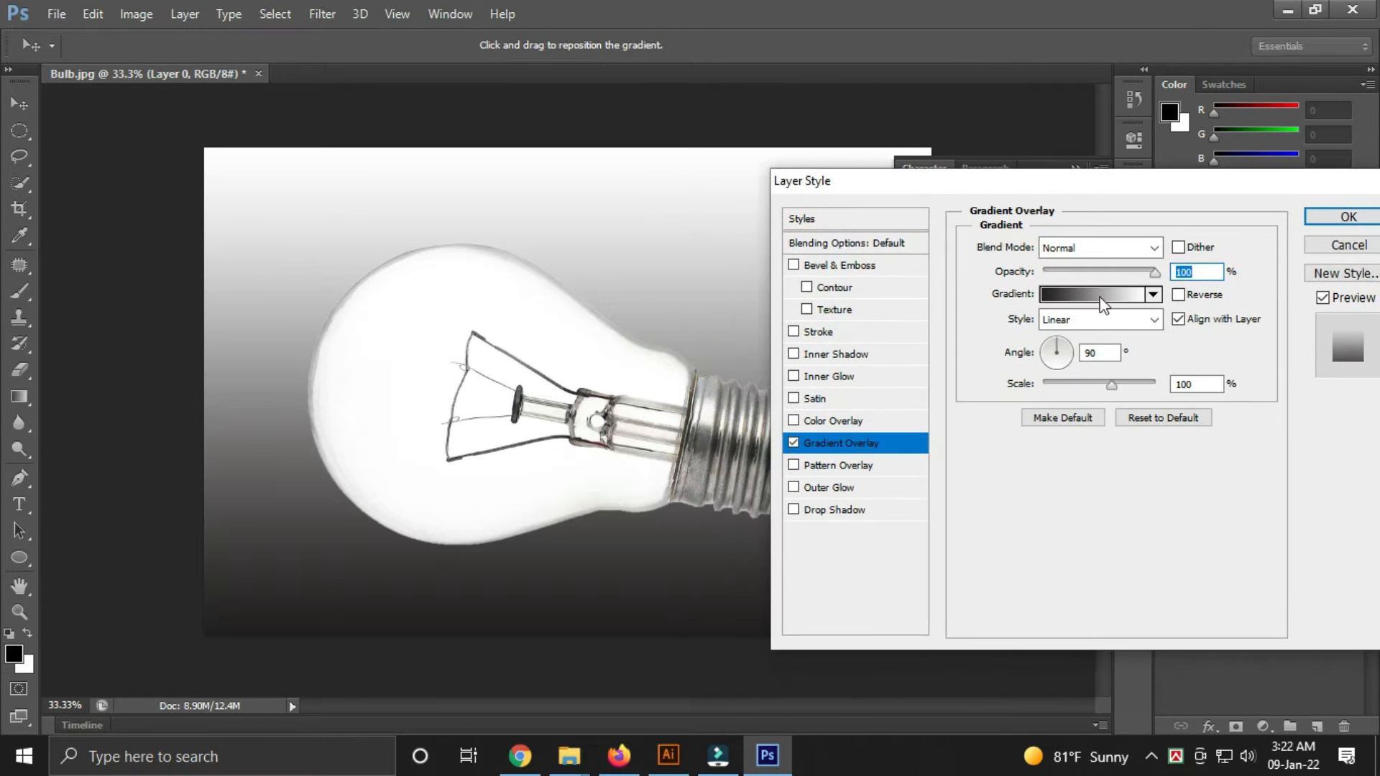
Recolour the gradient's dark stop to C 50, M 0, Y 0, K 0 for a light blue to white gradient.
click(1081, 296)
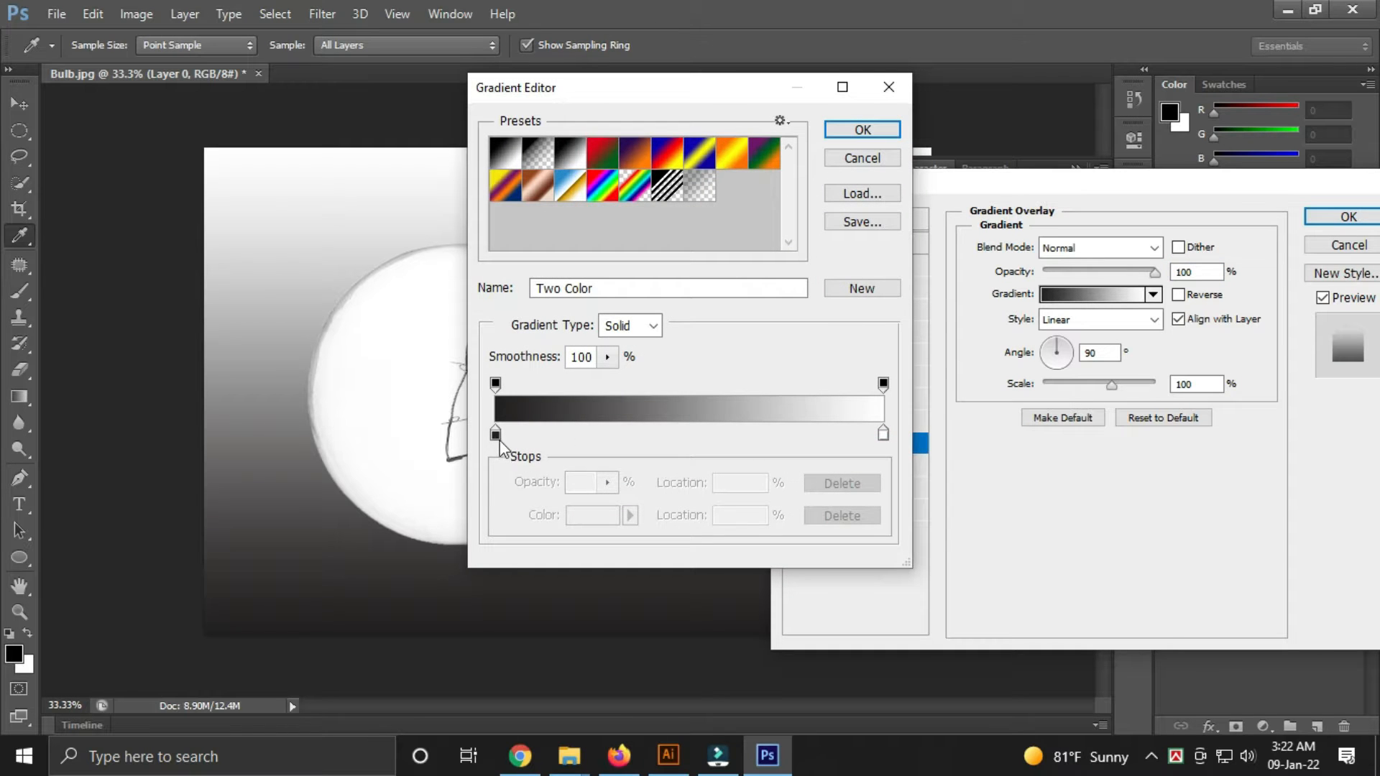
double_click(496, 433)
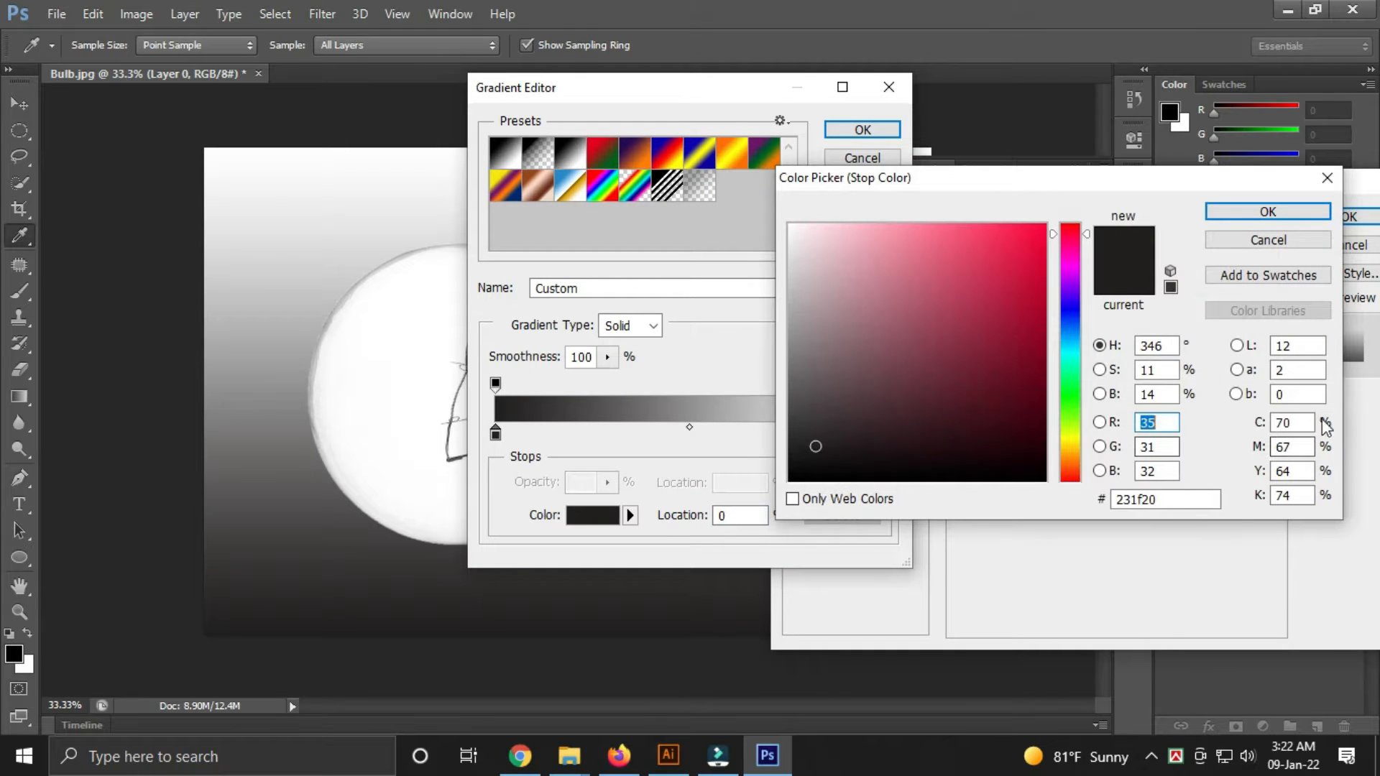
text(50)
key(Tab)
text(0)
key(Tab)
text(0)
key(Tab)
text(0)
key(Return)
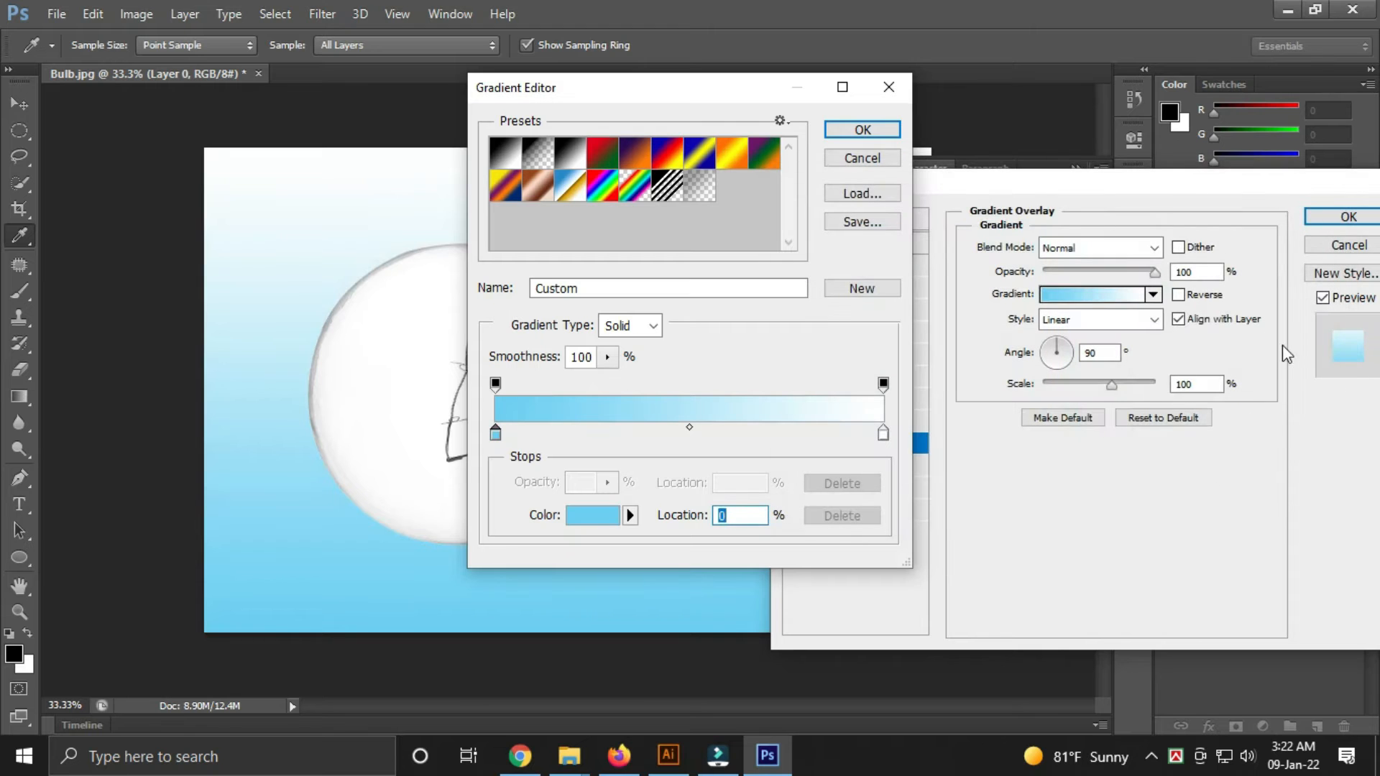
click(858, 130)
Make the gradient overlay radial and reversed with a scale of 150%, lower its opacity slightly and apply it.
click(1152, 320)
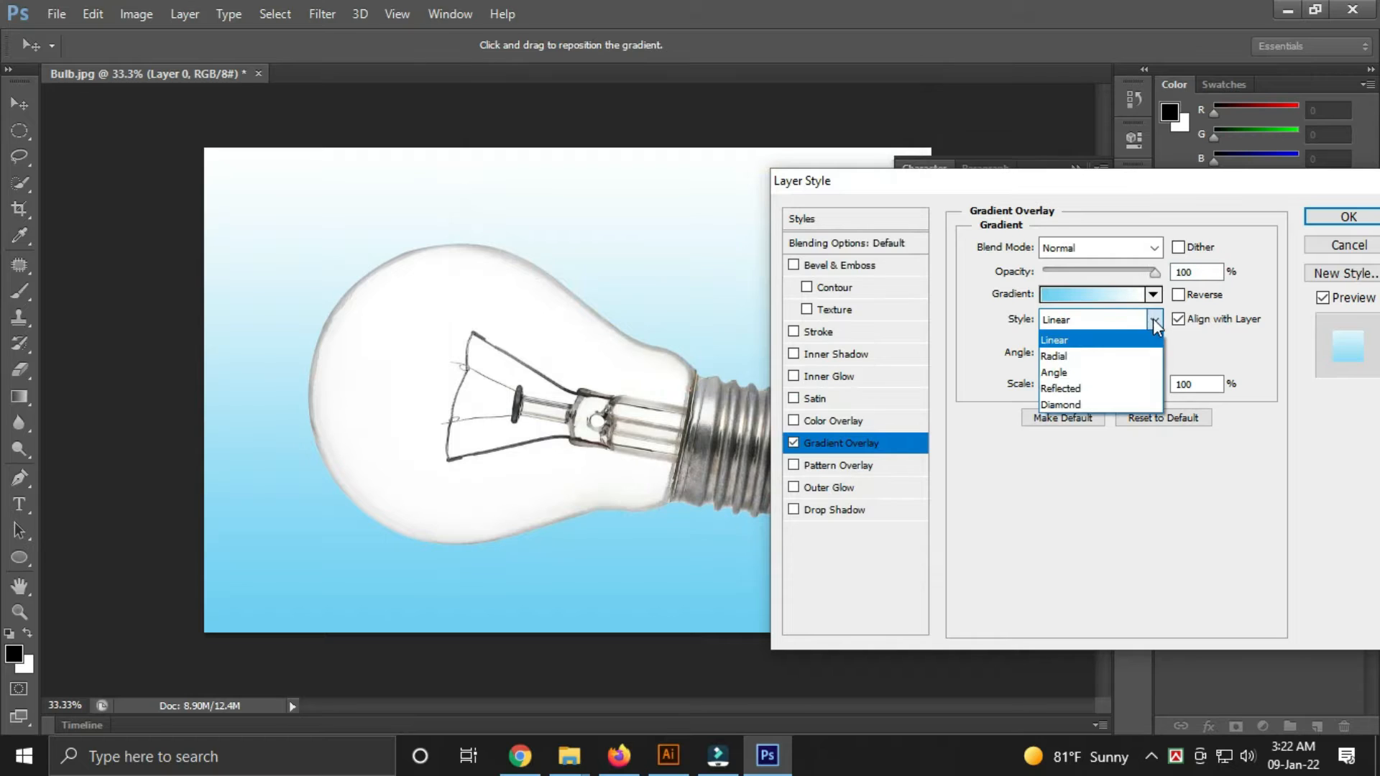
click(1069, 356)
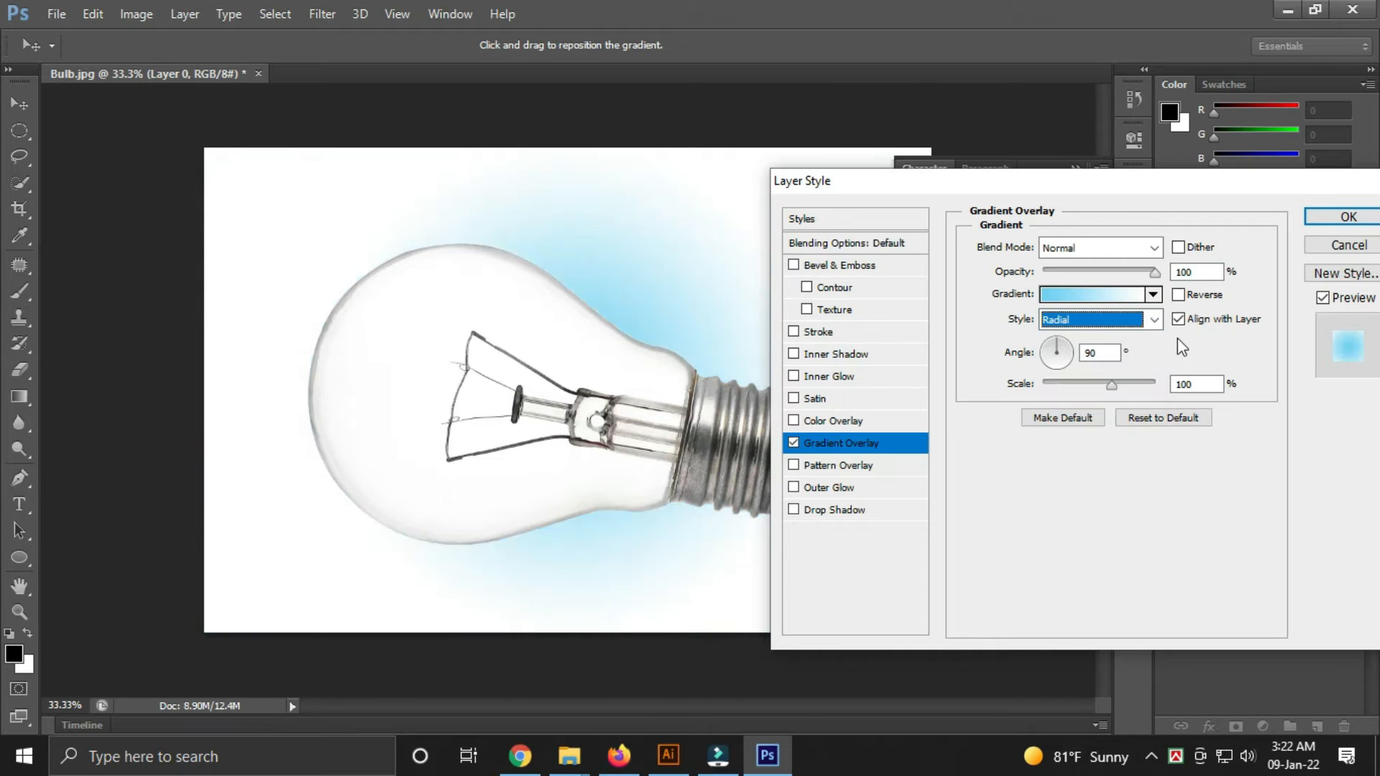
click(1178, 296)
drag(1110, 385, 1152, 388)
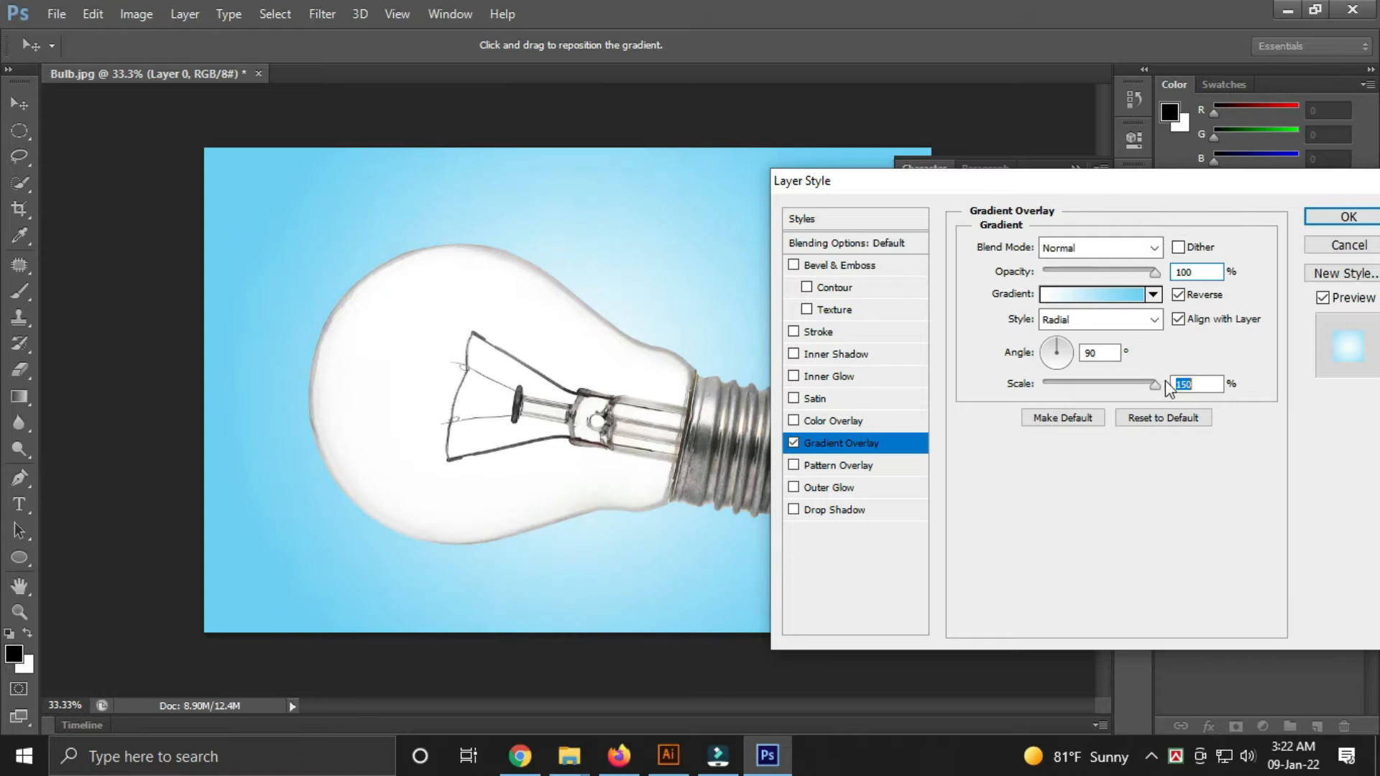
drag(1154, 273, 1125, 276)
click(1331, 220)
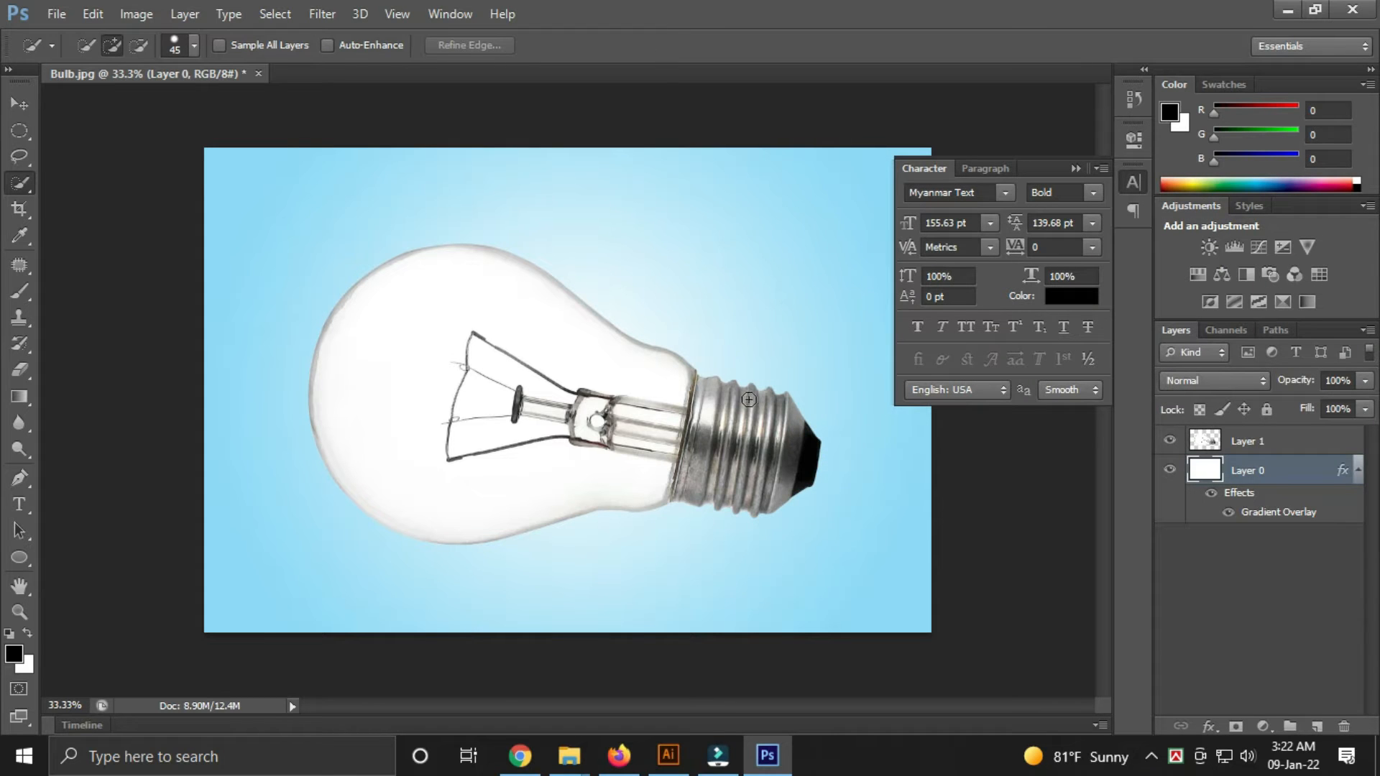
Cover the filament and wires inside the bulb on Layer 1 with cloned clean glass using the Clone Stamp tool.
key(v)
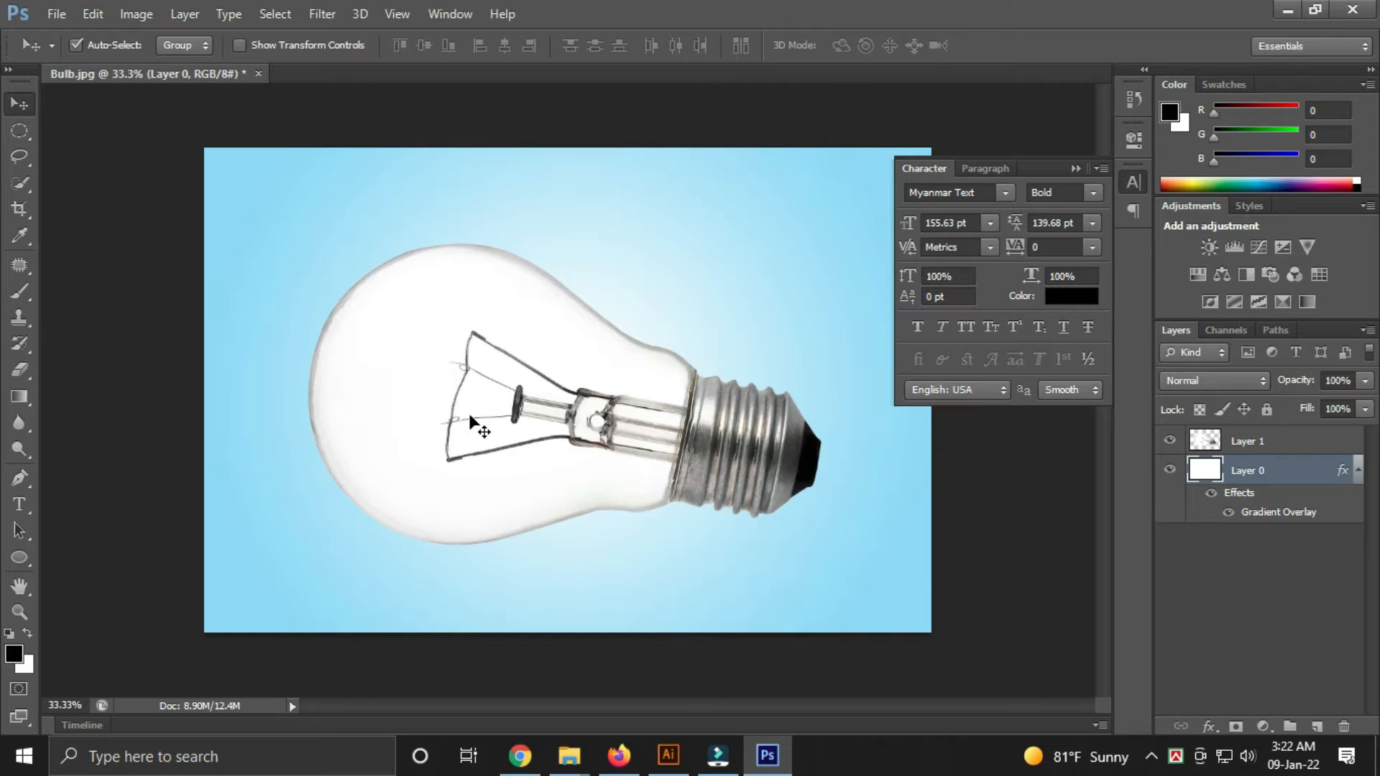
click(19, 317)
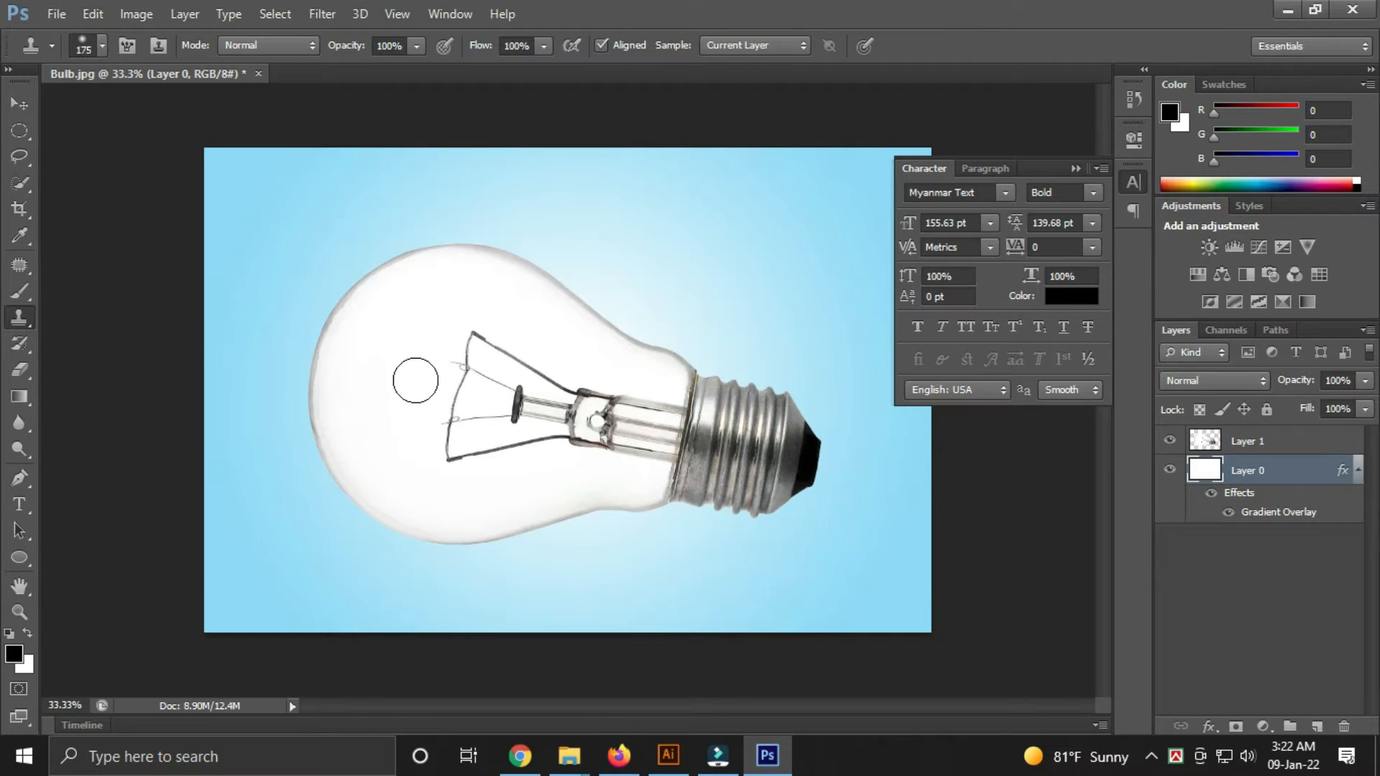
alt+click(411, 375)
drag(454, 374, 460, 361)
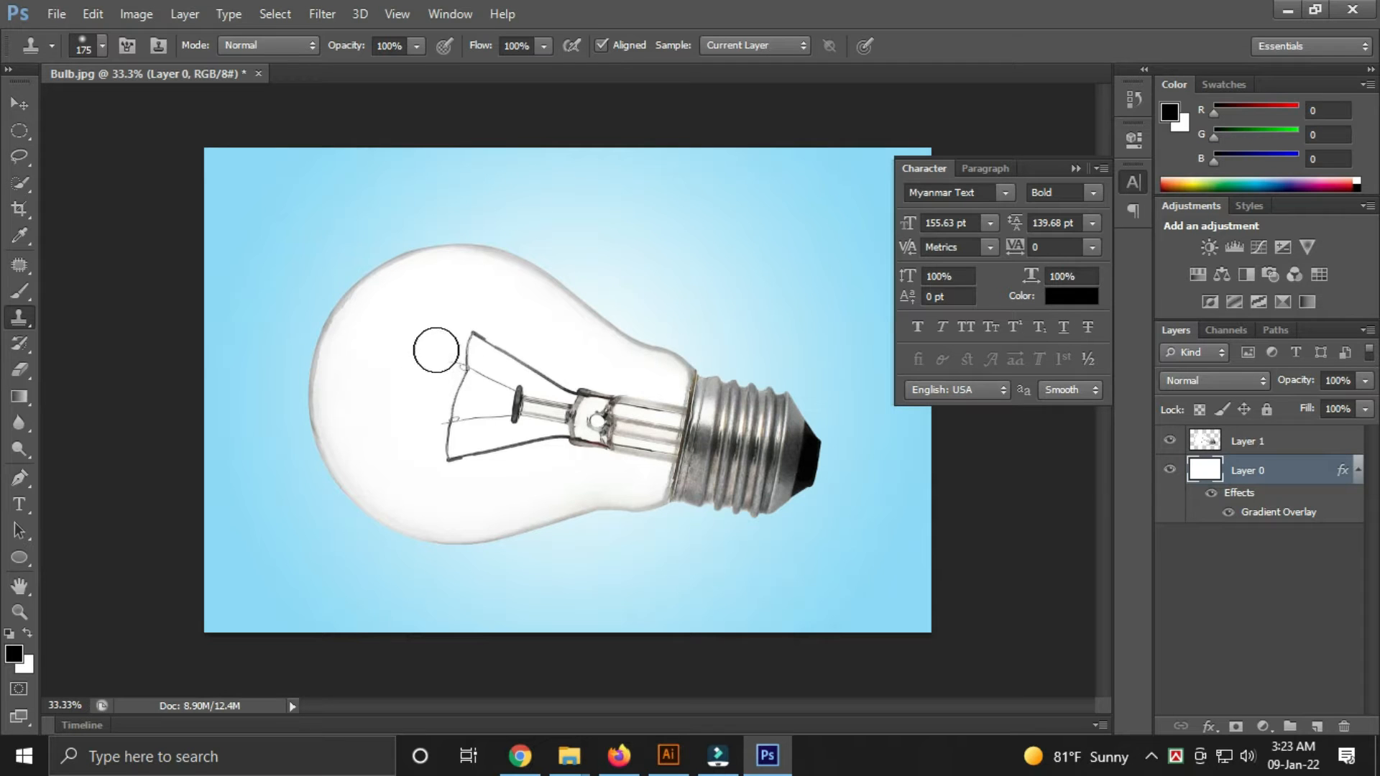
click(1239, 443)
mouse_move(462, 368)
mouse_down()
mouse_move(480, 345)
mouse_move(523, 368)
mouse_move(465, 385)
mouse_move(456, 447)
mouse_move(471, 450)
mouse_move(443, 453)
mouse_move(494, 437)
mouse_move(446, 464)
mouse_move(477, 465)
mouse_move(493, 446)
mouse_move(467, 446)
mouse_move(519, 400)
mouse_move(499, 446)
mouse_move(530, 451)
mouse_move(502, 459)
mouse_move(567, 439)
mouse_move(543, 419)
mouse_move(573, 410)
mouse_move(527, 376)
mouse_move(596, 404)
mouse_move(591, 391)
mouse_move(598, 451)
mouse_move(607, 422)
mouse_move(588, 416)
mouse_move(622, 406)
mouse_move(658, 417)
mouse_move(645, 450)
mouse_up()
alt+click(468, 446)
alt+click(530, 449)
alt+click(575, 404)
alt+click(612, 431)
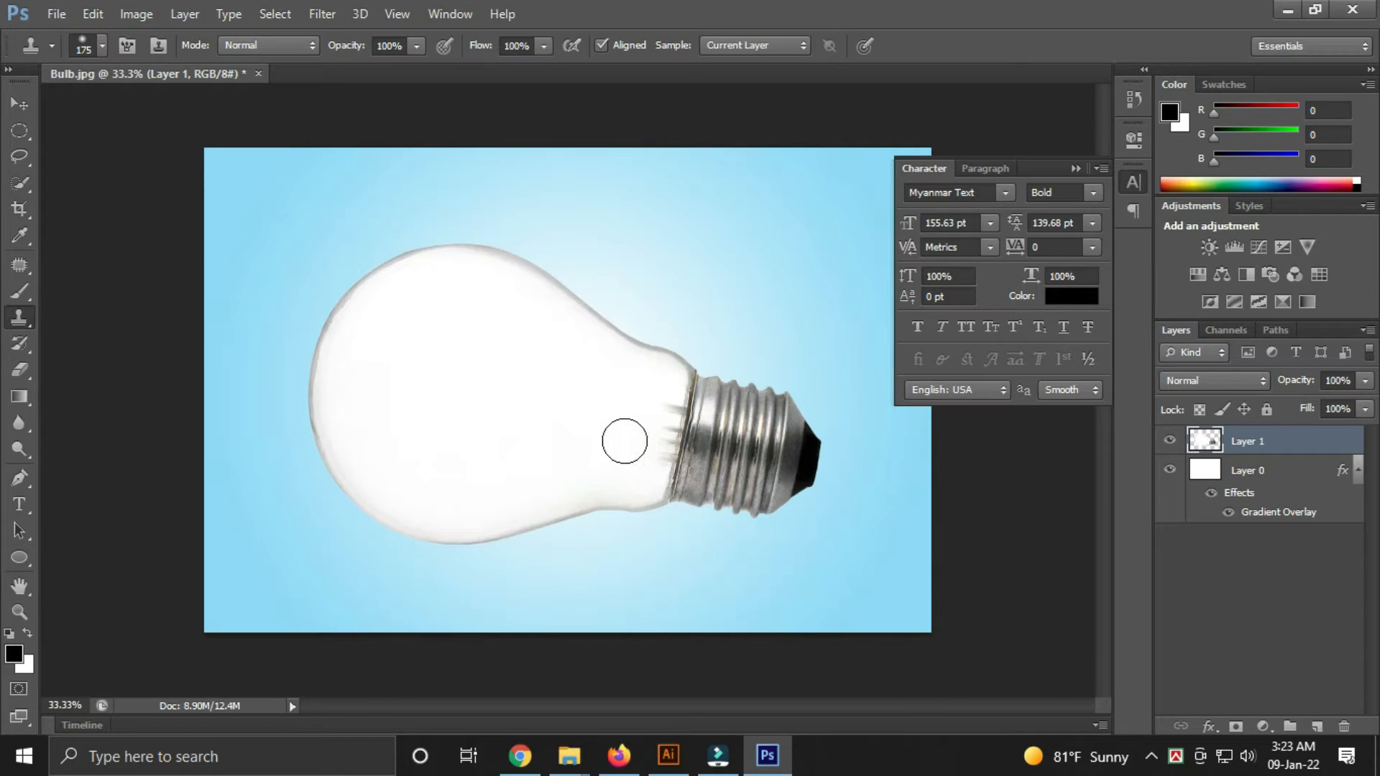
Reduce the Clone Stamp size to about 91 px and clean up the dark streaks left beside the bulb's metal base.
click(103, 45)
drag(165, 111, 119, 111)
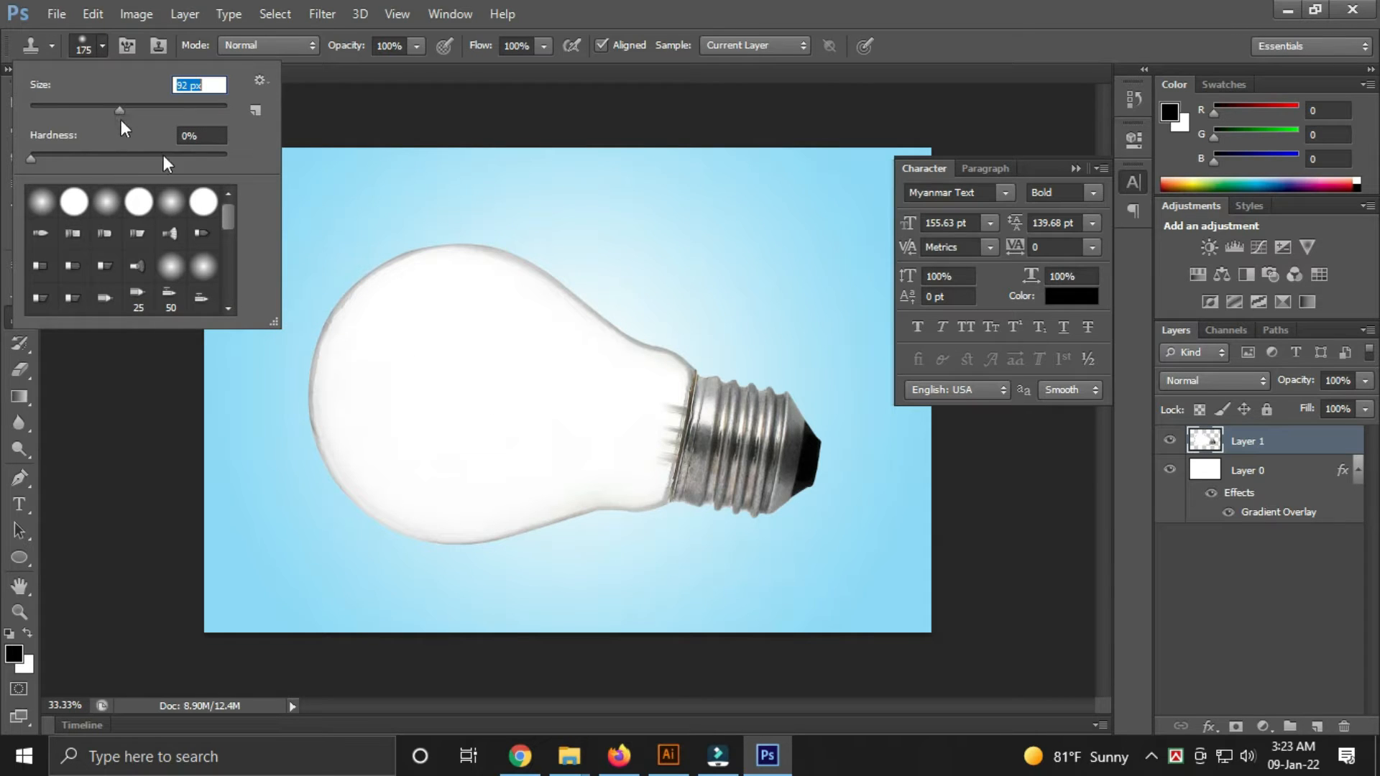
click(634, 387)
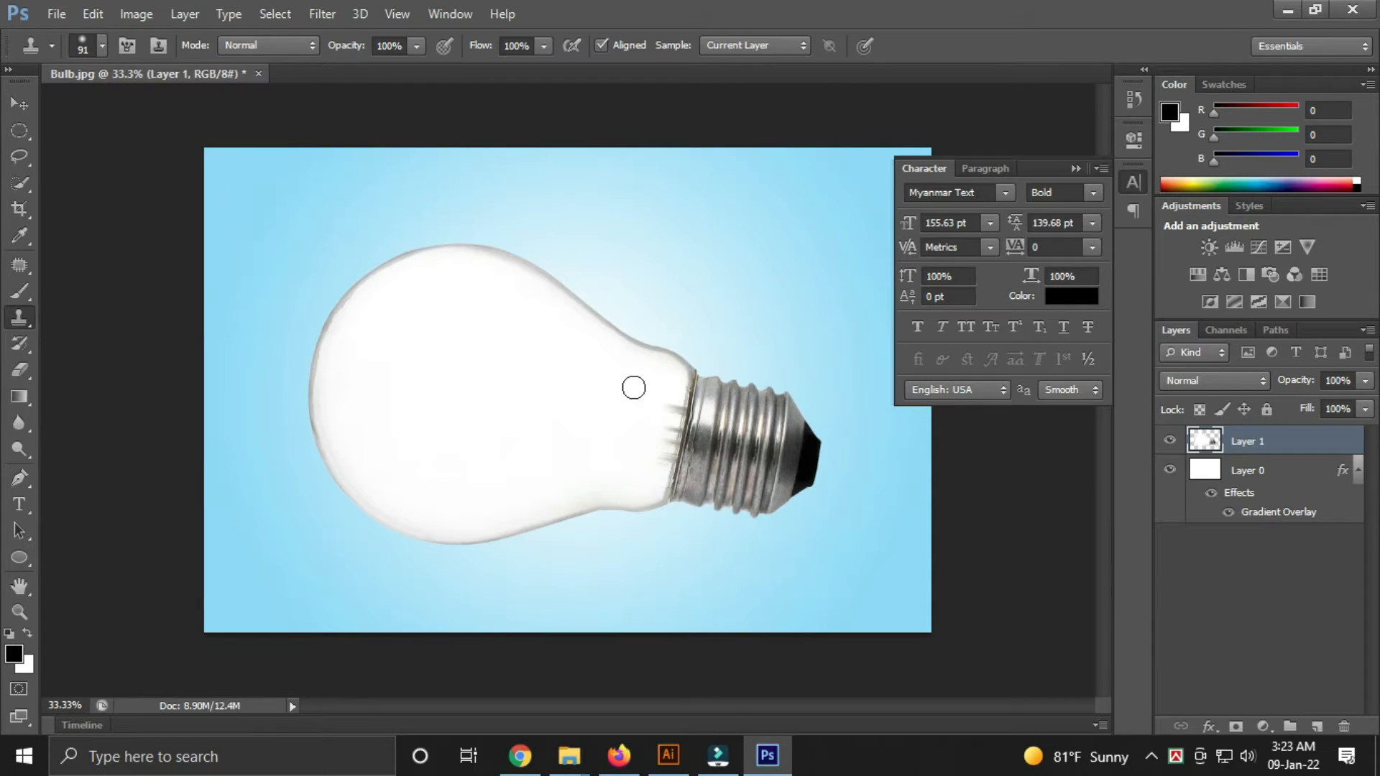
mouse_move(672, 398)
mouse_down()
mouse_move(662, 460)
mouse_move(675, 409)
mouse_move(623, 428)
mouse_move(653, 447)
mouse_move(670, 388)
mouse_move(580, 456)
mouse_up()
key(v)
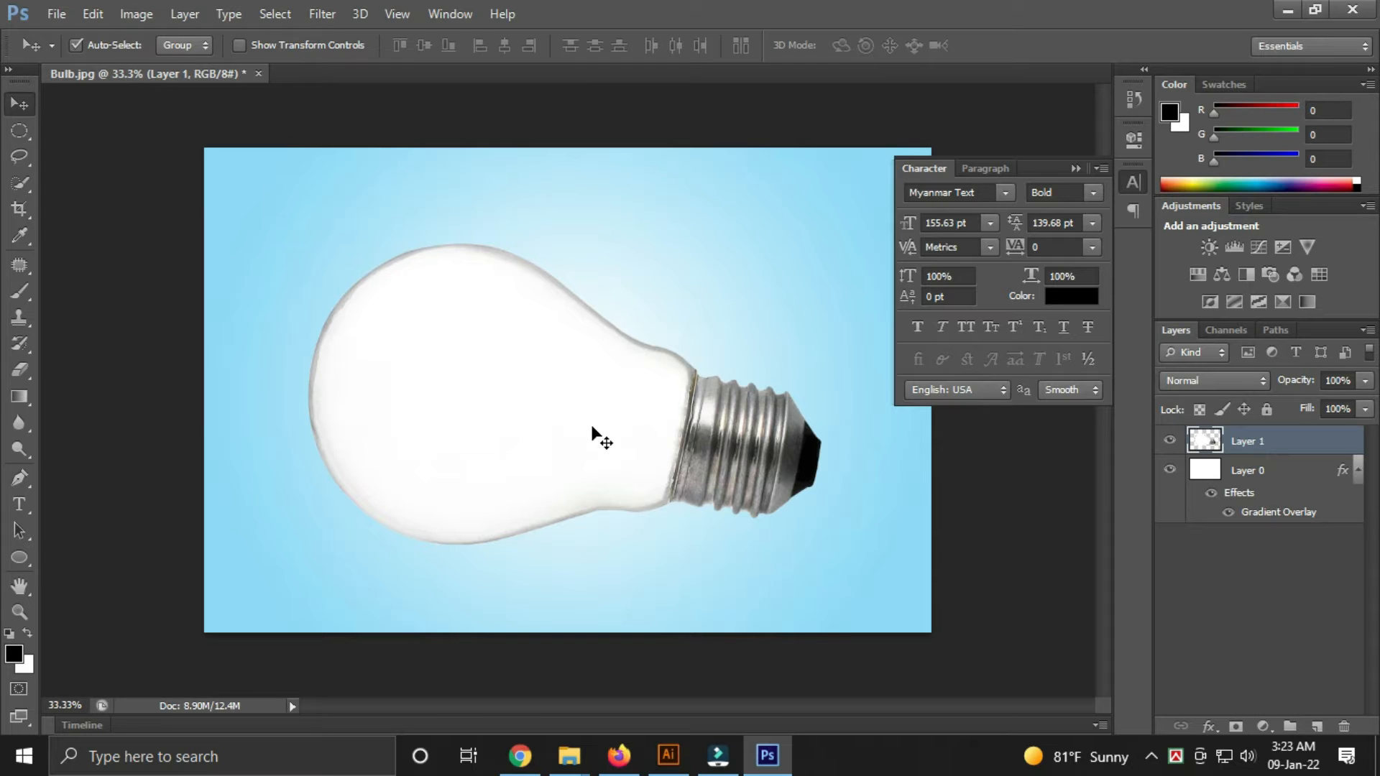
key(Tab)
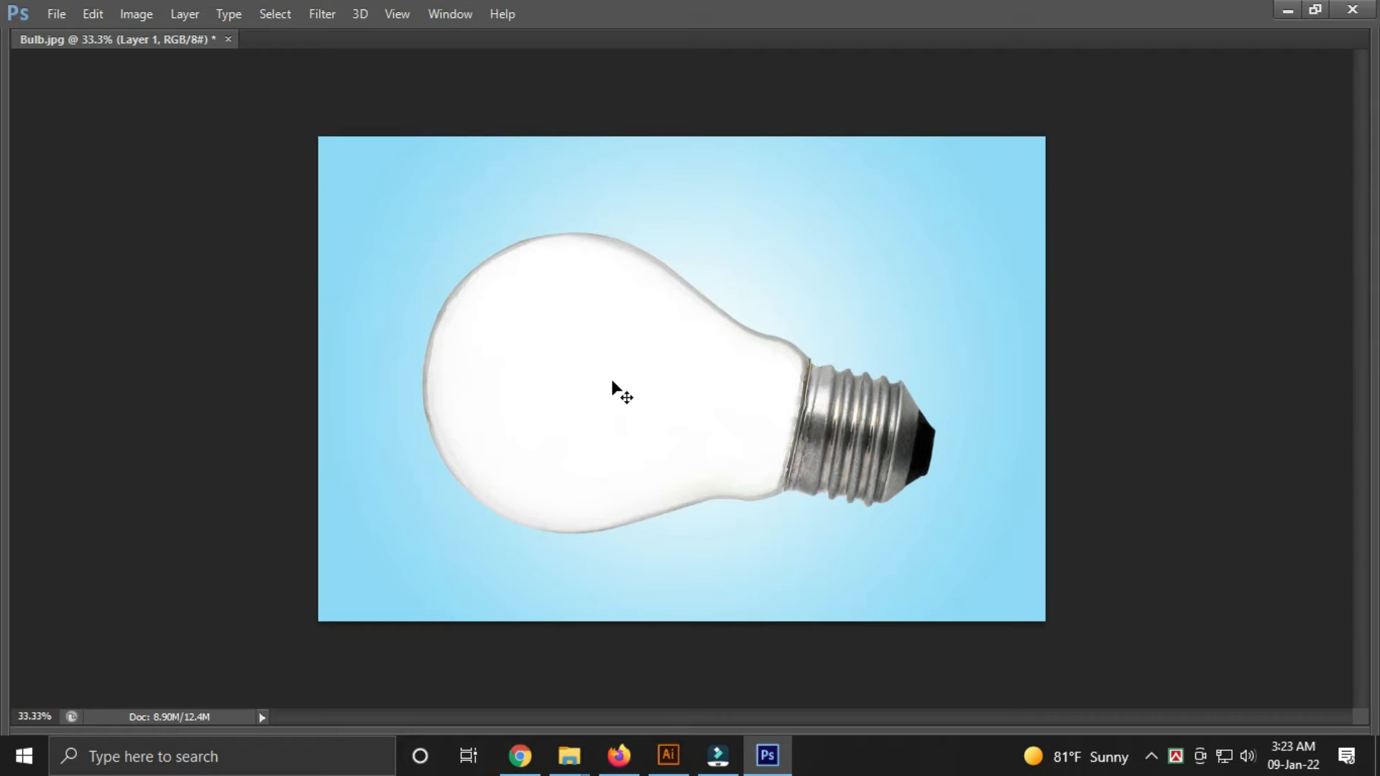
key(Tab)
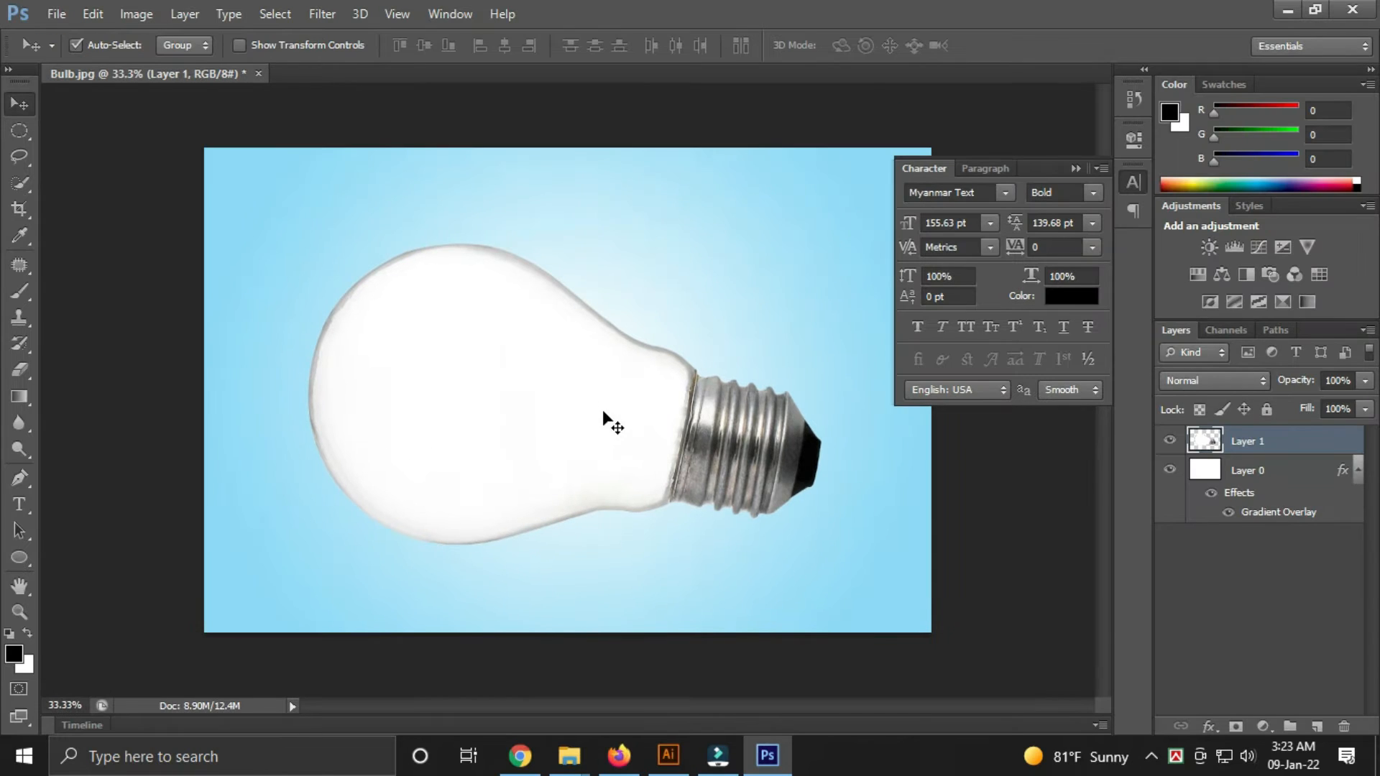
Open the water splash image 8f6353895ef1488a9e2bc252b6b3ed38 and bring it into Bulb.jpg as a layer above the bulb.
click(58, 13)
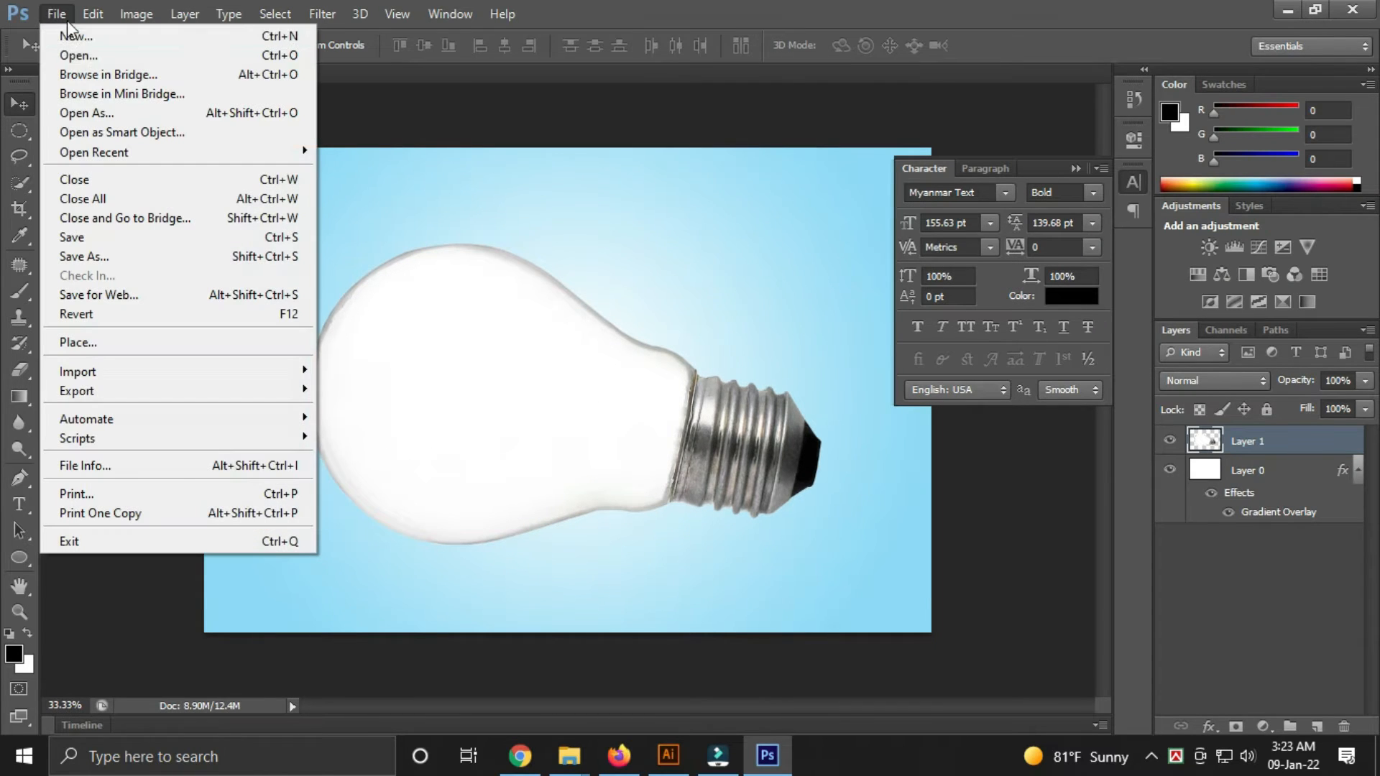
click(82, 57)
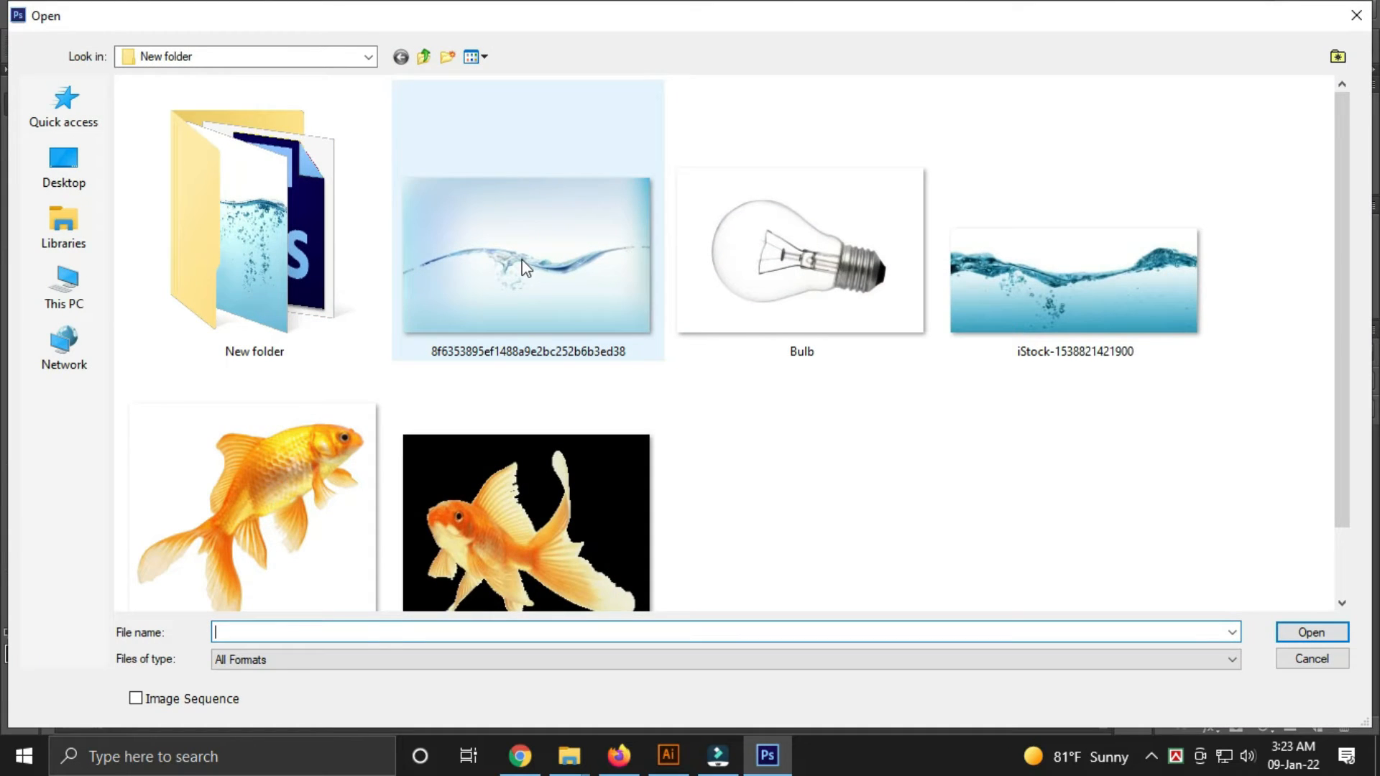
double_click(522, 260)
drag(568, 370, 530, 361)
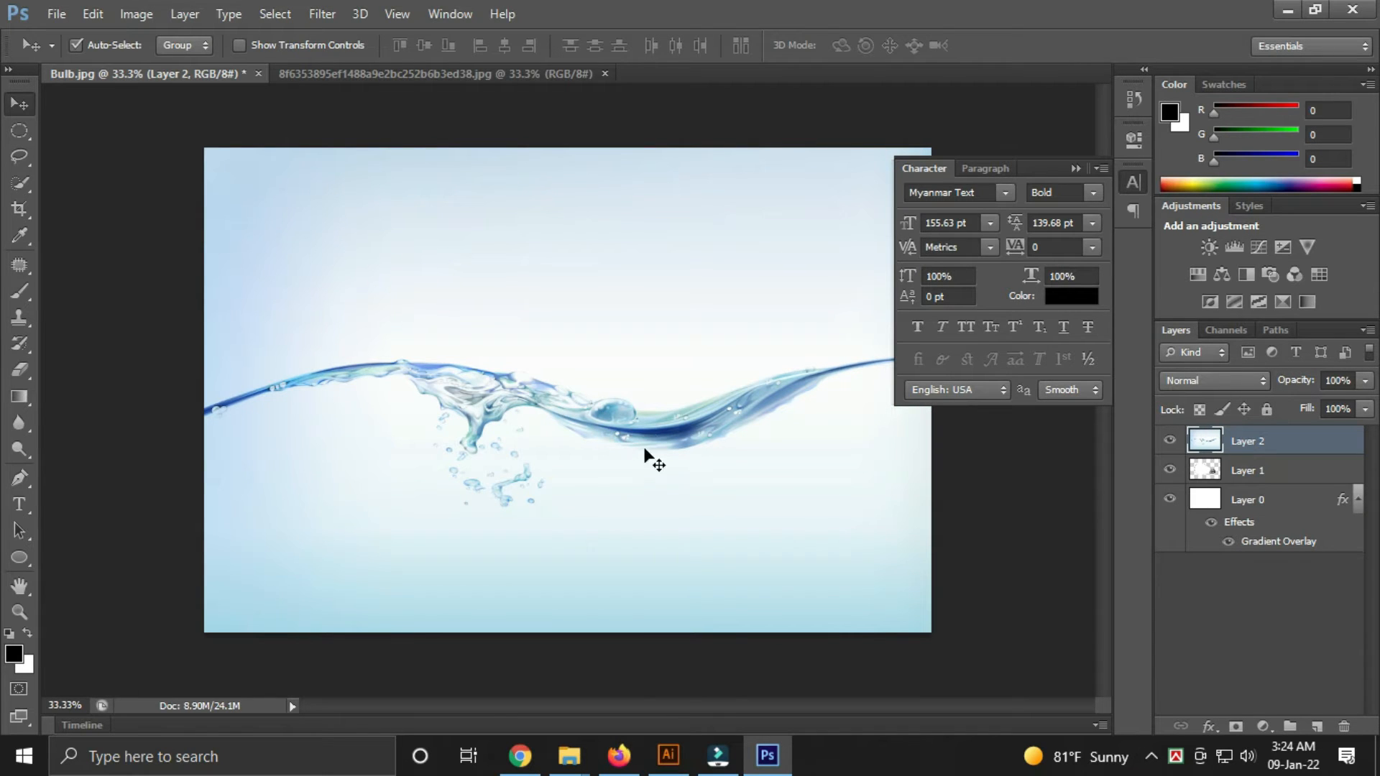
Set the water layer's blend mode to Multiply.
click(1227, 382)
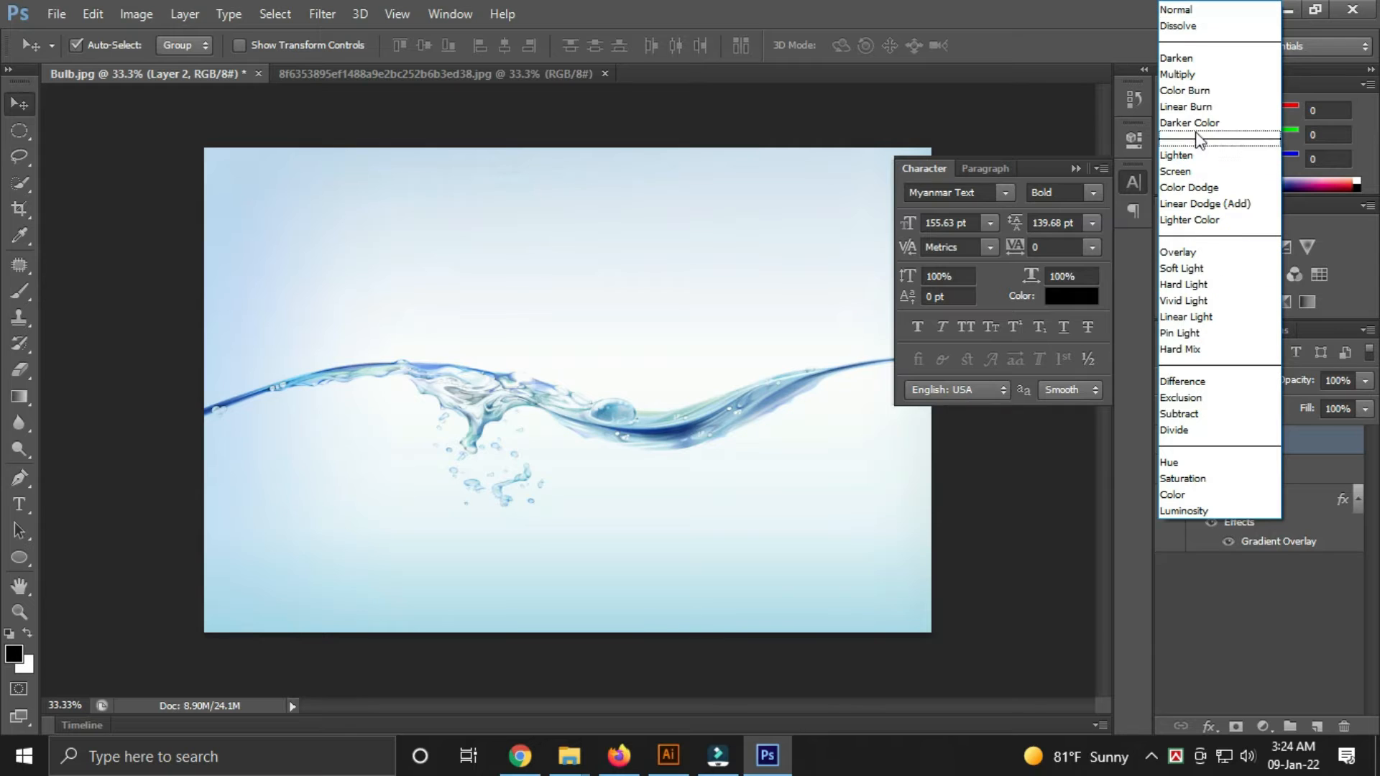
click(1183, 74)
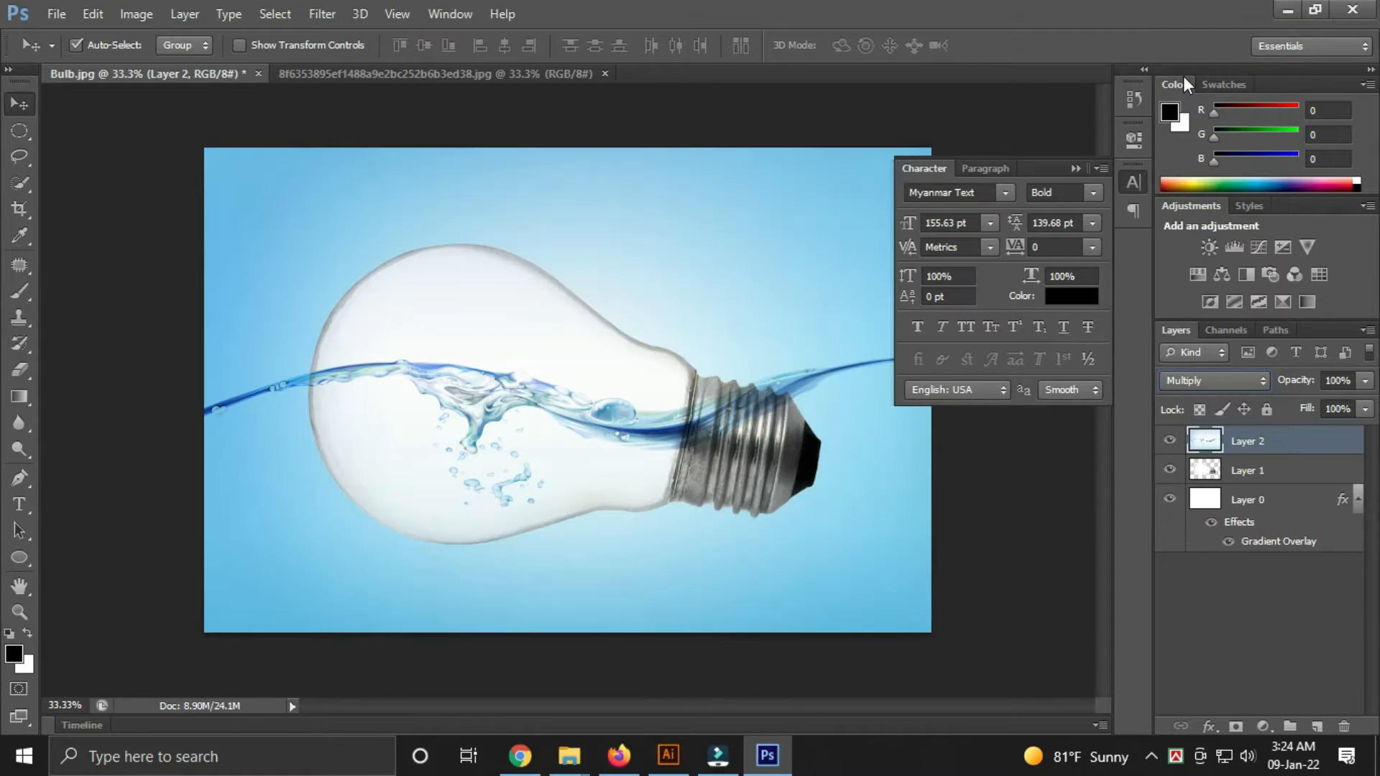
key(Return)
key(Return)
Scale the water splash on Layer 2 to about 79% and shift it slightly down so the waterline crosses the bulb.
click(84, 15)
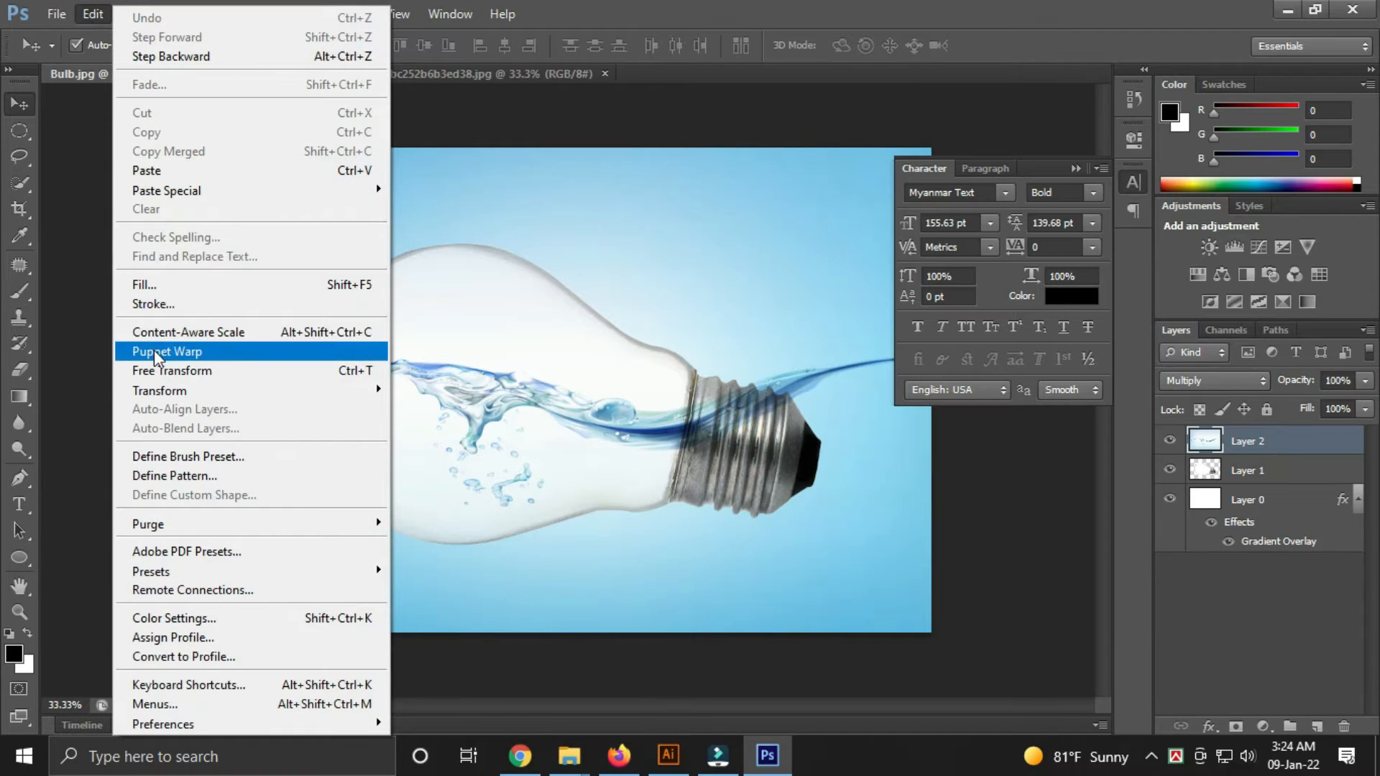
click(172, 370)
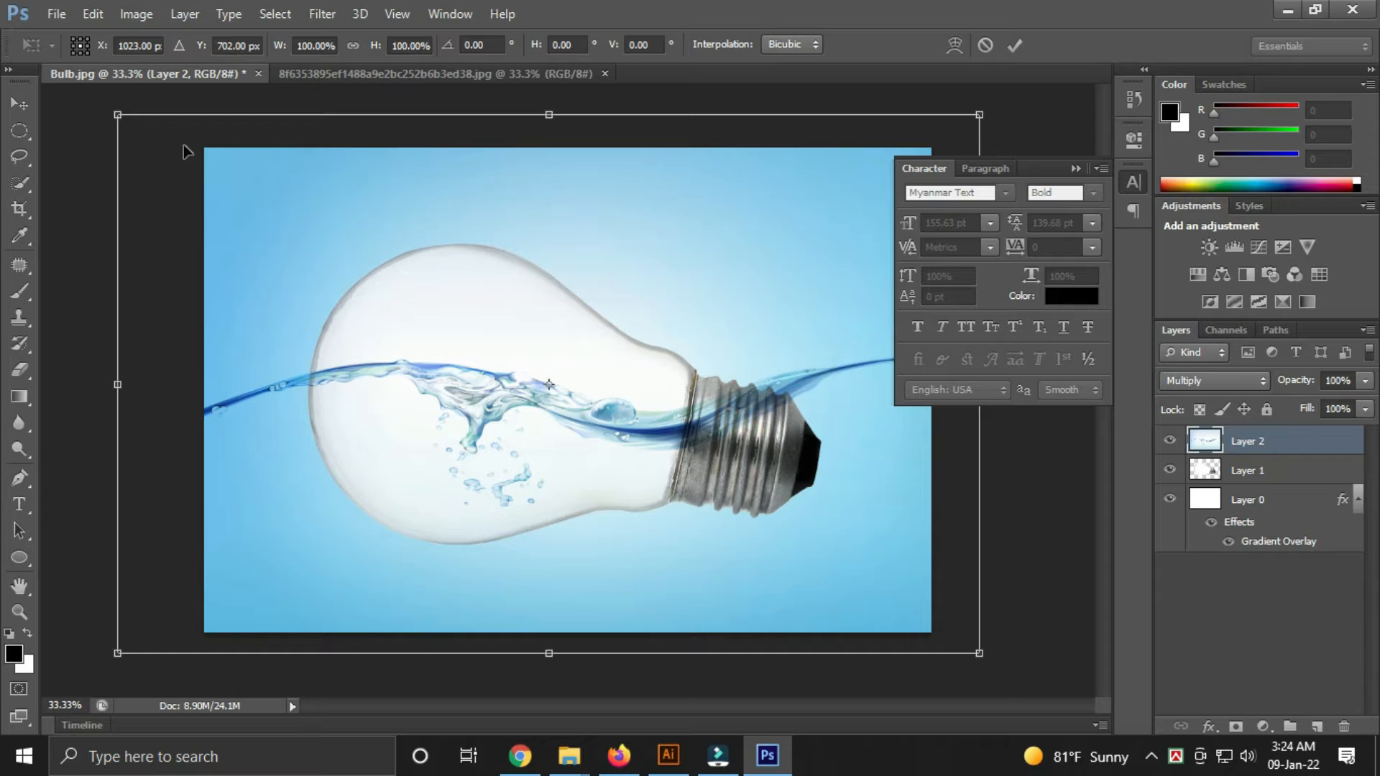
drag(122, 120, 207, 169)
drag(528, 340, 530, 349)
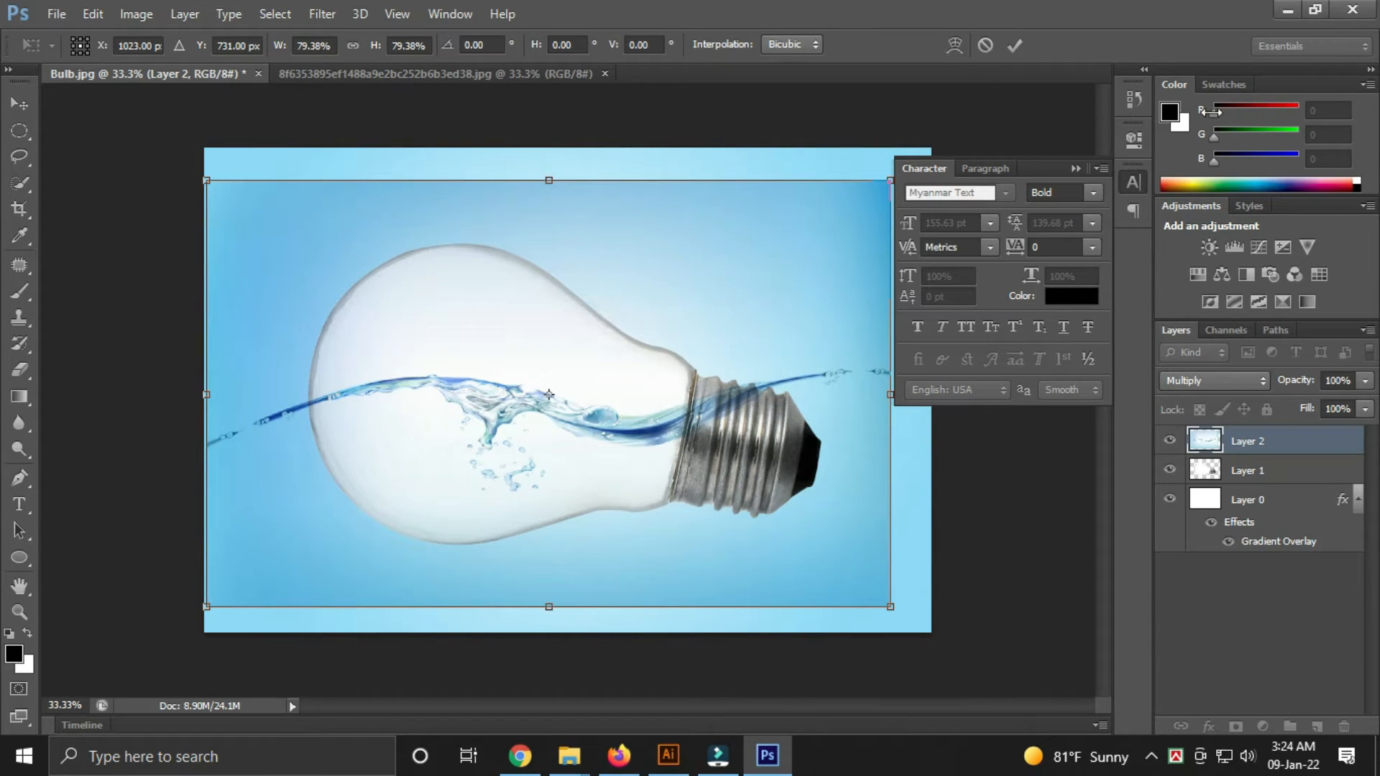
click(1015, 45)
key(Tab)
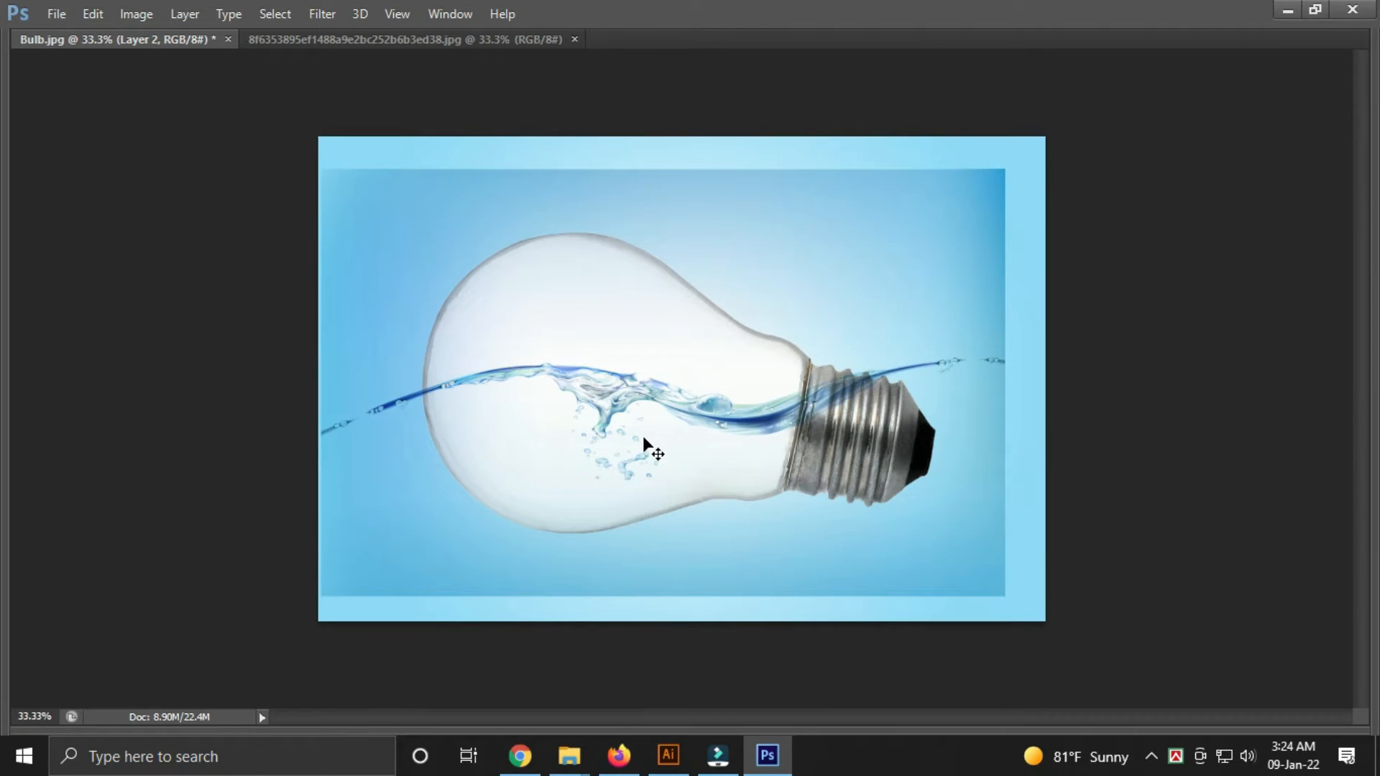
key(Tab)
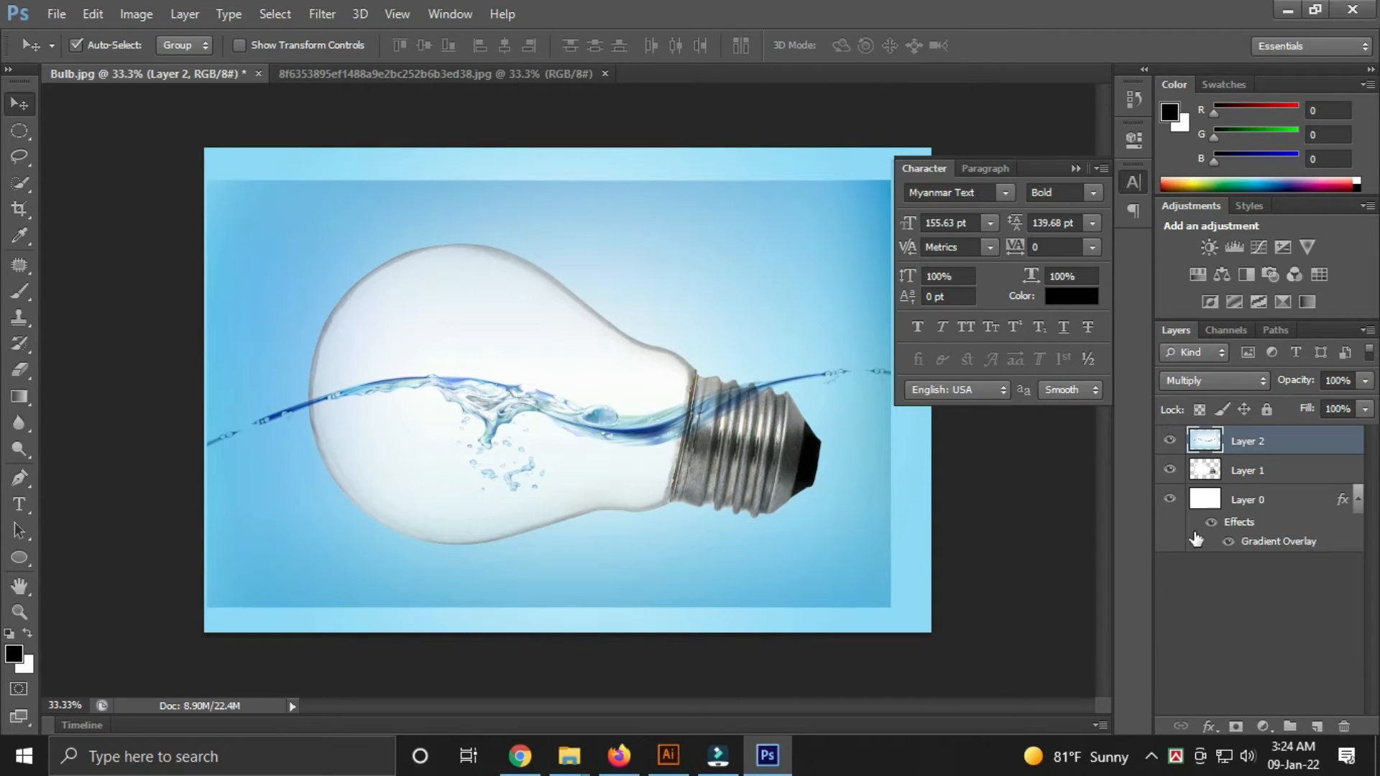
Select the empty area around the bulb on Layer 1 with the Magic Wand tool.
click(1255, 476)
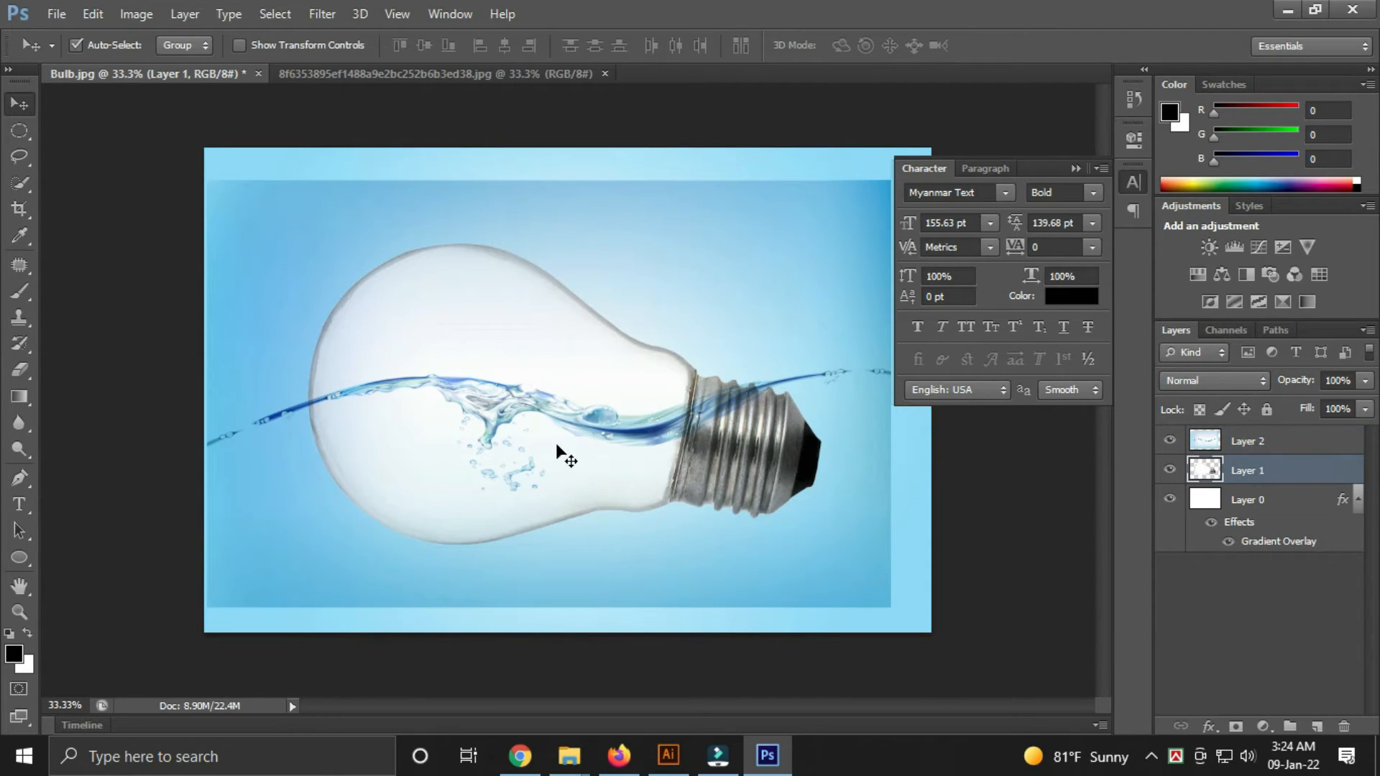
click(19, 178)
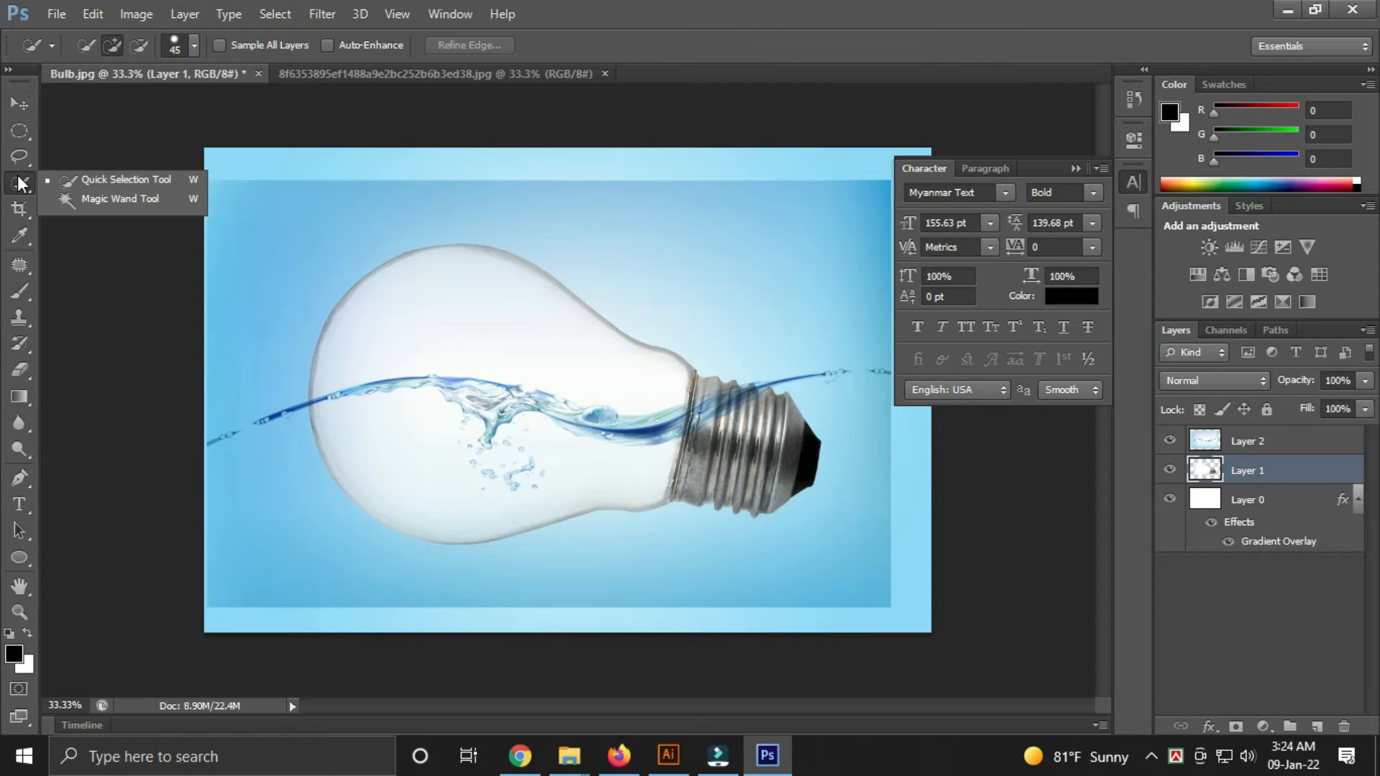
click(72, 200)
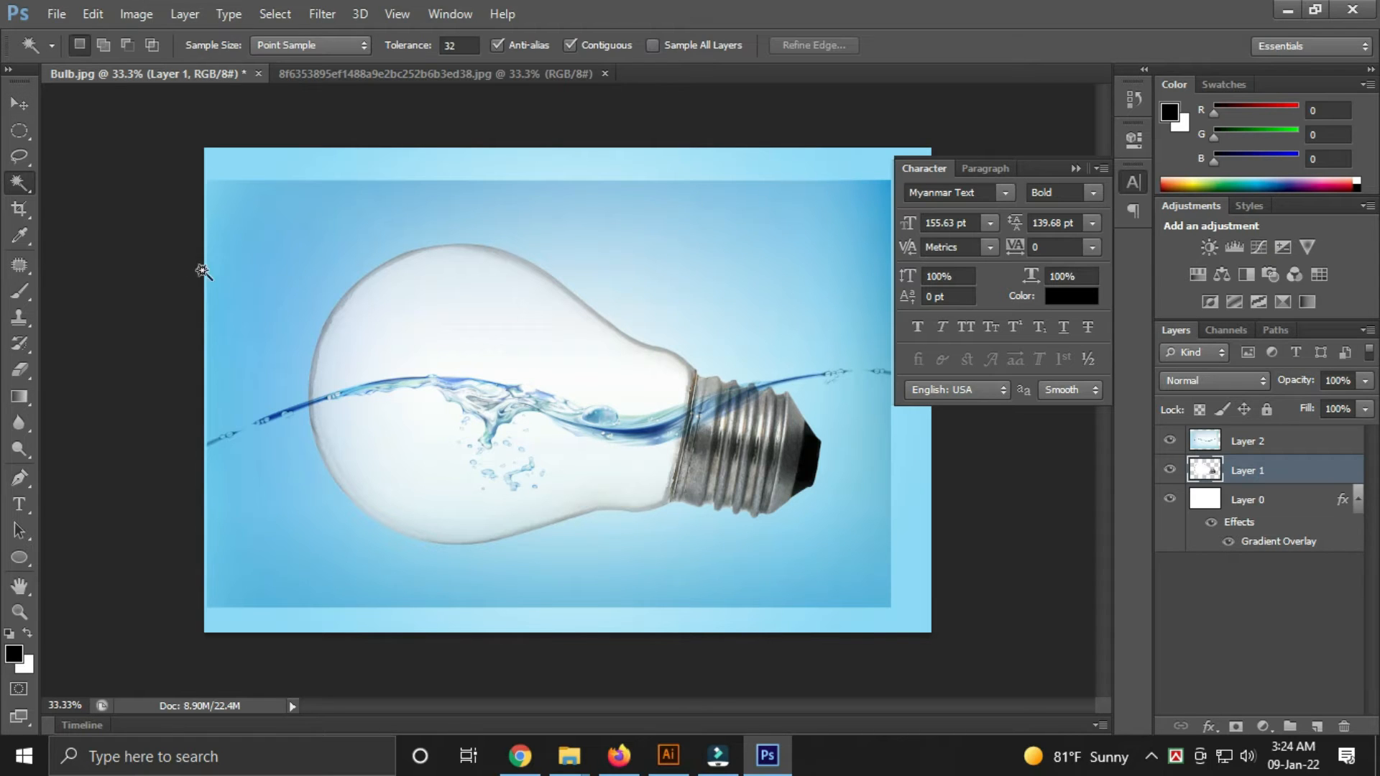
click(371, 238)
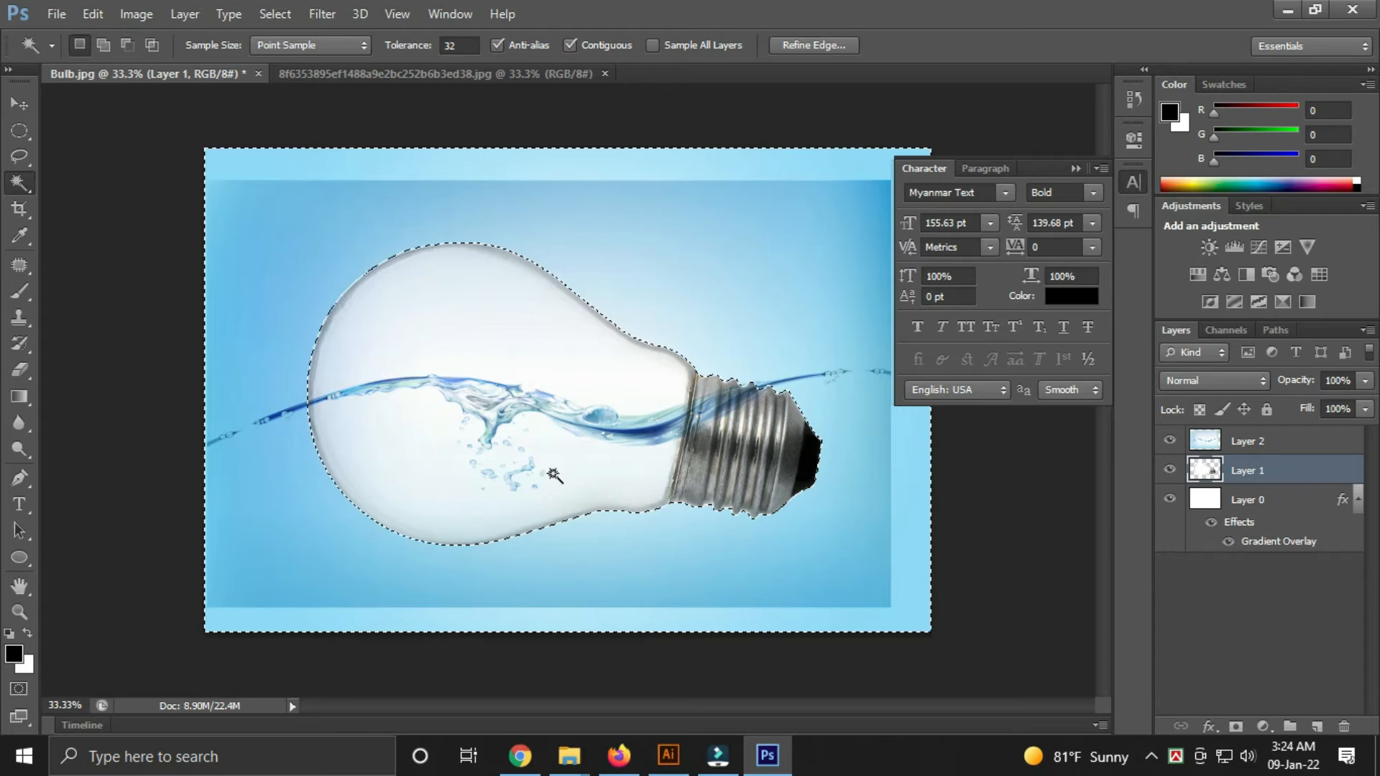
Erase the water image outside the bulb on Layer 2 with a 189 px Eraser, and clear the selection.
click(1242, 444)
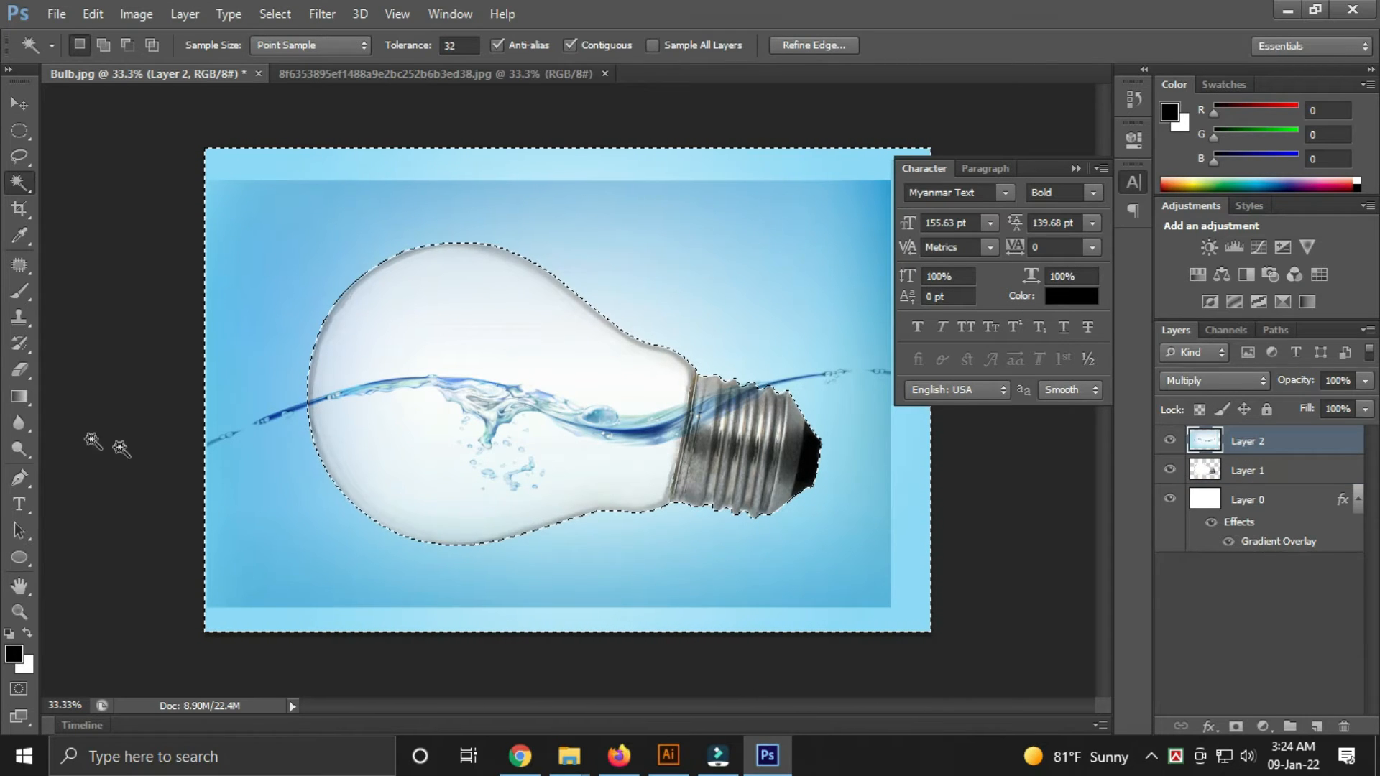
click(20, 370)
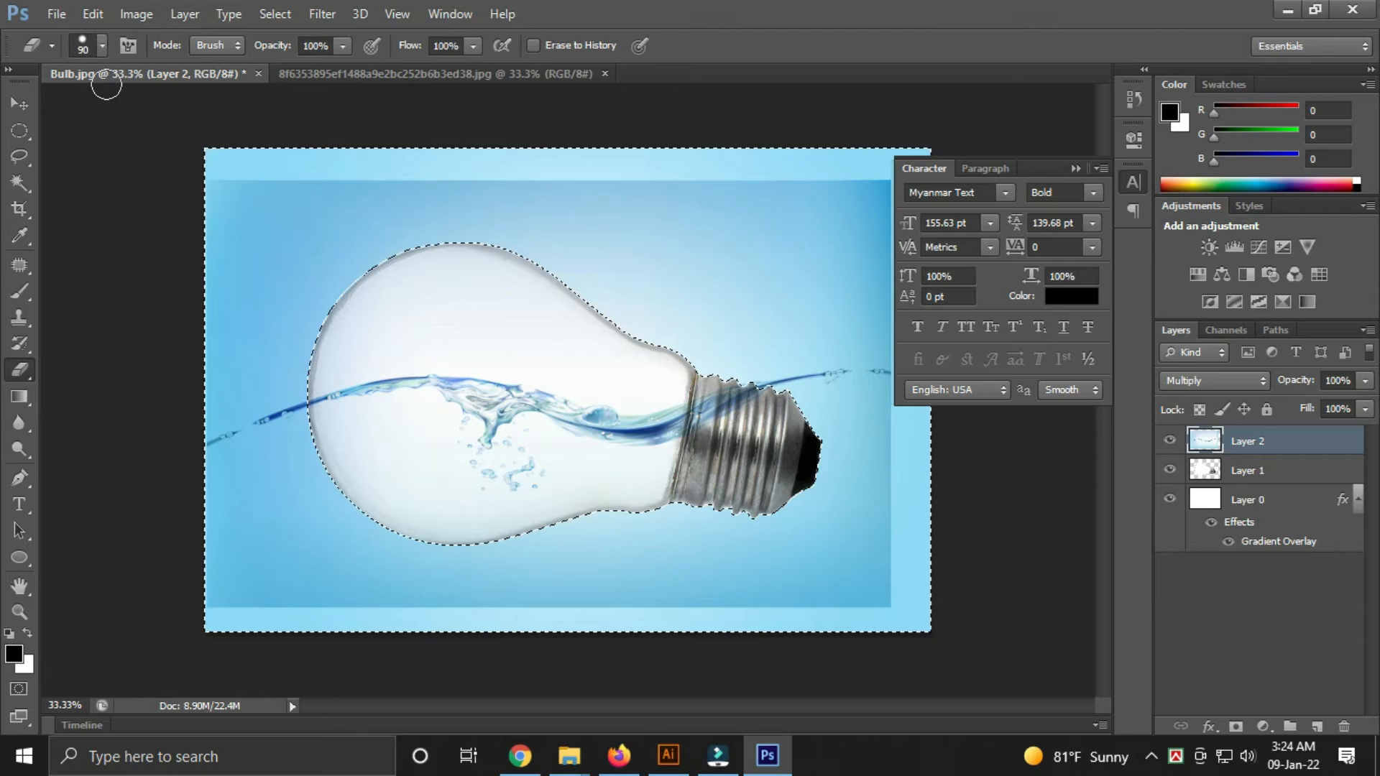
click(102, 45)
drag(119, 105, 172, 108)
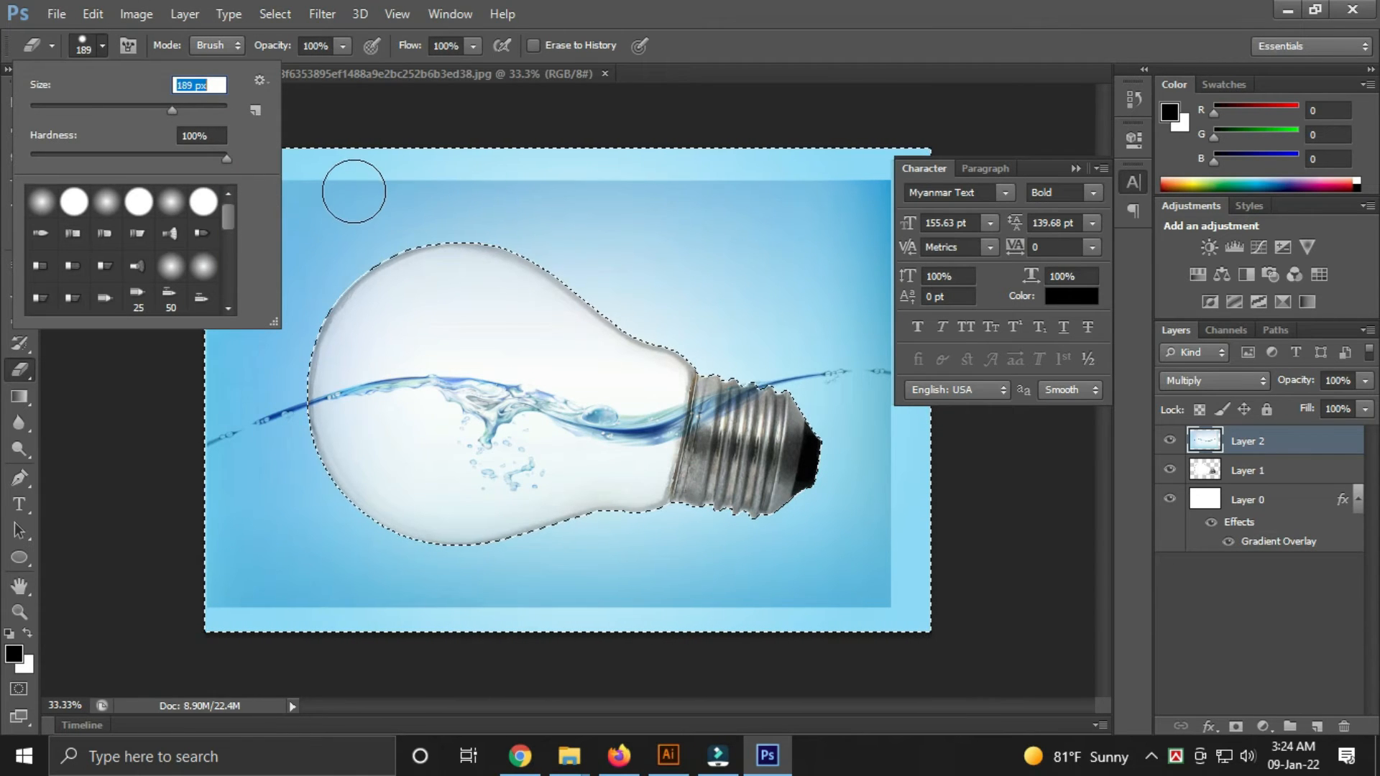
mouse_move(350, 186)
mouse_down()
mouse_move(382, 190)
mouse_move(332, 228)
mouse_move(283, 298)
mouse_up()
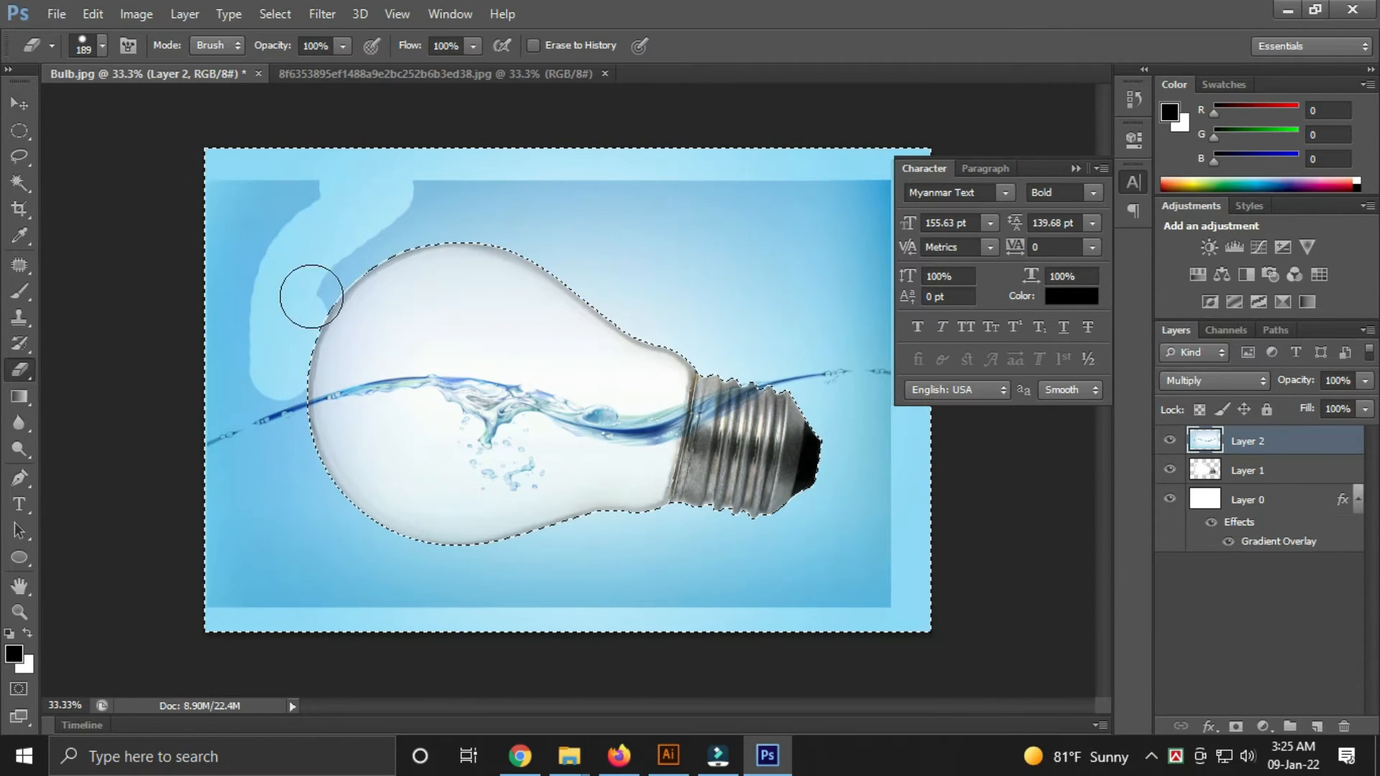
mouse_move(387, 228)
mouse_down()
mouse_move(325, 181)
mouse_move(260, 290)
mouse_move(266, 179)
mouse_move(258, 243)
mouse_move(233, 151)
mouse_move(201, 247)
mouse_move(206, 390)
mouse_up()
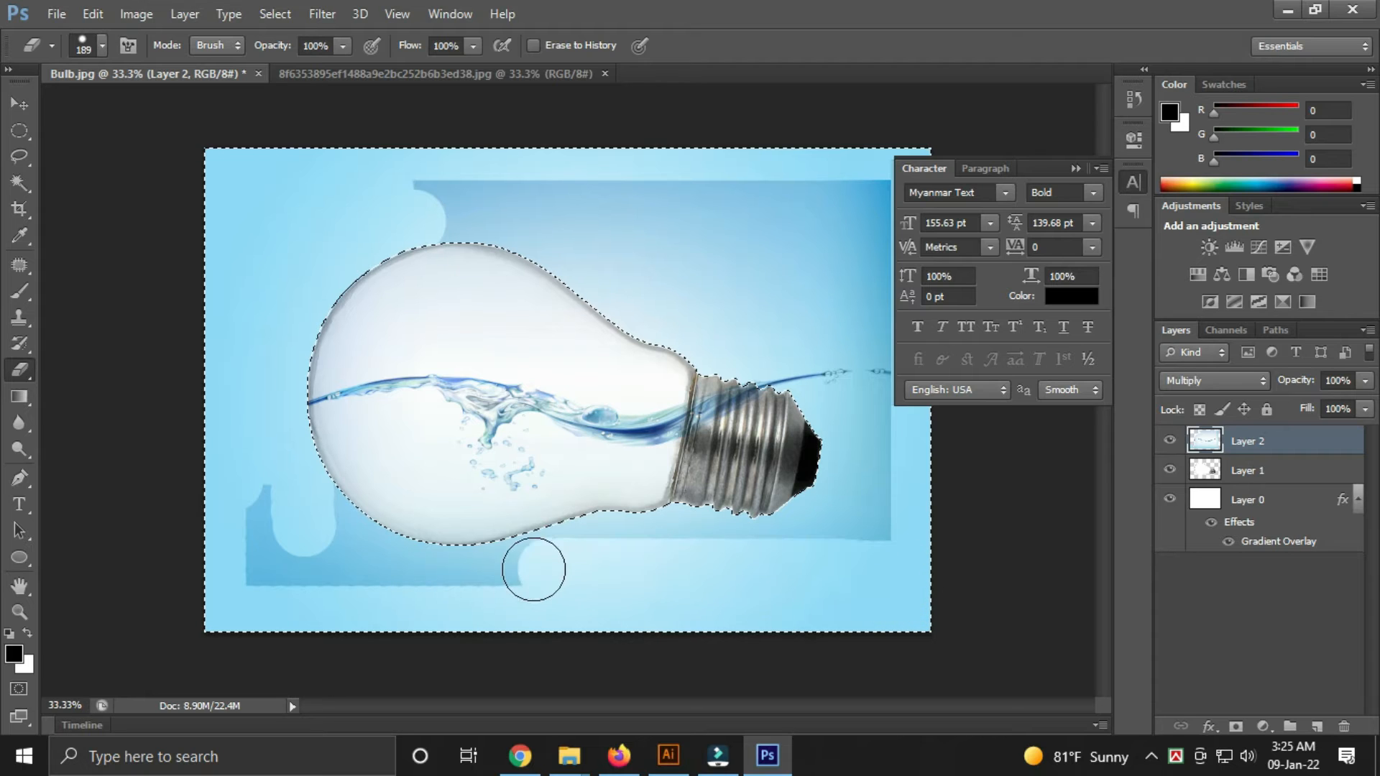
mouse_move(364, 573)
mouse_down()
mouse_move(303, 535)
mouse_move(275, 494)
mouse_move(265, 585)
mouse_move(265, 522)
mouse_move(274, 575)
mouse_move(329, 574)
mouse_move(361, 552)
mouse_move(500, 551)
mouse_move(666, 513)
mouse_move(693, 512)
mouse_move(688, 530)
mouse_move(584, 535)
mouse_move(667, 515)
mouse_move(866, 509)
mouse_move(879, 536)
mouse_move(894, 511)
mouse_move(884, 521)
mouse_move(879, 480)
mouse_move(821, 491)
mouse_move(883, 421)
mouse_move(881, 371)
mouse_move(884, 388)
mouse_move(858, 407)
mouse_move(727, 346)
mouse_move(595, 321)
mouse_move(871, 411)
mouse_move(528, 260)
mouse_move(411, 238)
mouse_move(409, 206)
mouse_move(481, 197)
mouse_move(860, 318)
mouse_move(602, 263)
mouse_move(681, 297)
mouse_move(593, 291)
mouse_move(574, 215)
mouse_move(627, 205)
mouse_move(820, 238)
mouse_move(534, 188)
mouse_move(645, 207)
mouse_move(917, 191)
mouse_move(922, 301)
mouse_move(873, 185)
mouse_move(867, 302)
mouse_move(840, 287)
mouse_move(877, 292)
mouse_move(888, 399)
mouse_move(897, 222)
mouse_move(877, 496)
mouse_up()
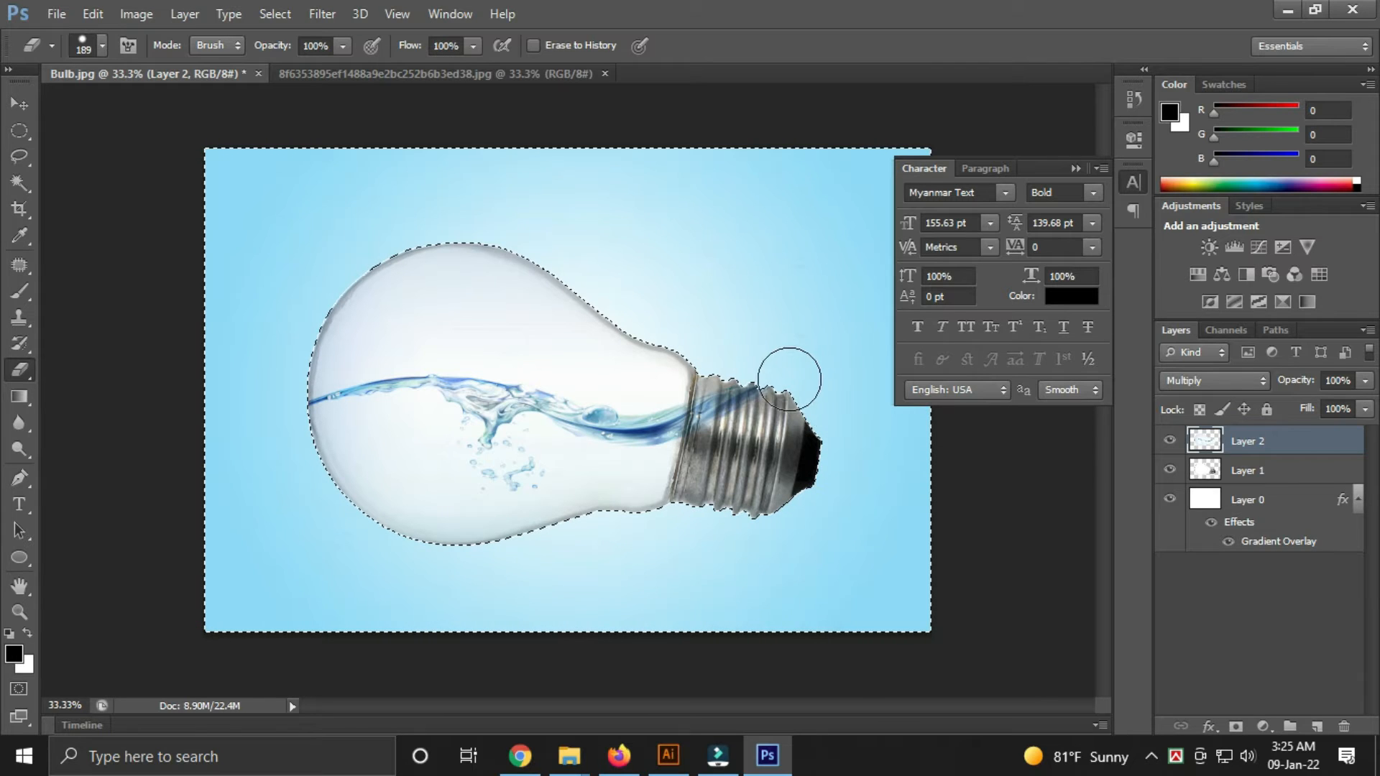
key(ctrl+d)
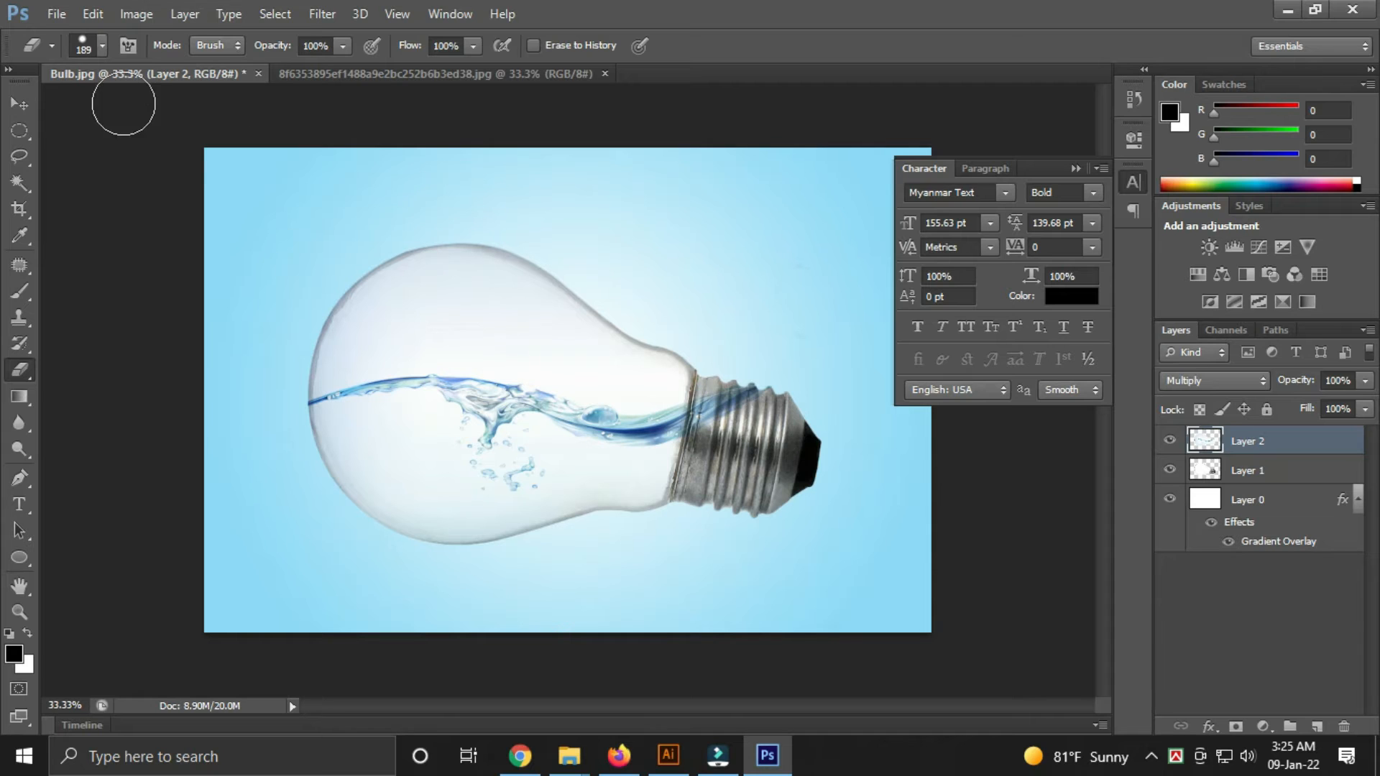
Reduce the Eraser to 91 px and erase the water overlapping the bulb's metal base on Layer 2.
click(103, 49)
drag(183, 111, 118, 111)
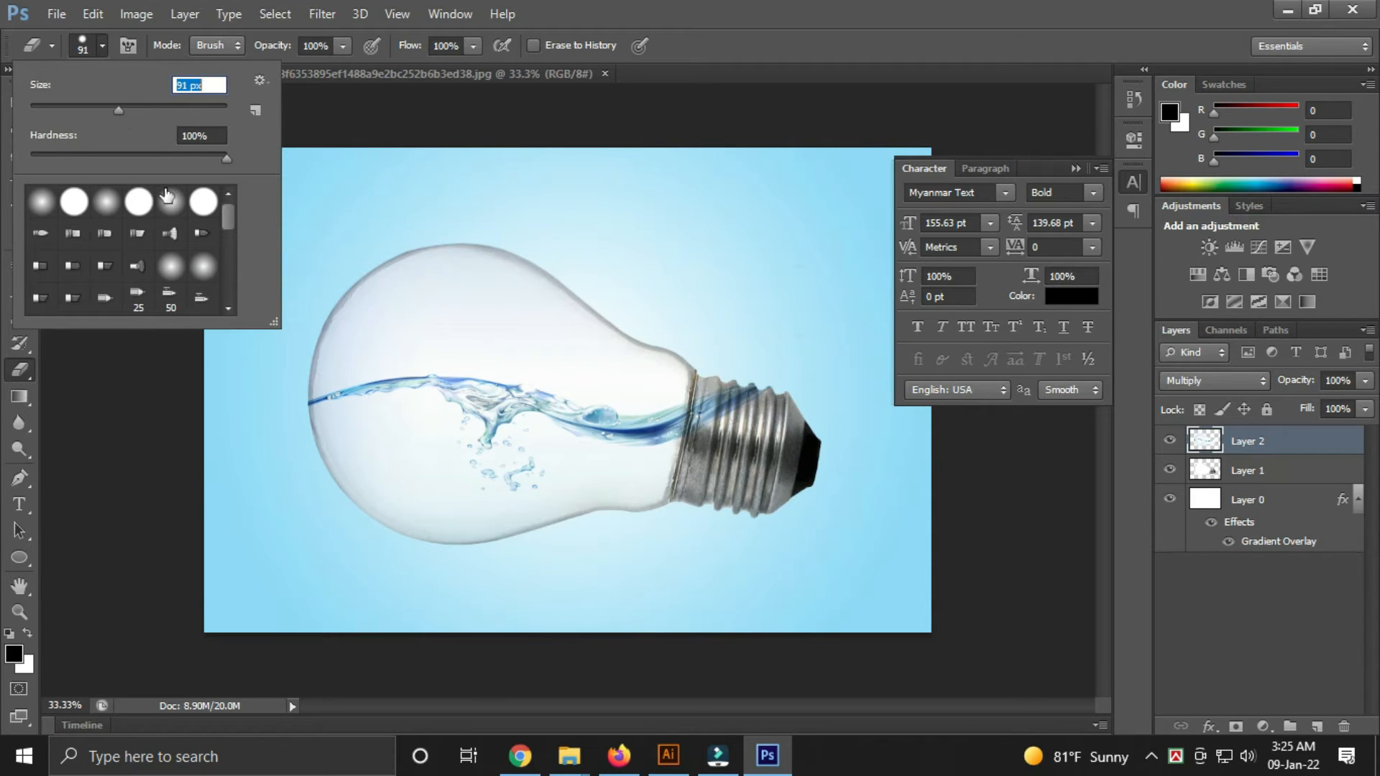
click(722, 458)
mouse_move(707, 447)
mouse_down()
mouse_move(711, 397)
mouse_move(713, 438)
mouse_move(754, 380)
mouse_up()
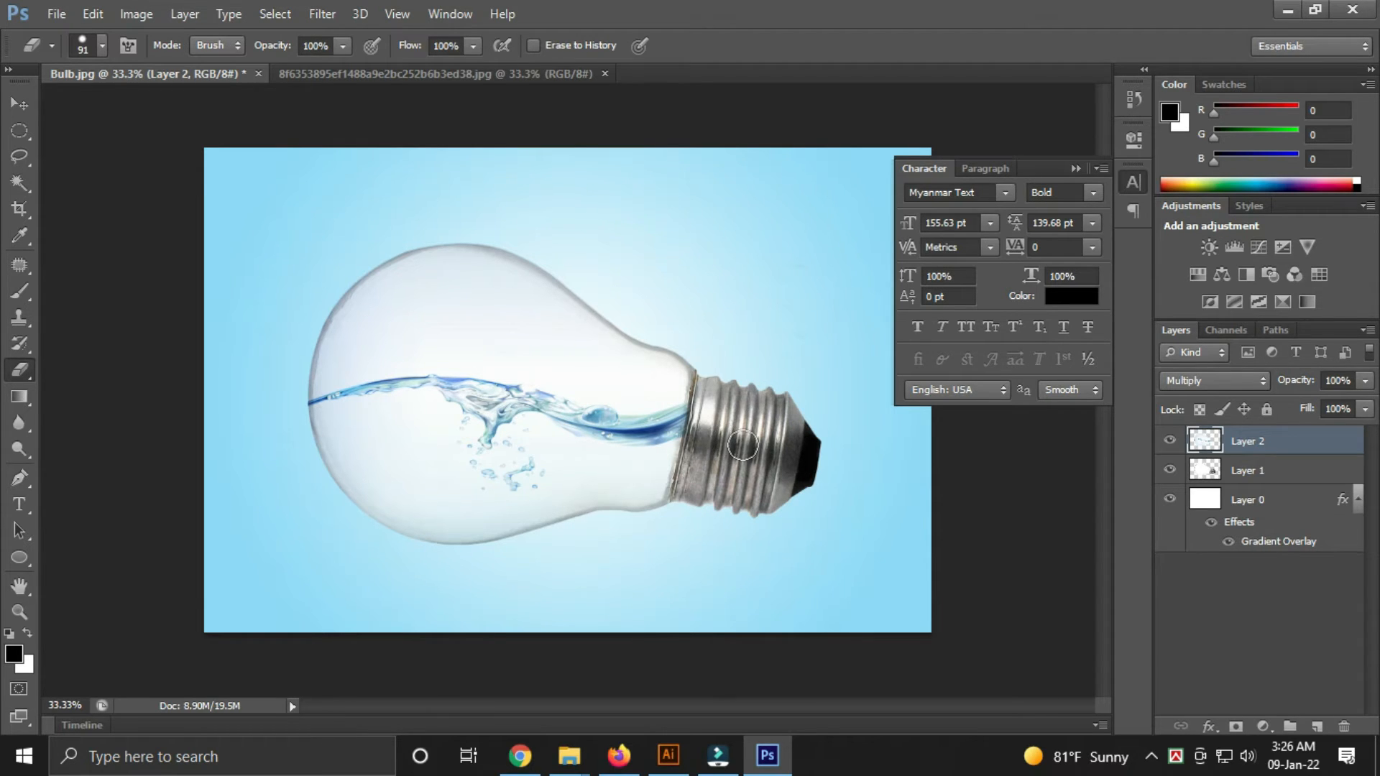
key(v)
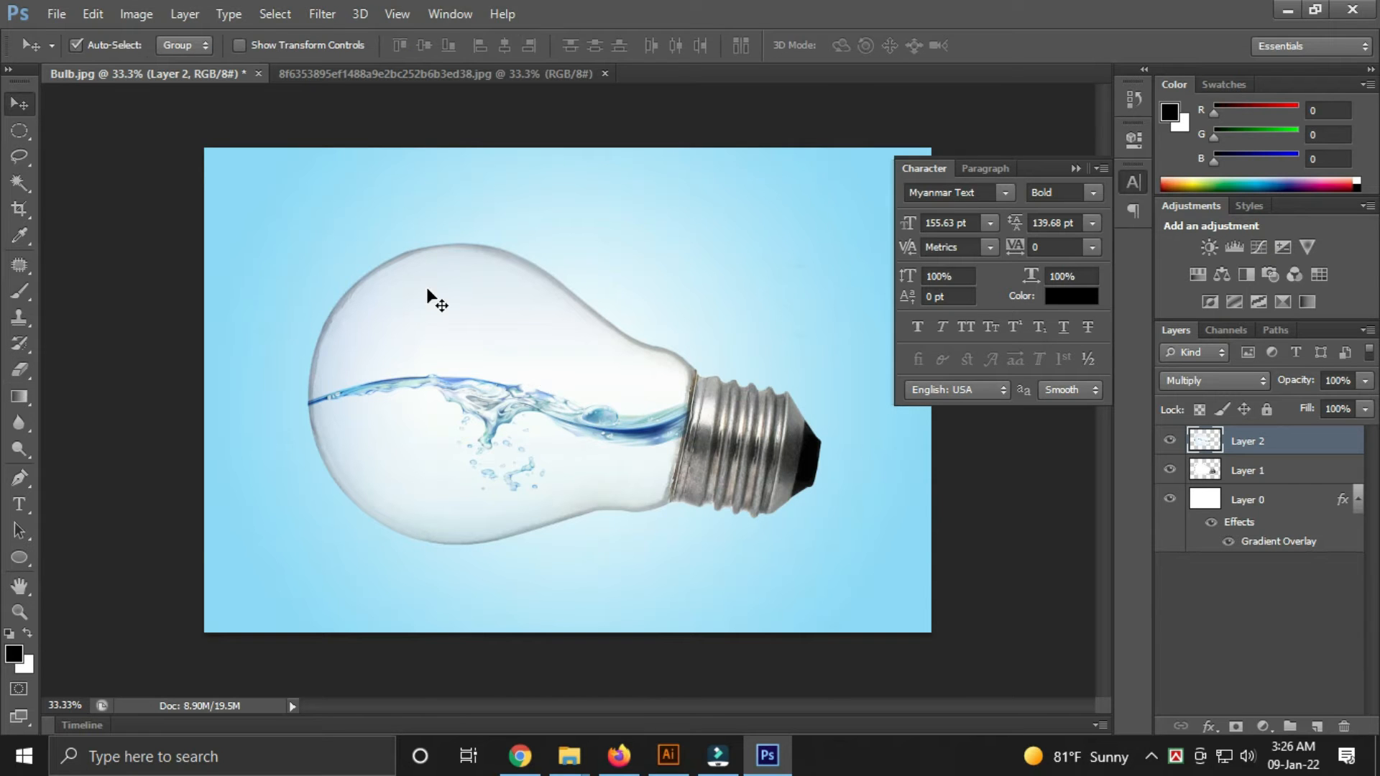
Open the two goldfish images, NVSSmPGjXhzFwEe-Real-Fish-PNG-Transparent-Image.png and png-clipart-kinda-cool-s-orange-fish.png.
click(55, 12)
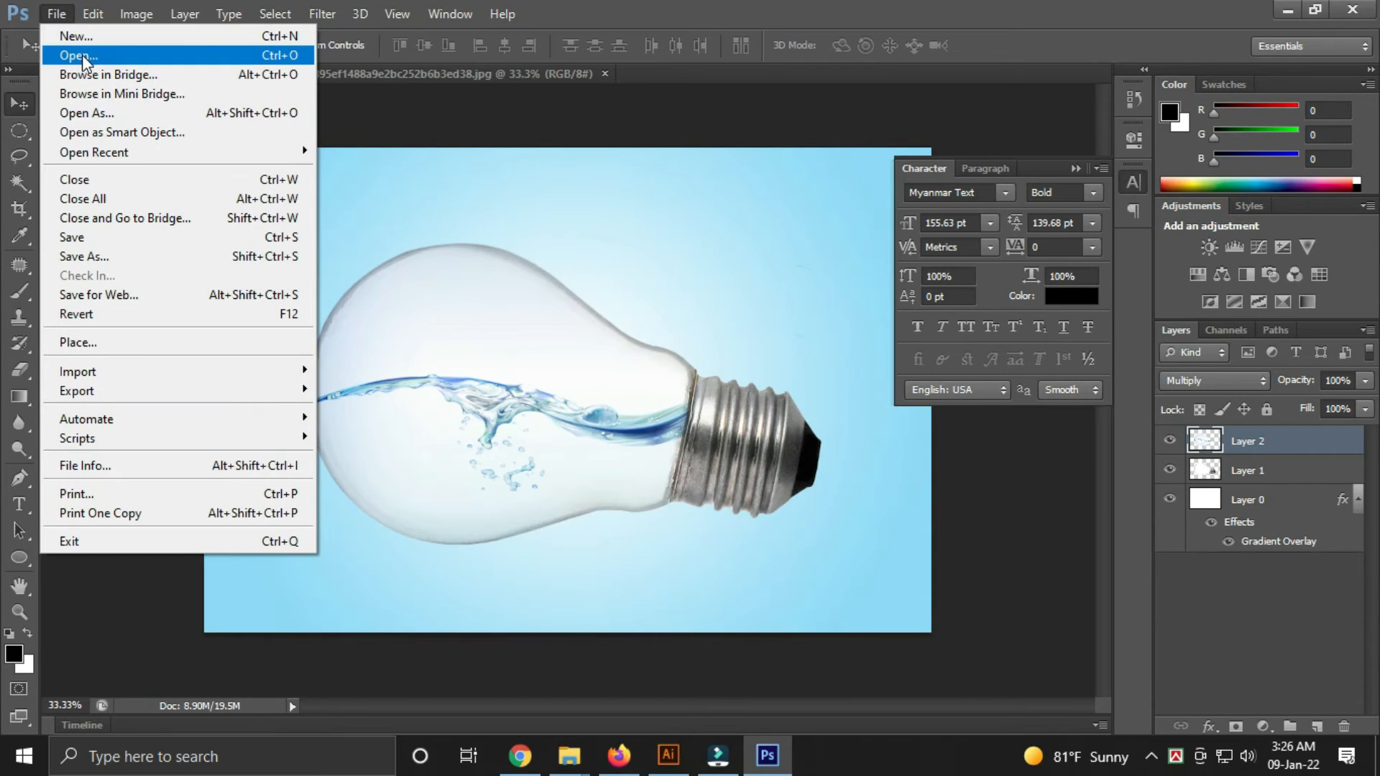
click(82, 55)
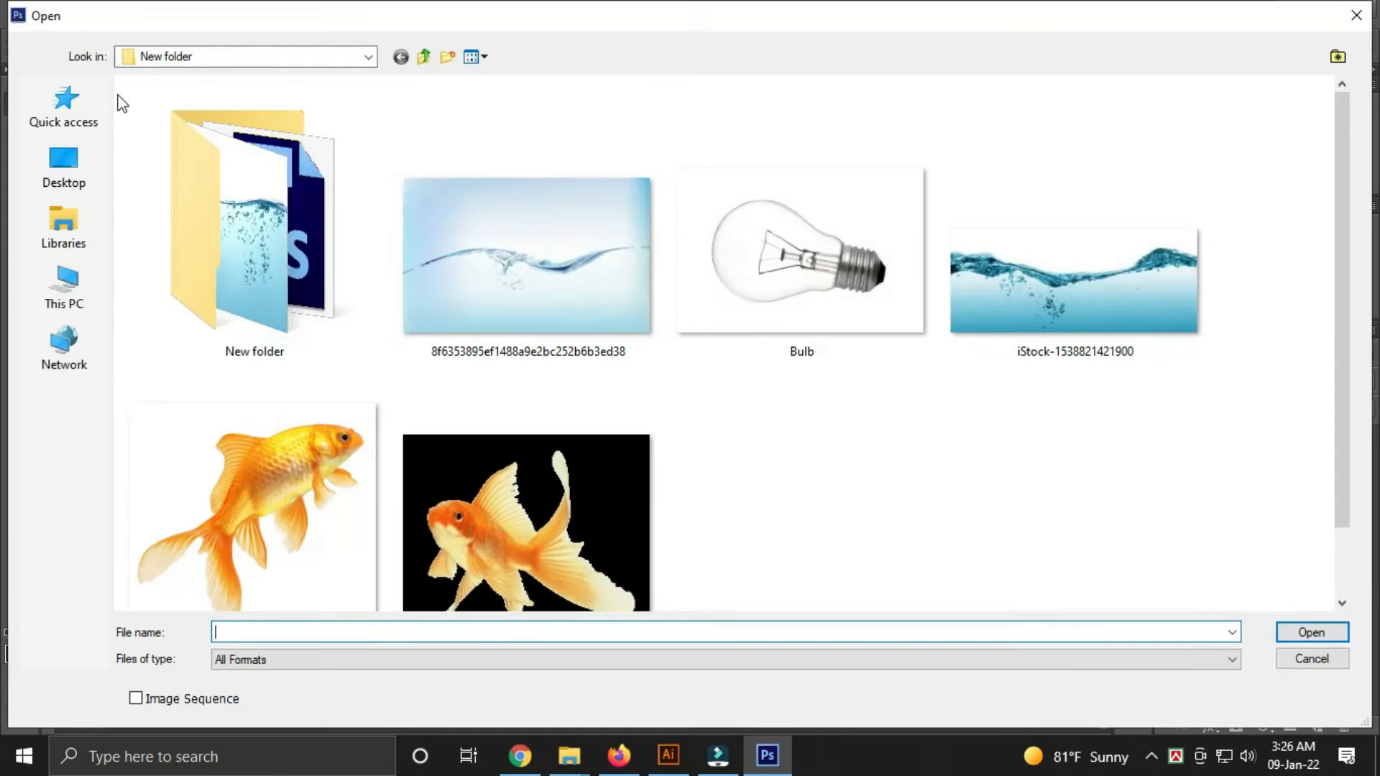
click(273, 498)
ctrl+click(531, 493)
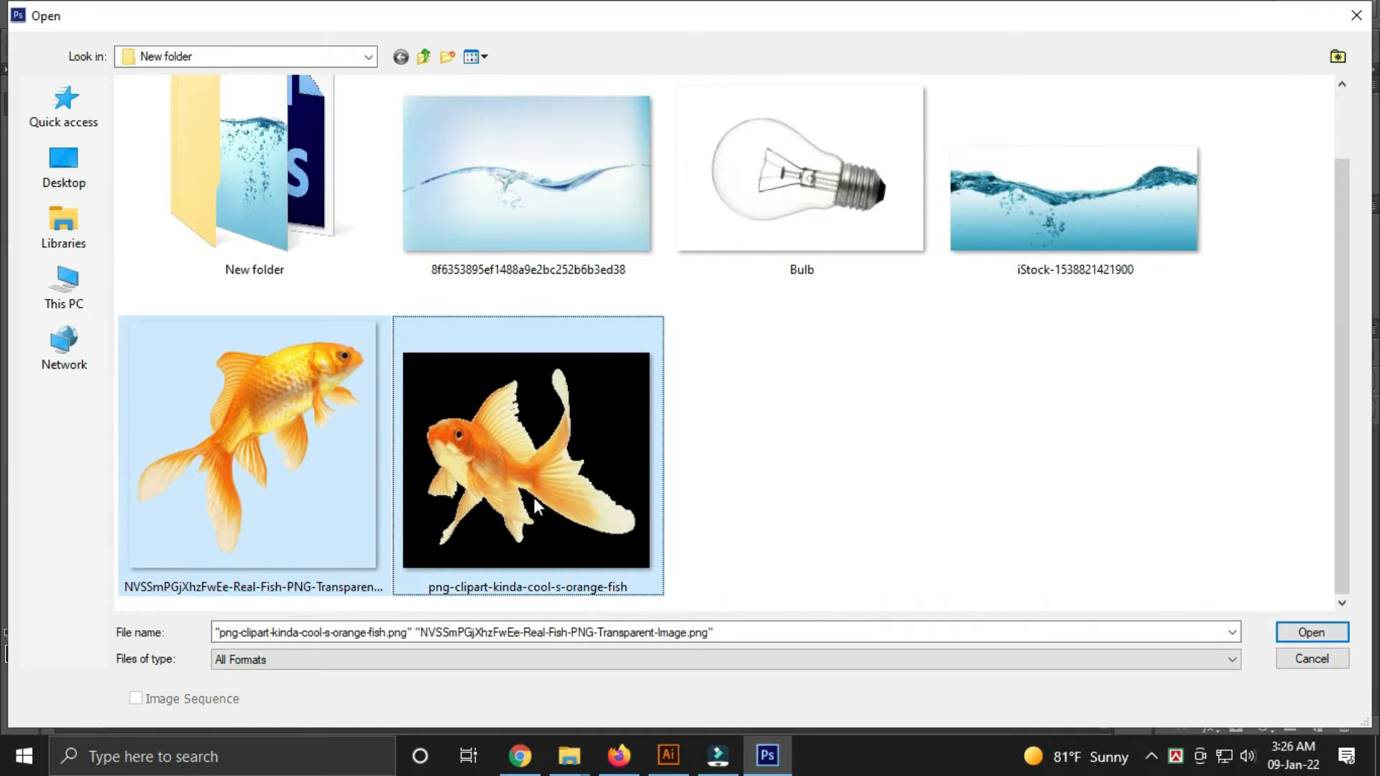
click(1302, 633)
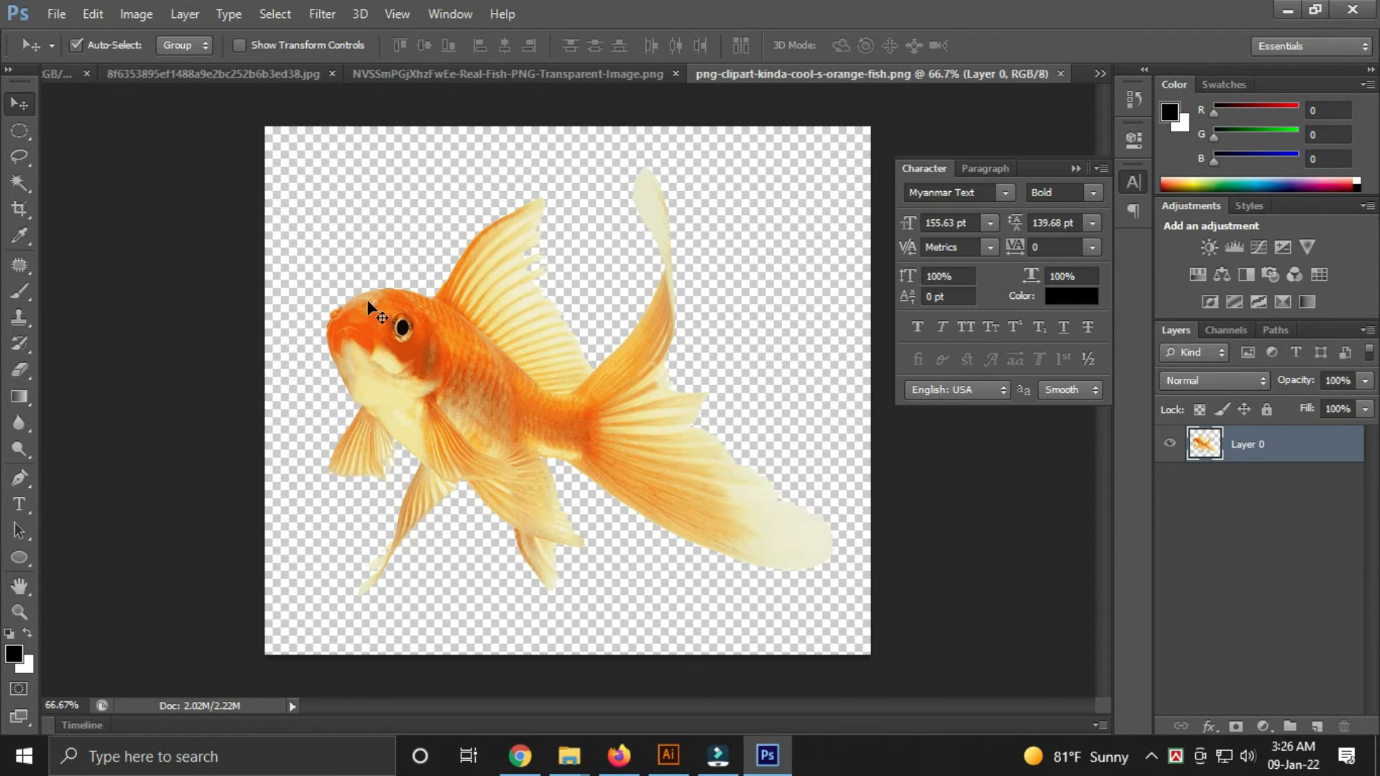
Bring both goldfish into Bulb.jpg as separate layers above the water, placing them over the bulb.
click(59, 71)
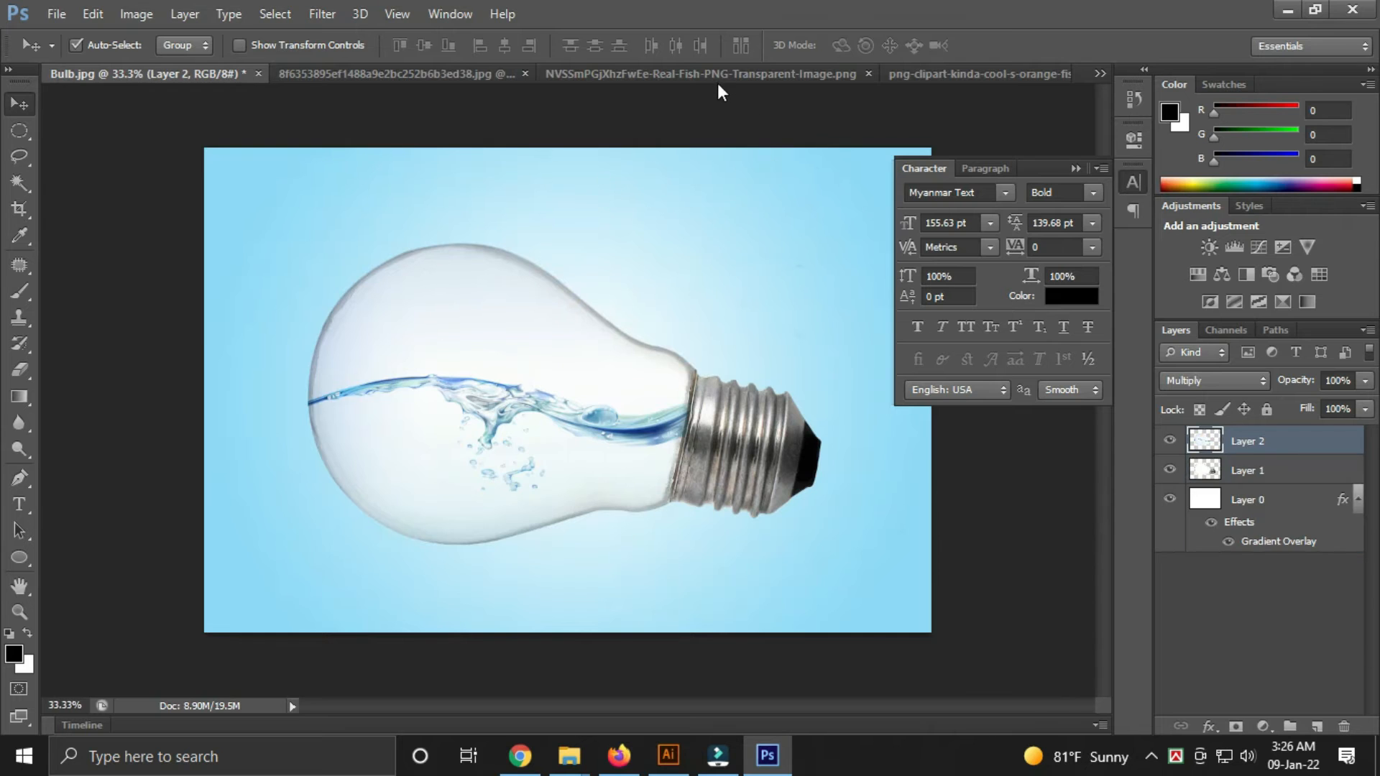
click(714, 75)
drag(643, 302, 529, 395)
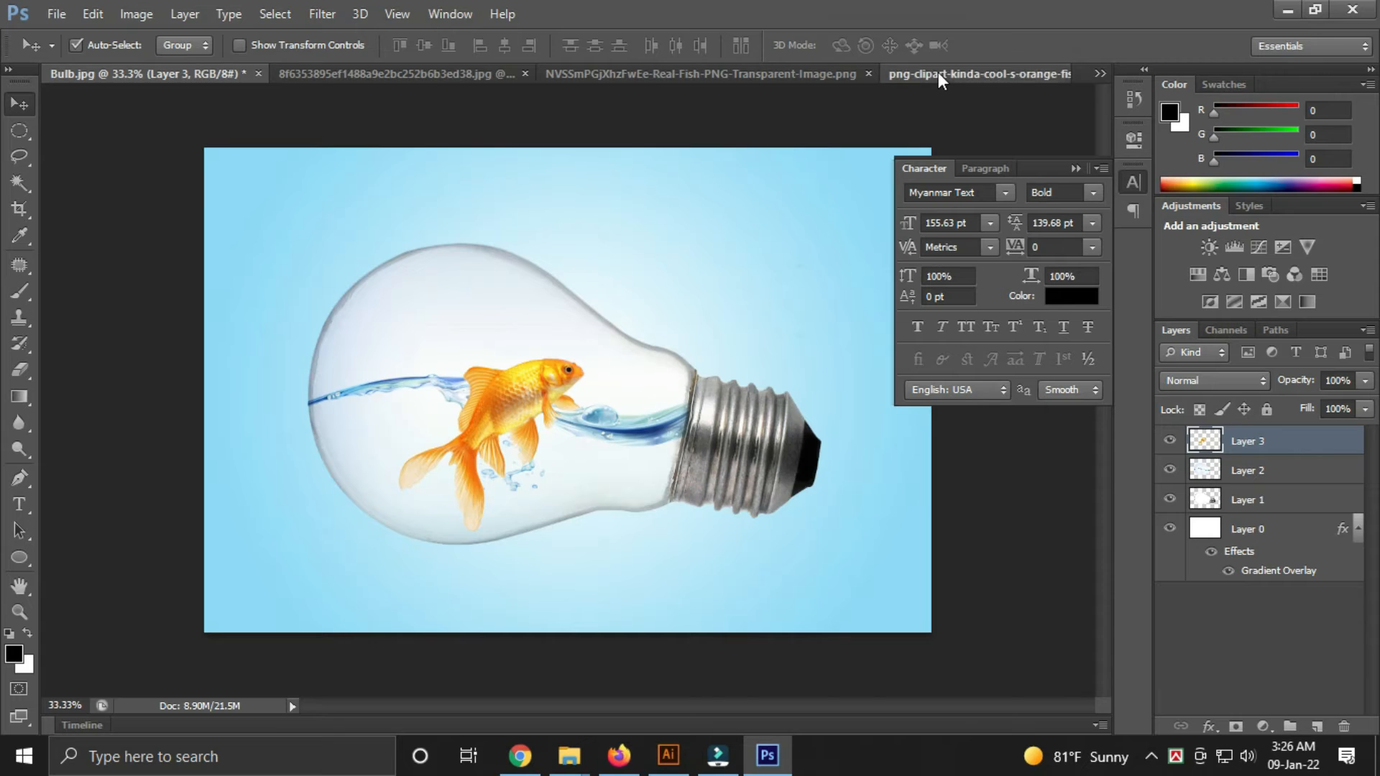
click(938, 72)
drag(467, 333, 547, 459)
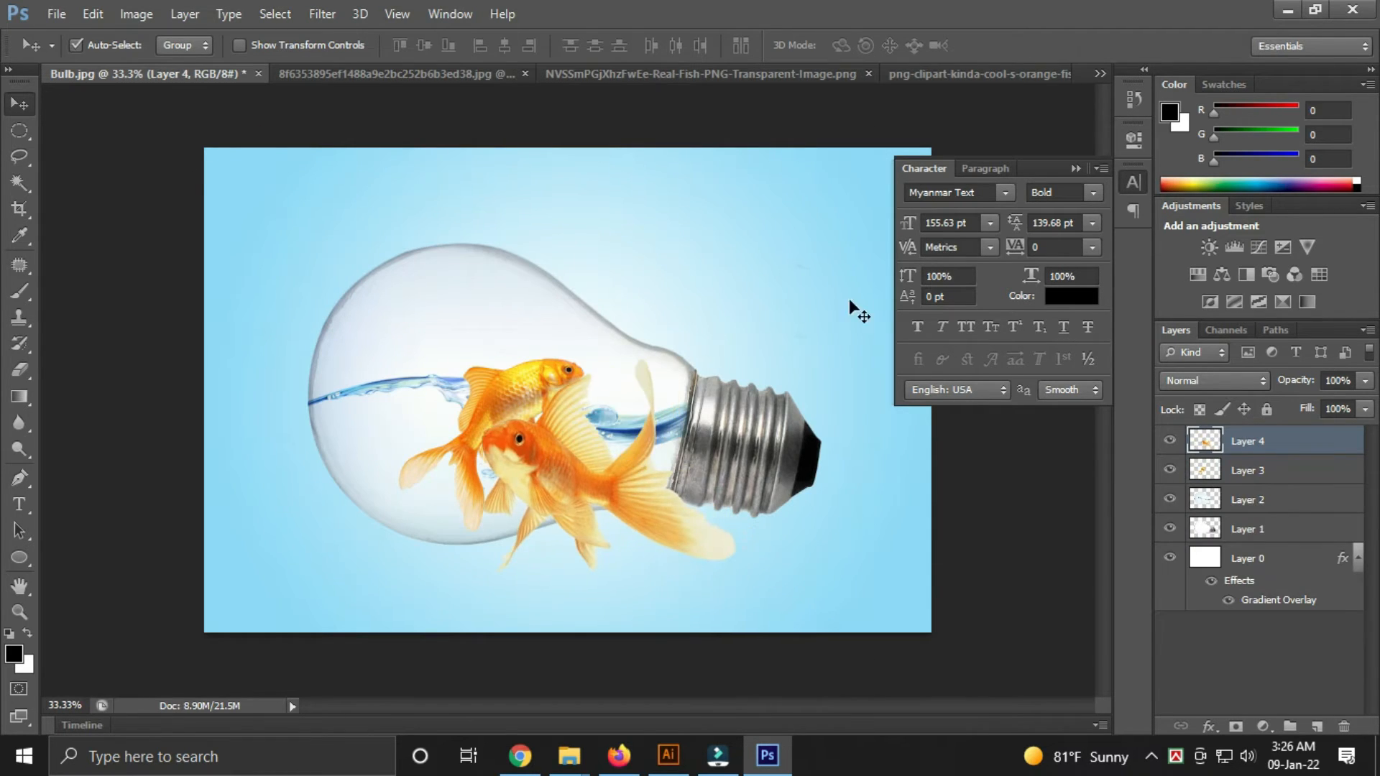
Close the two goldfish source images, leaving Bulb.jpg and the water image open.
click(947, 72)
click(1062, 75)
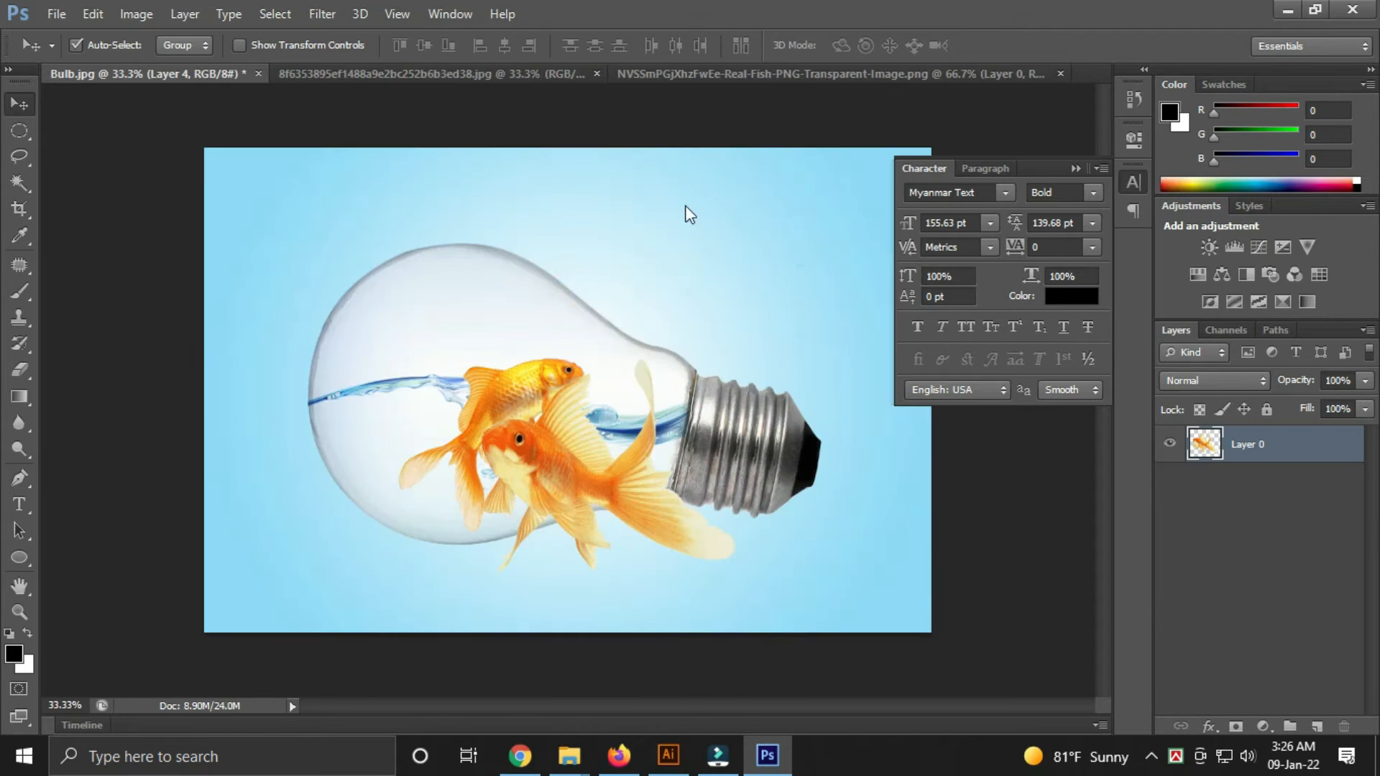
click(675, 72)
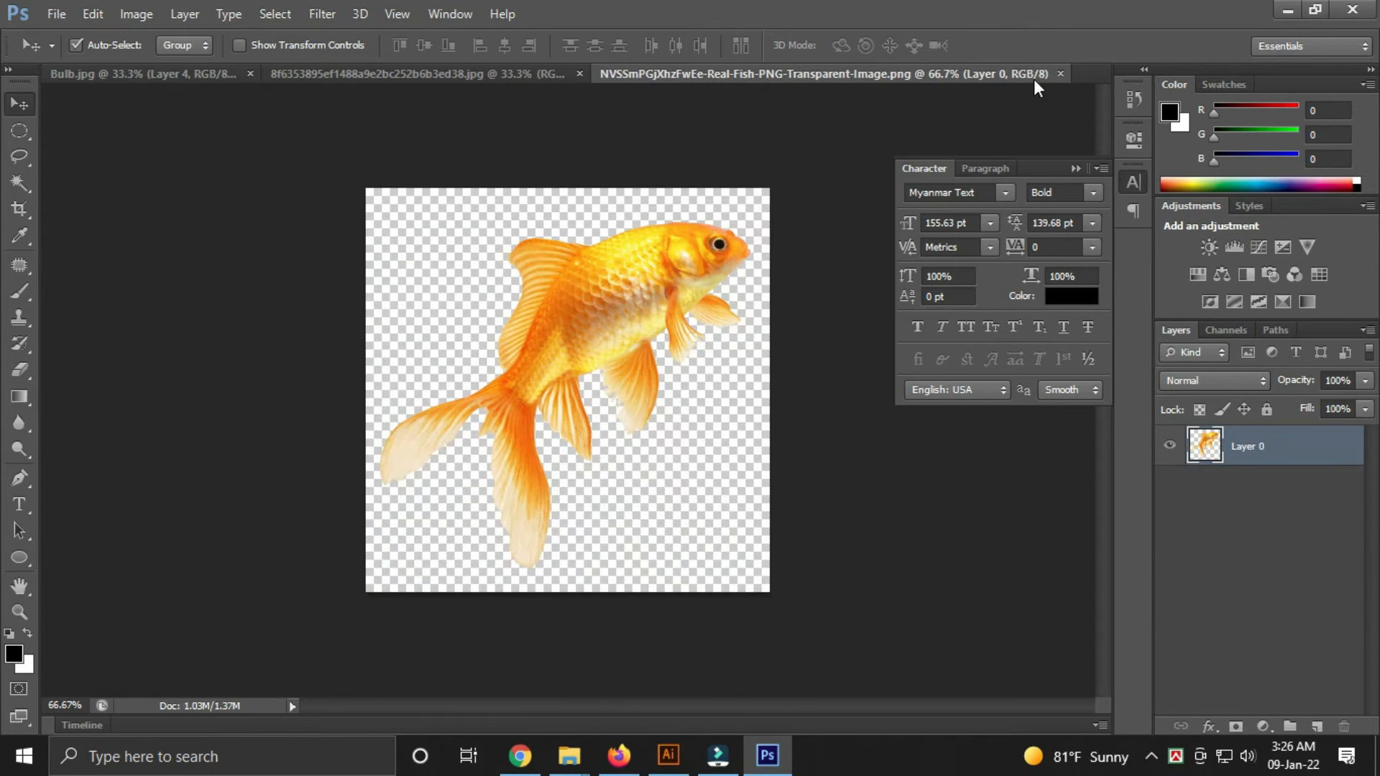
click(1061, 74)
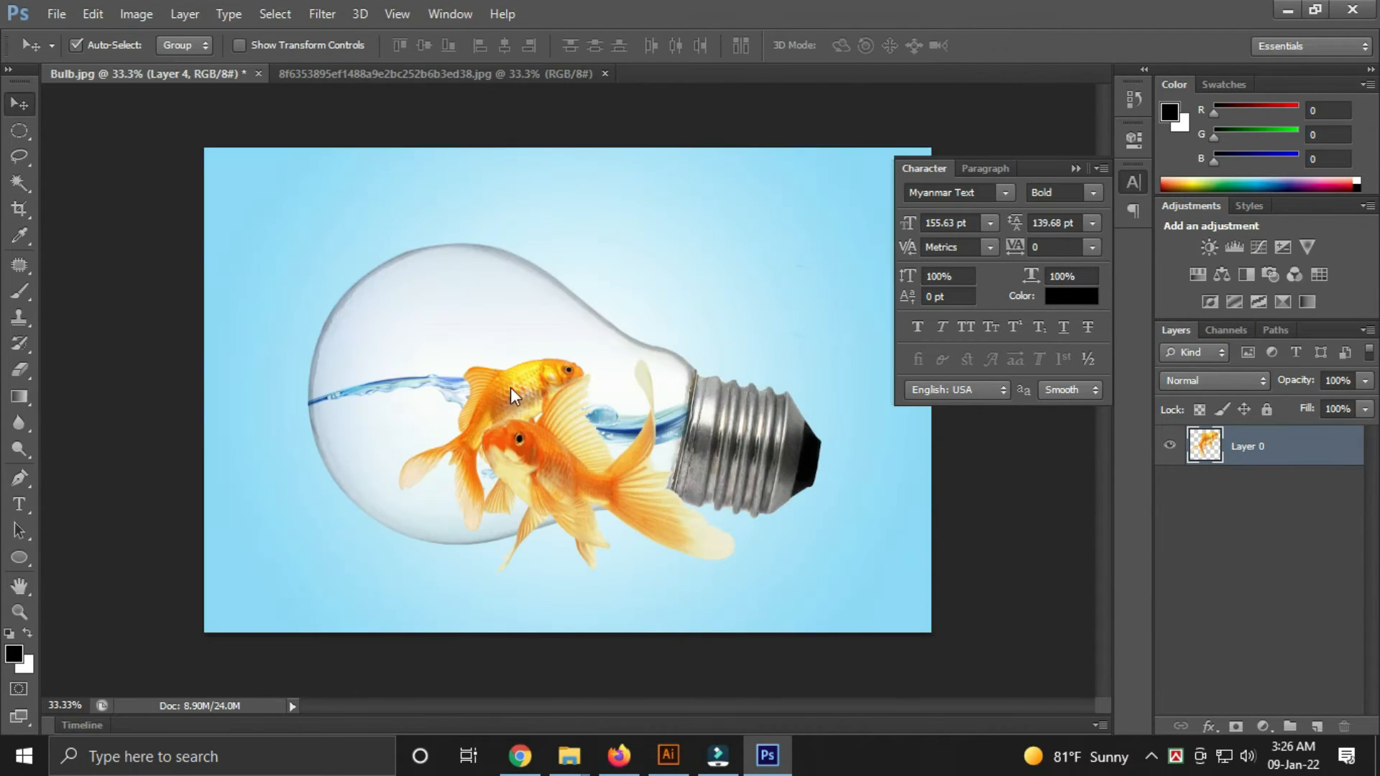
Reposition both goldfish in the bulb and scale the one on Layer 4 to about 47%, placing it below the waterline.
drag(499, 390, 418, 372)
drag(580, 457, 552, 429)
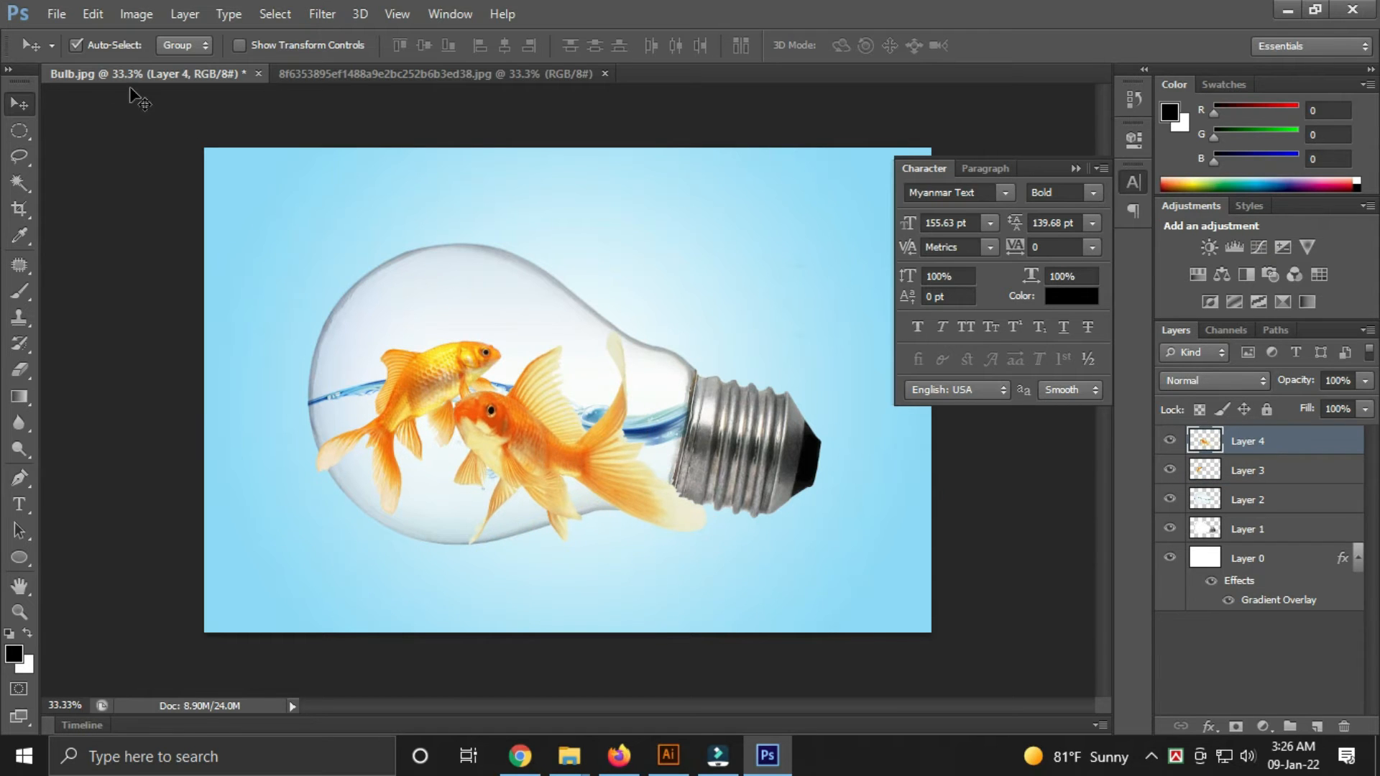
click(96, 15)
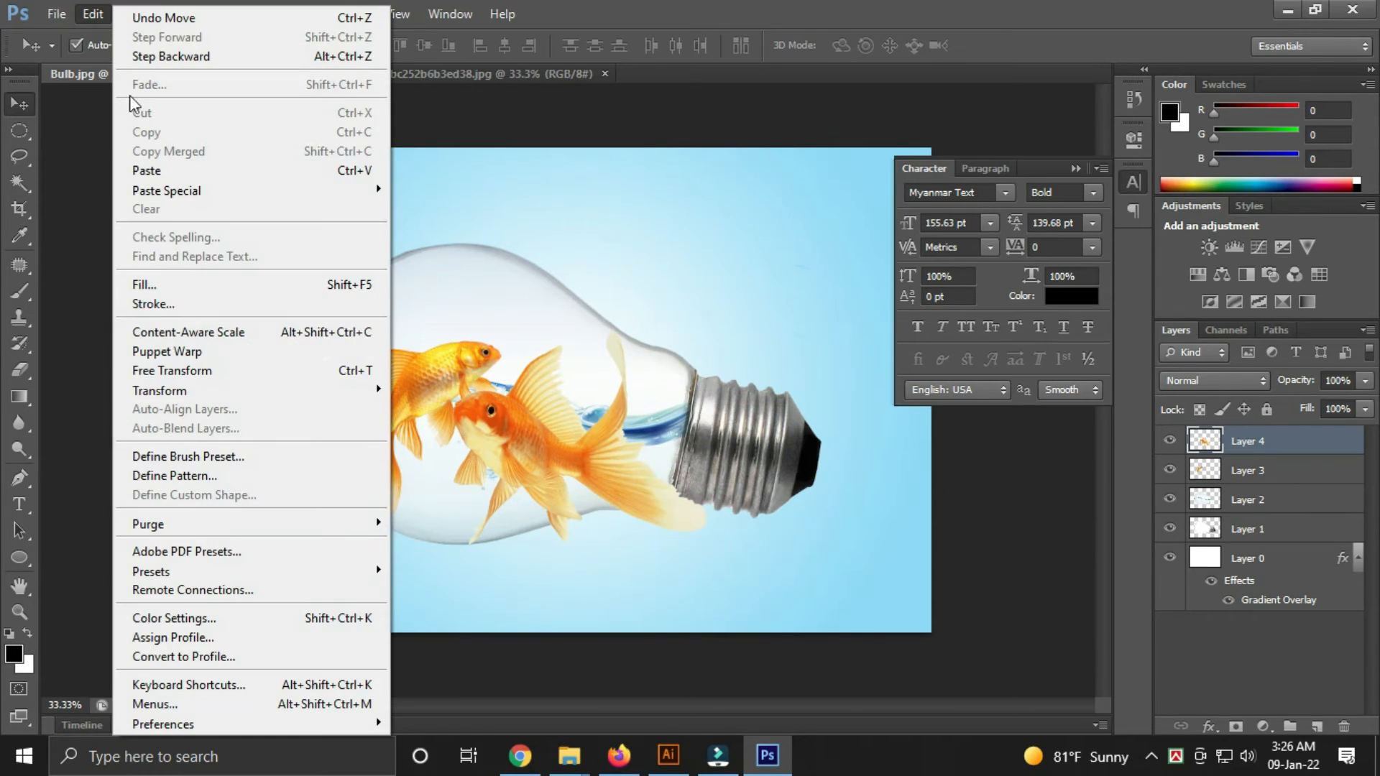
click(190, 370)
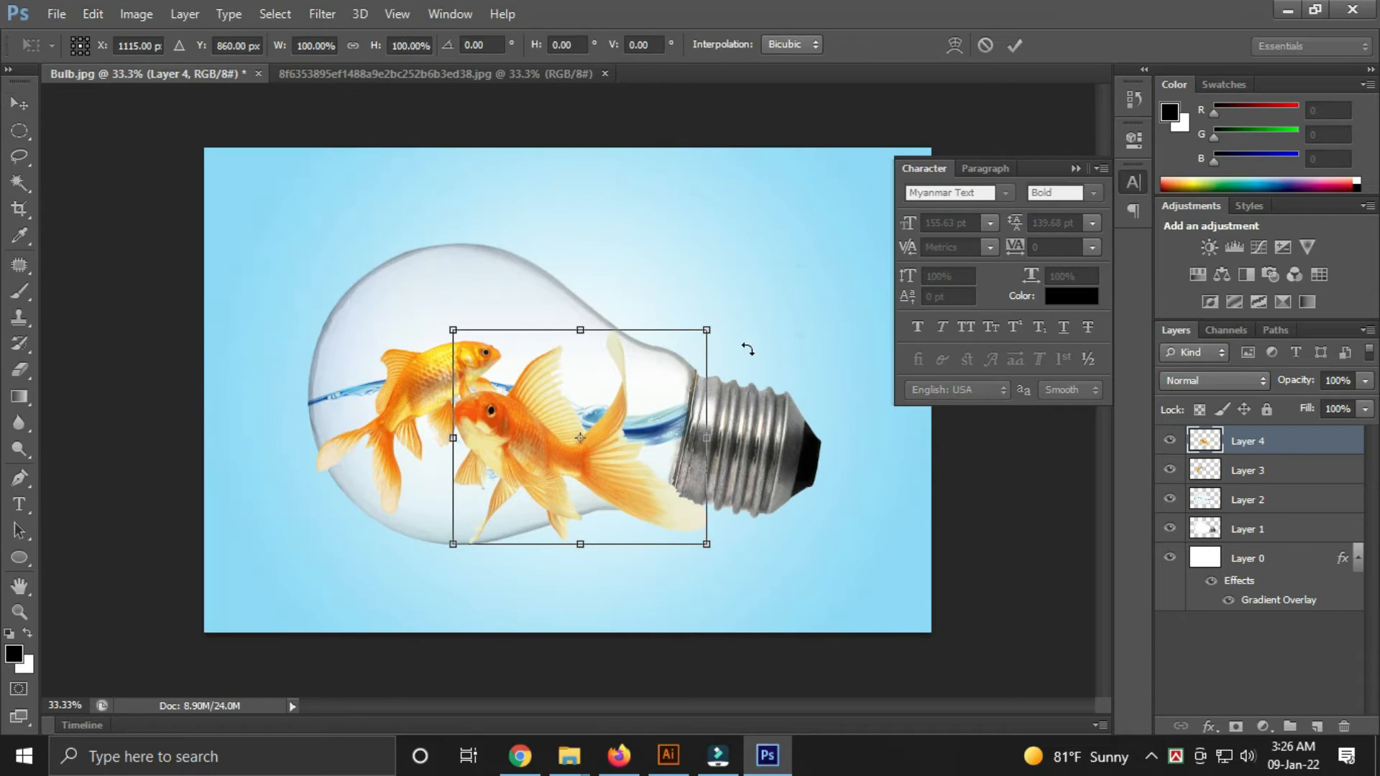
drag(711, 331, 639, 379)
drag(594, 446, 583, 433)
drag(635, 371, 577, 454)
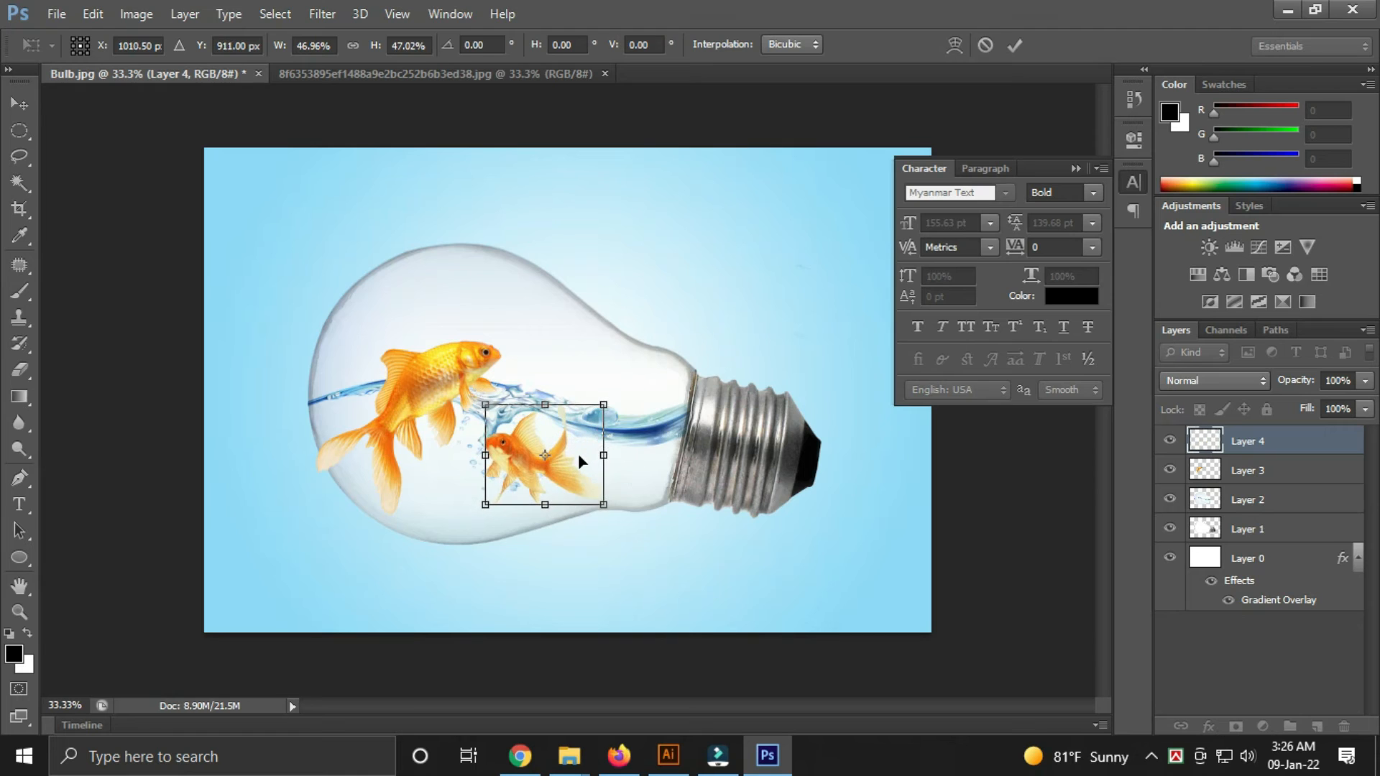
key(Return)
Move the Layer 3 goldfish slightly within the bulb and scale it to about 79%.
drag(415, 389, 425, 388)
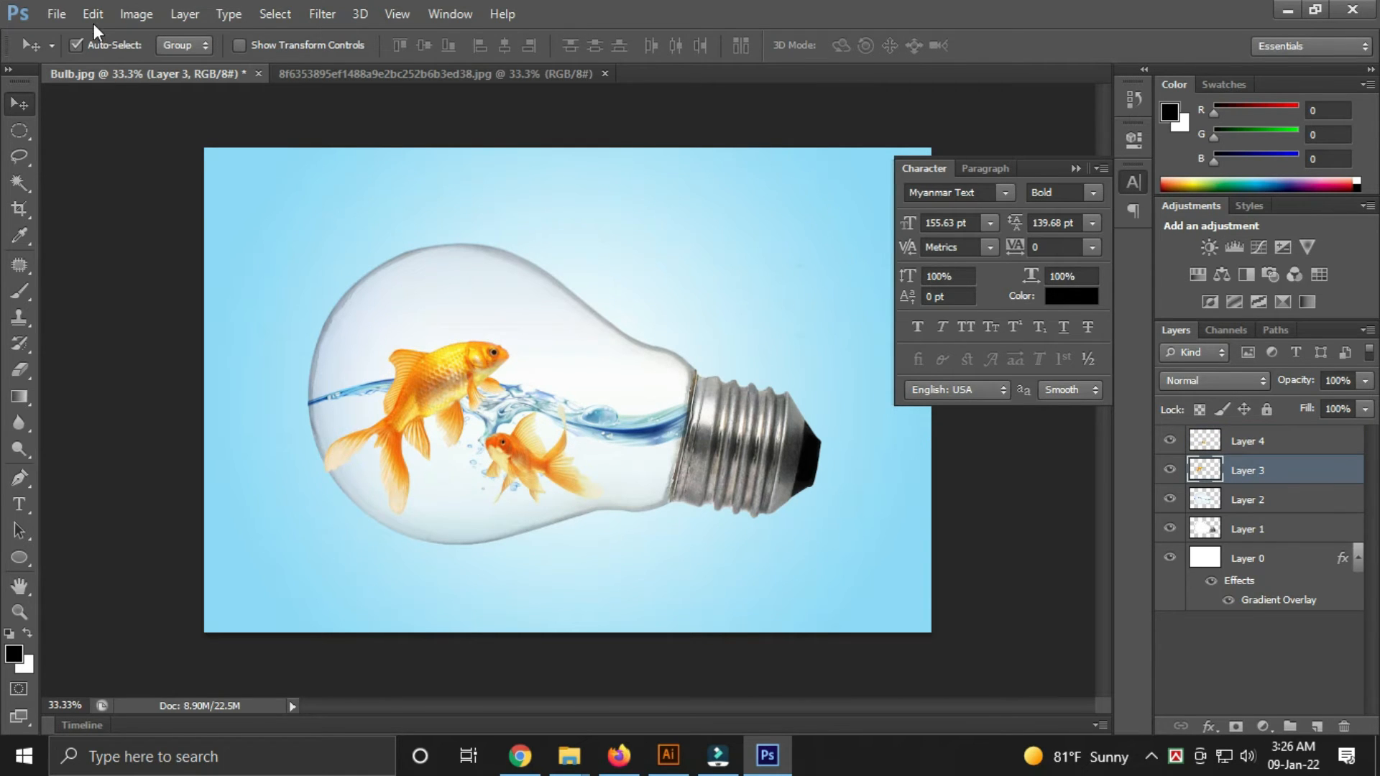
click(93, 20)
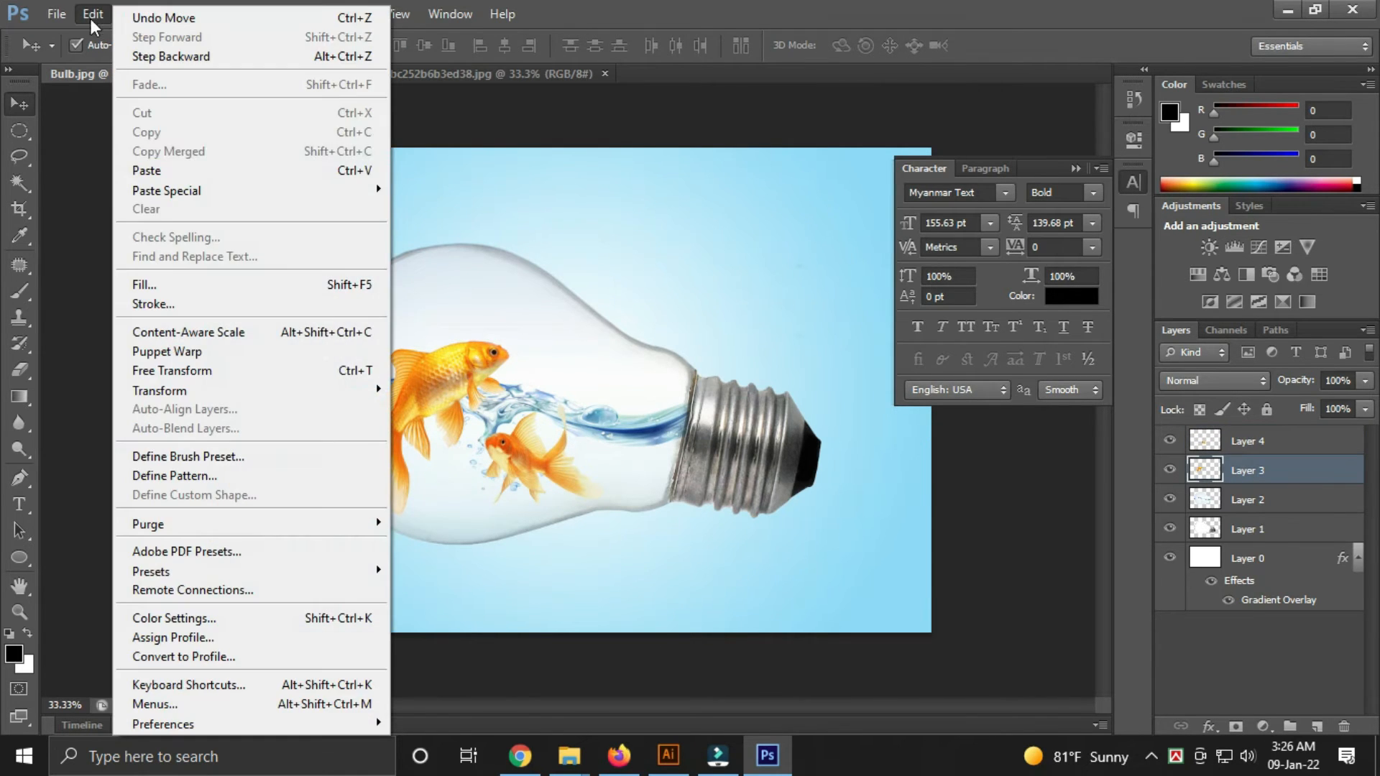
click(203, 371)
drag(514, 340, 484, 352)
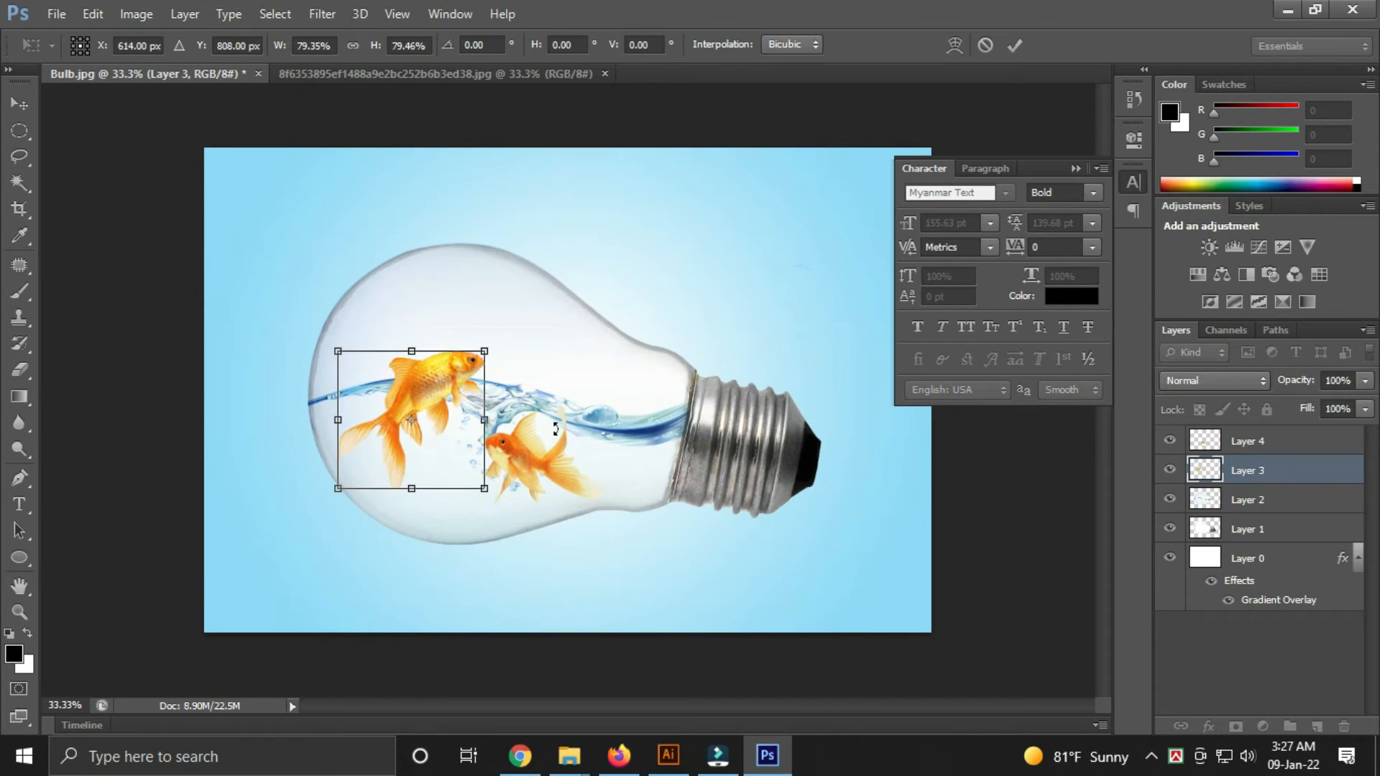
drag(465, 365, 467, 359)
key(Return)
Fine-tune the positions of the Layer 4 and Layer 3 goldfish inside the bulb.
click(525, 459)
drag(524, 455, 530, 460)
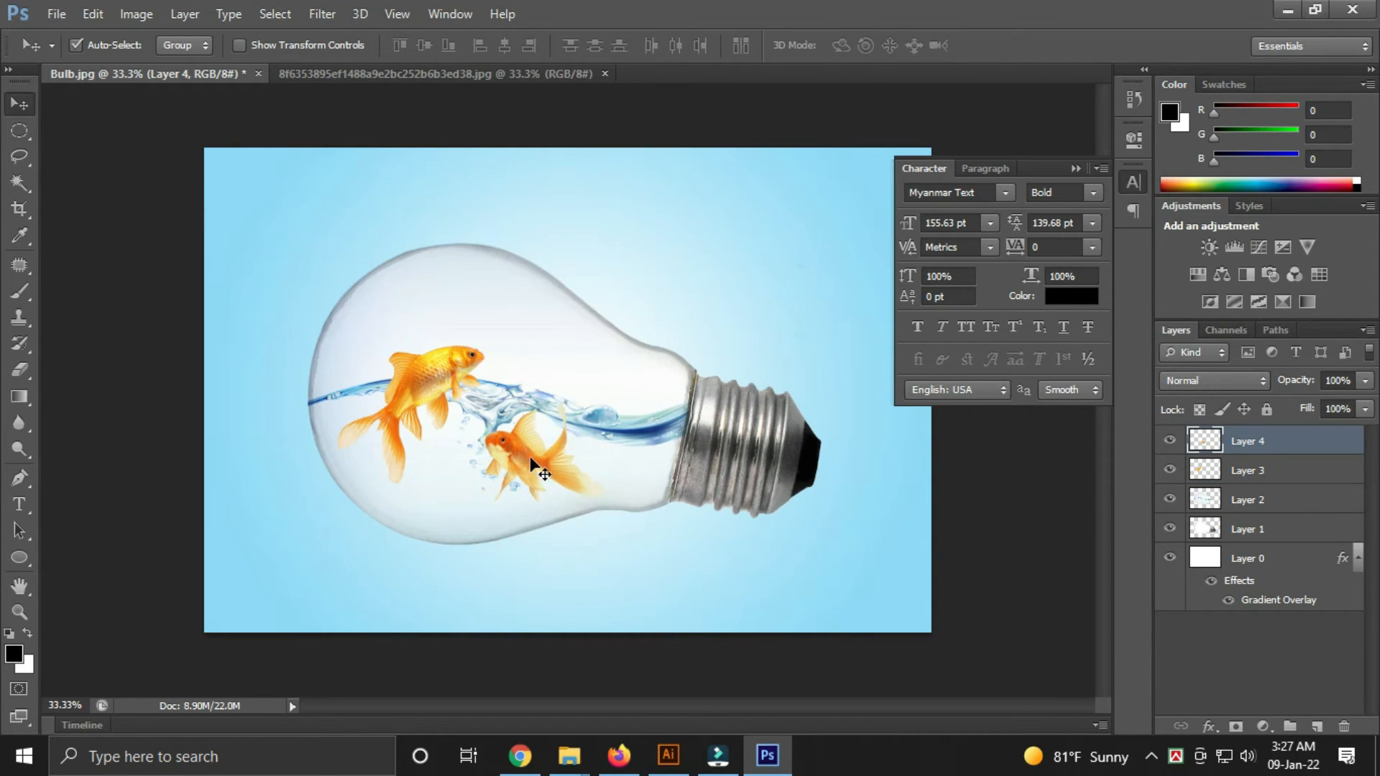
drag(424, 383, 415, 388)
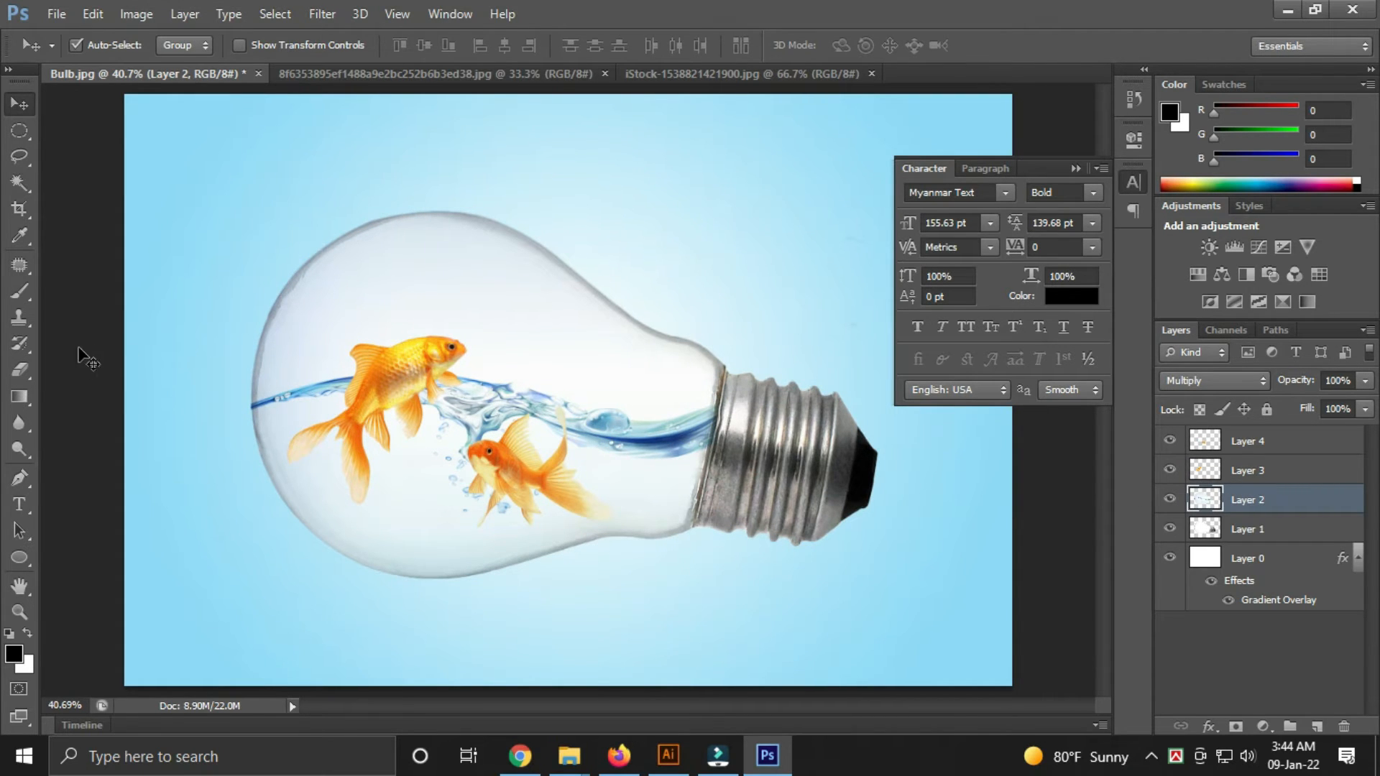
Erase the Layer 2 tint inside the bulb above the waterline using the Eraser at 66% opacity.
click(19, 370)
click(343, 46)
drag(311, 70, 307, 70)
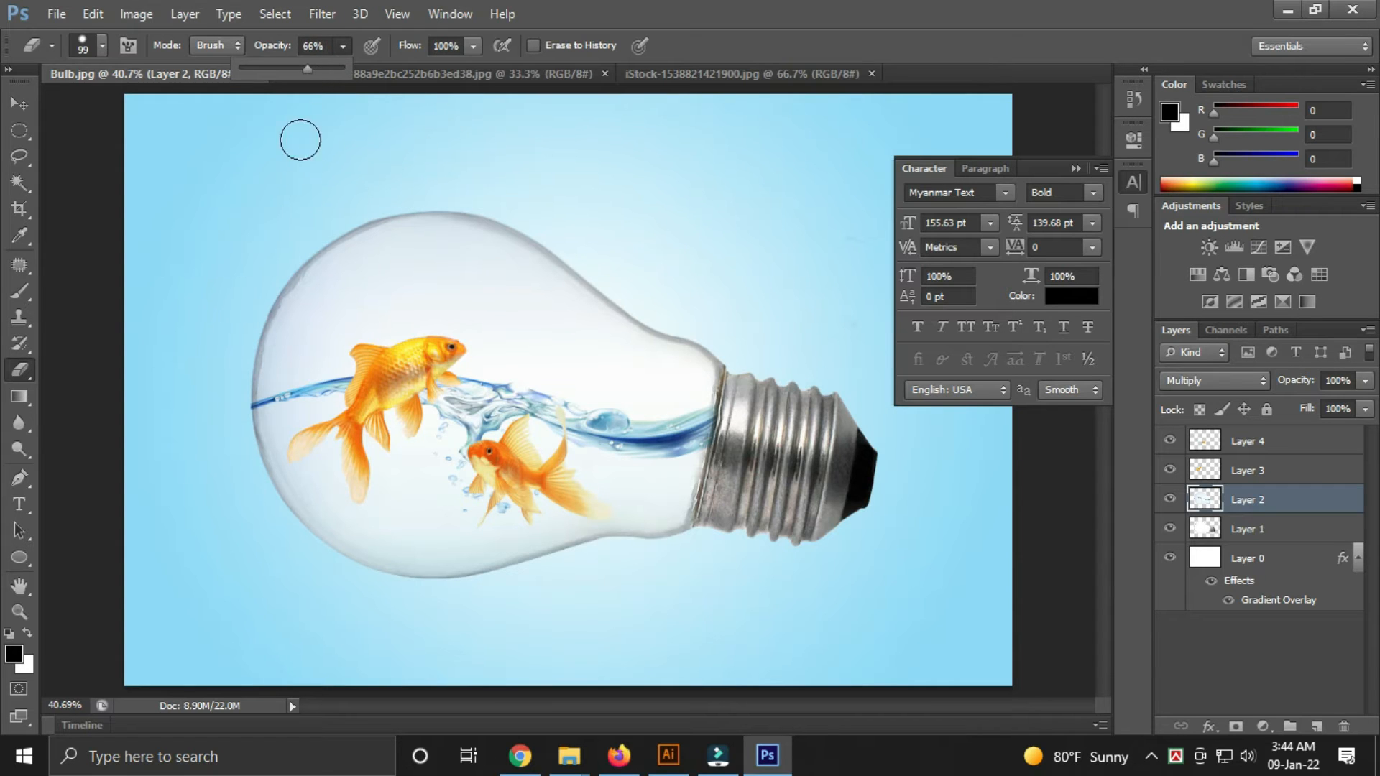
mouse_move(255, 358)
mouse_down()
mouse_move(300, 274)
mouse_move(368, 231)
mouse_move(449, 230)
mouse_move(569, 266)
mouse_move(547, 275)
mouse_move(558, 281)
mouse_move(473, 251)
mouse_move(322, 277)
mouse_move(527, 268)
mouse_move(400, 269)
mouse_move(309, 298)
mouse_move(252, 371)
mouse_move(338, 300)
mouse_move(571, 281)
mouse_up()
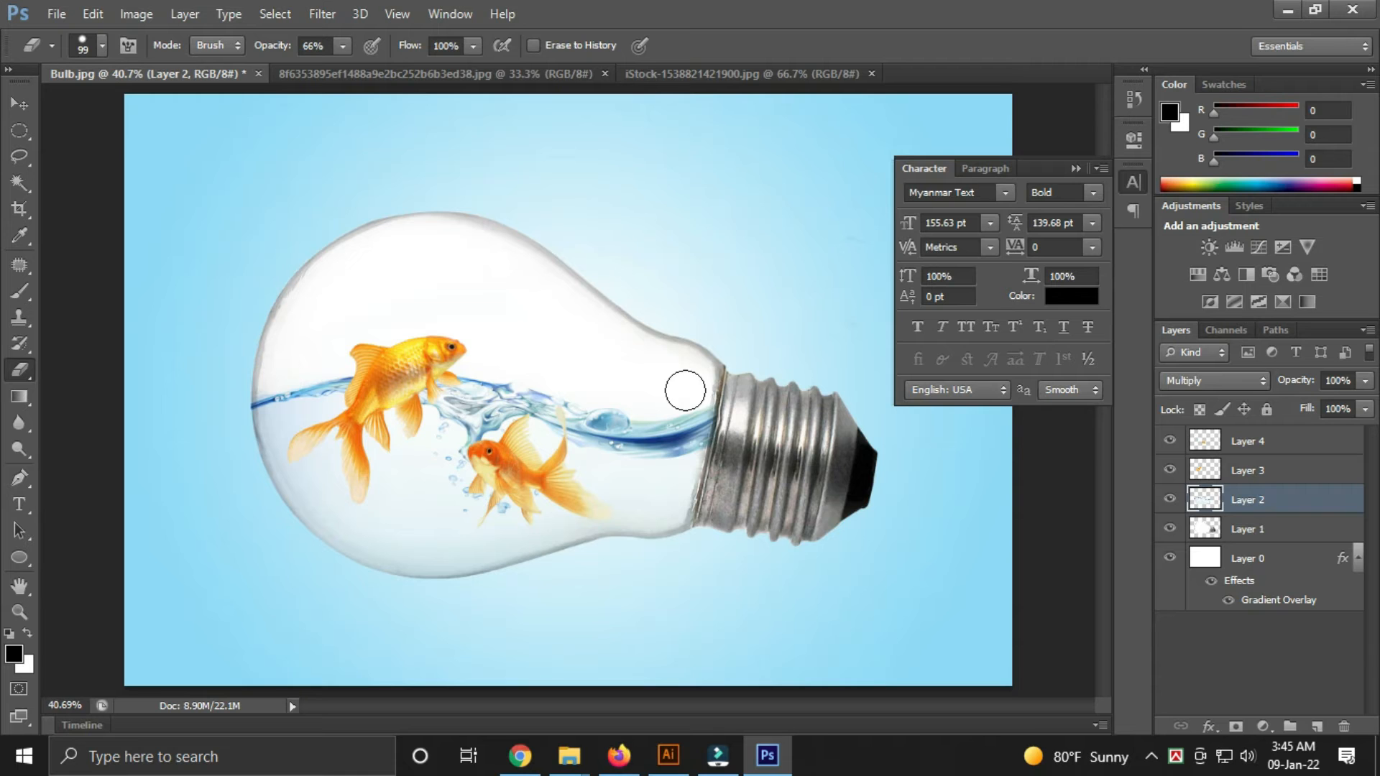
key(v)
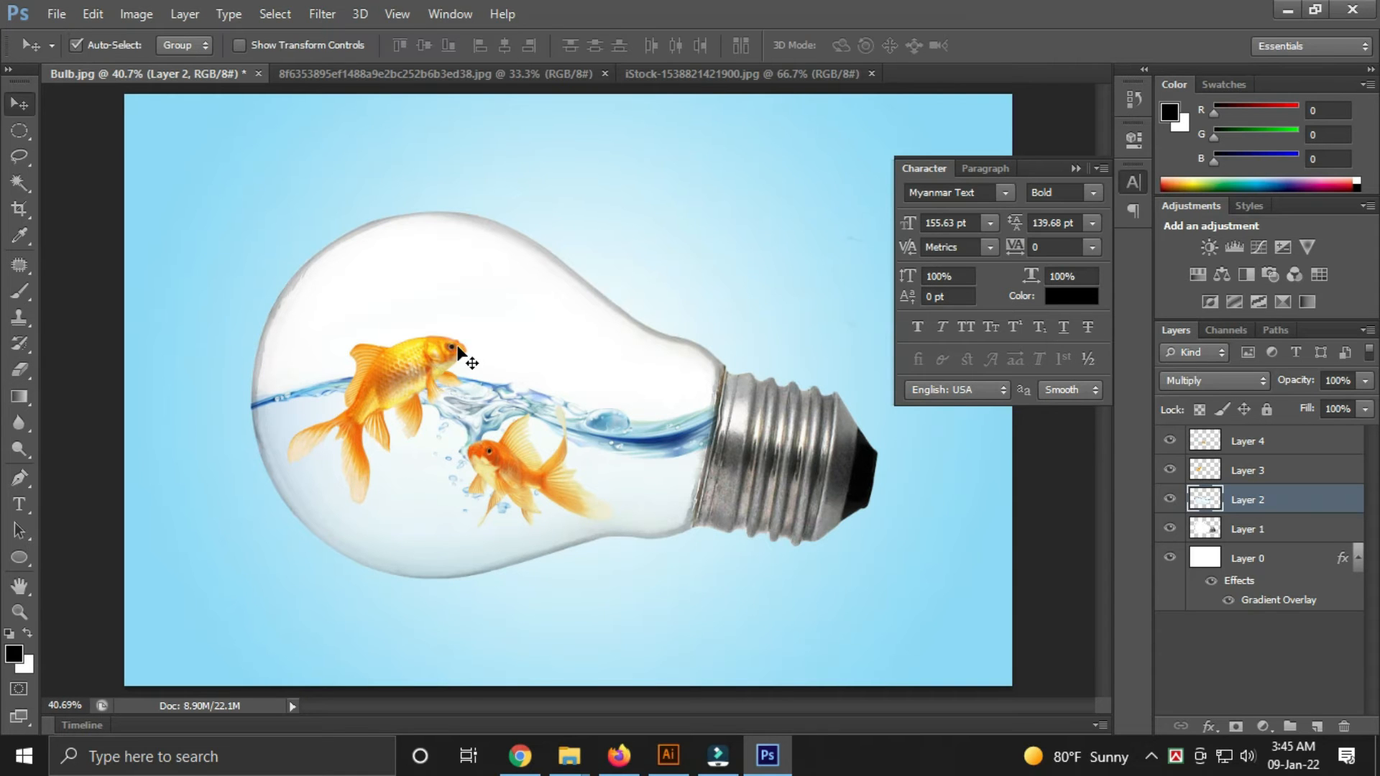
Open iStock-1538821421900.jpg and bring its water image into Bulb.jpg as a new layer, positioned over the bulb.
click(63, 12)
click(70, 54)
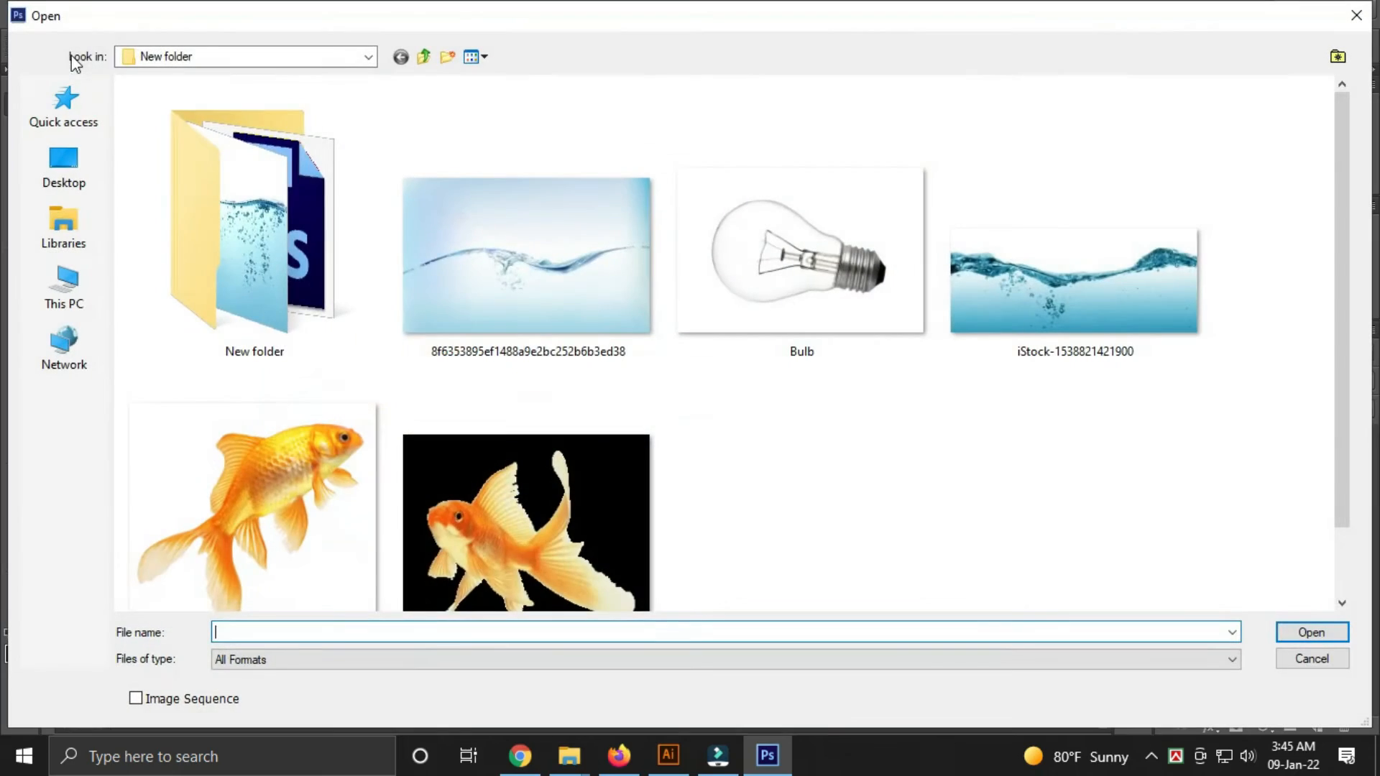
click(1034, 303)
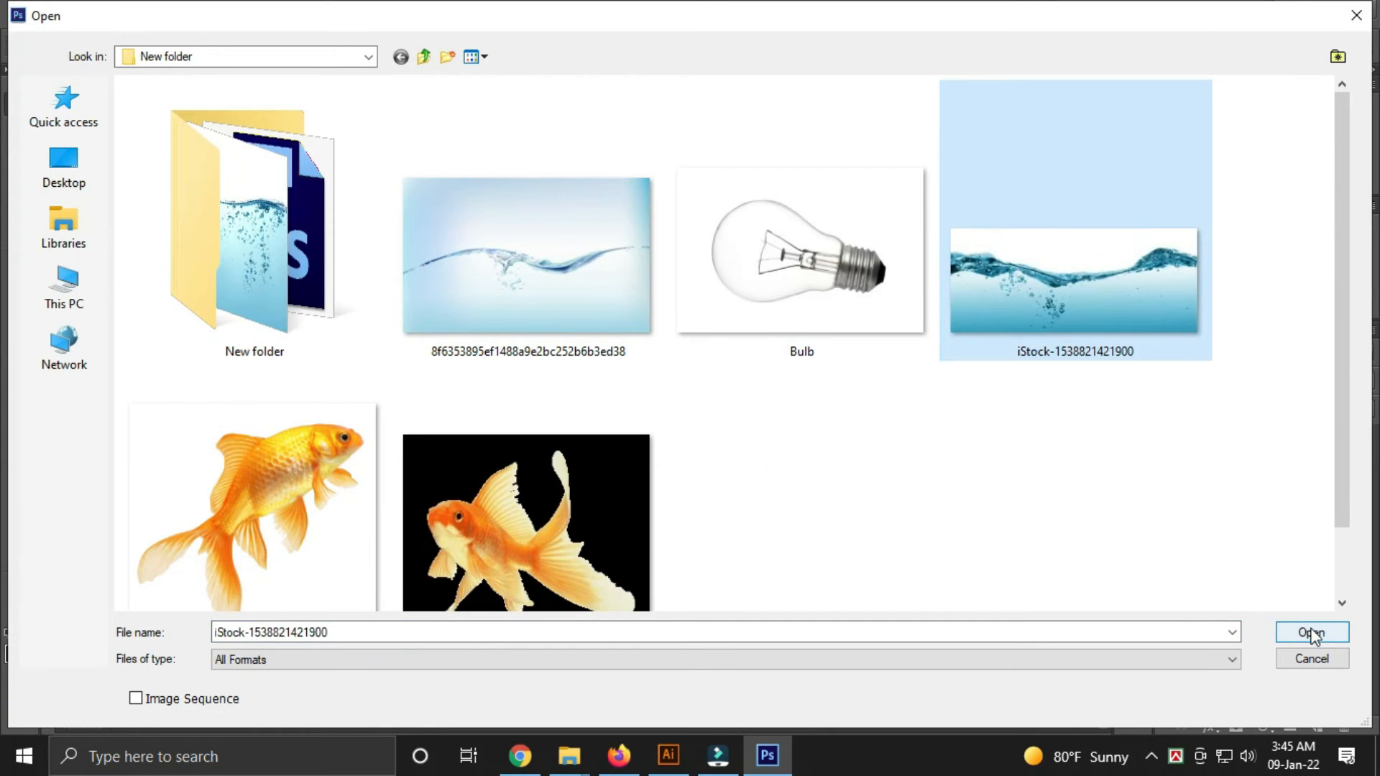
click(1284, 632)
drag(477, 411, 340, 239)
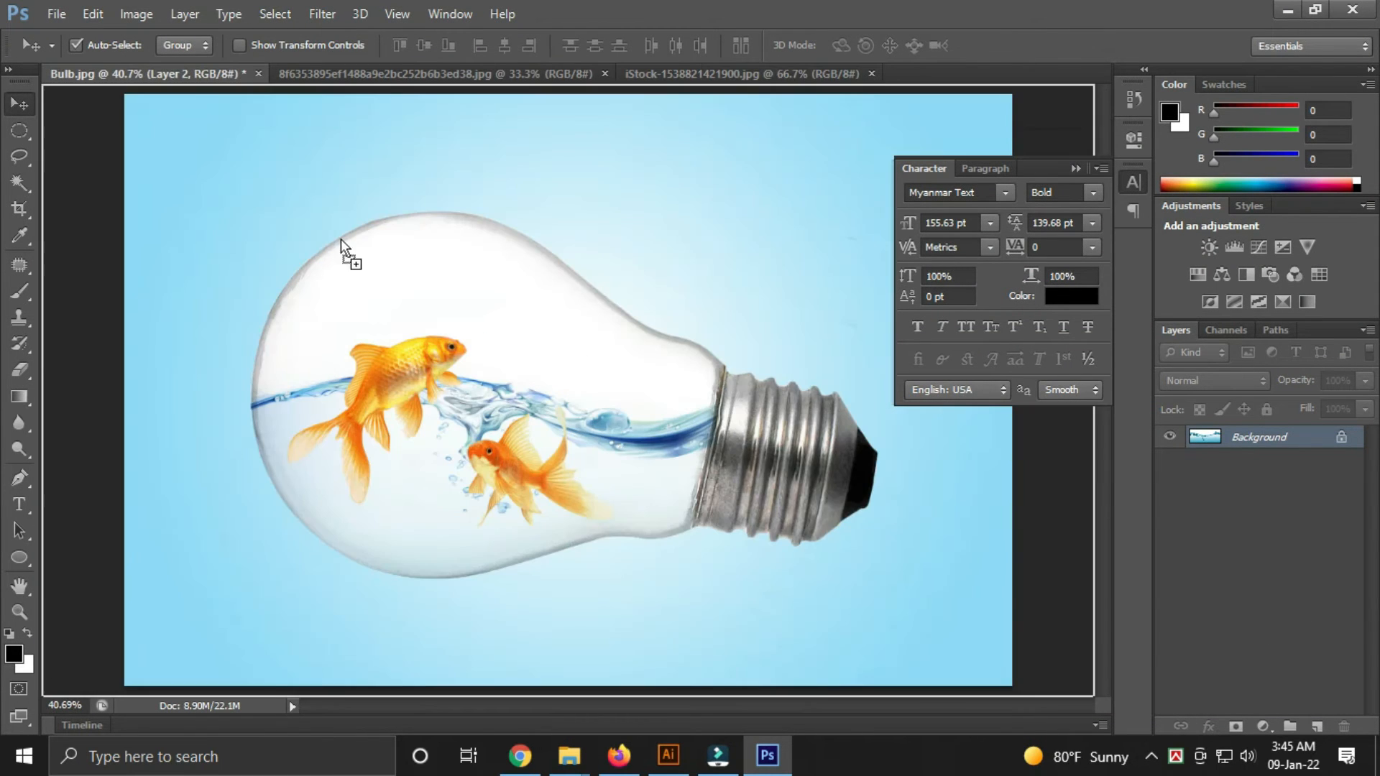
drag(512, 451, 512, 451)
drag(722, 452, 611, 447)
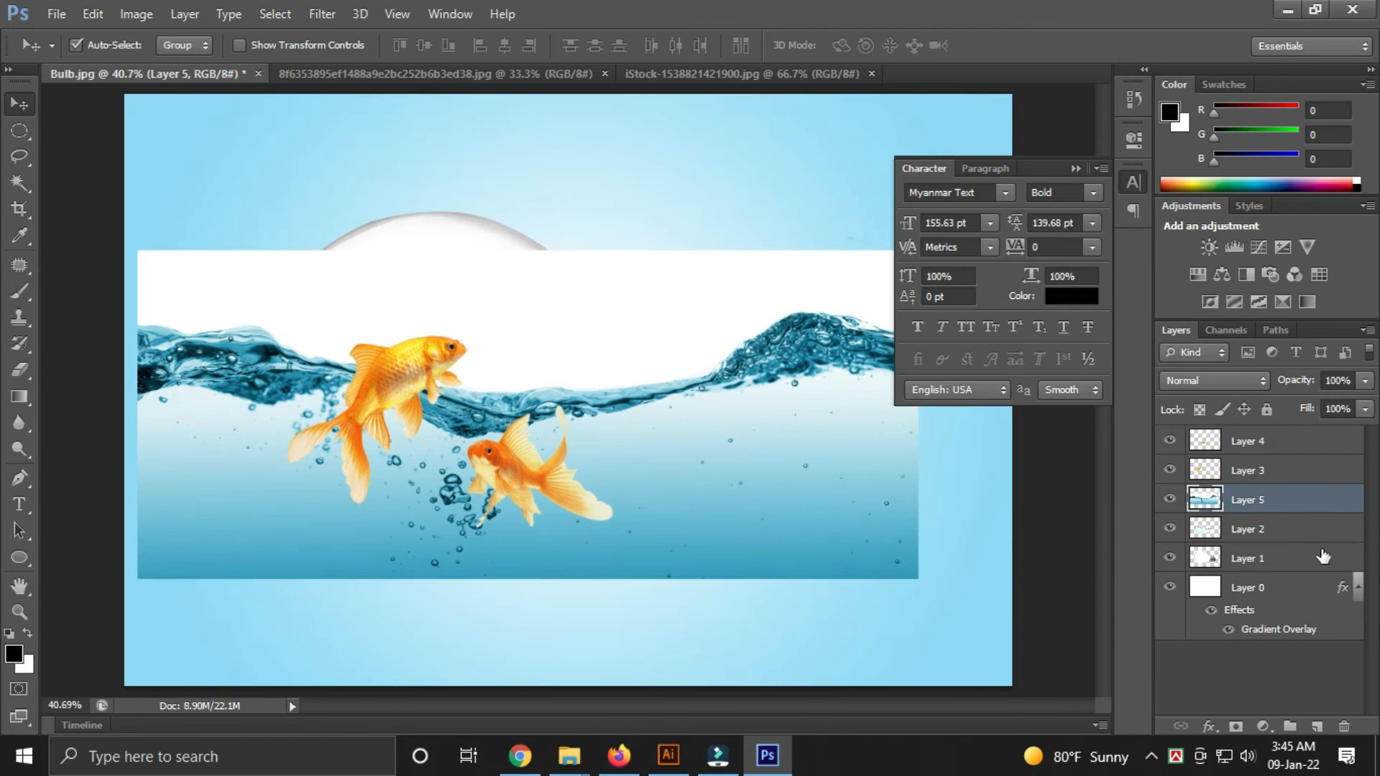
Move Layer 5 to the top of the layer stack and lower its opacity to 55%.
drag(1250, 505, 1248, 431)
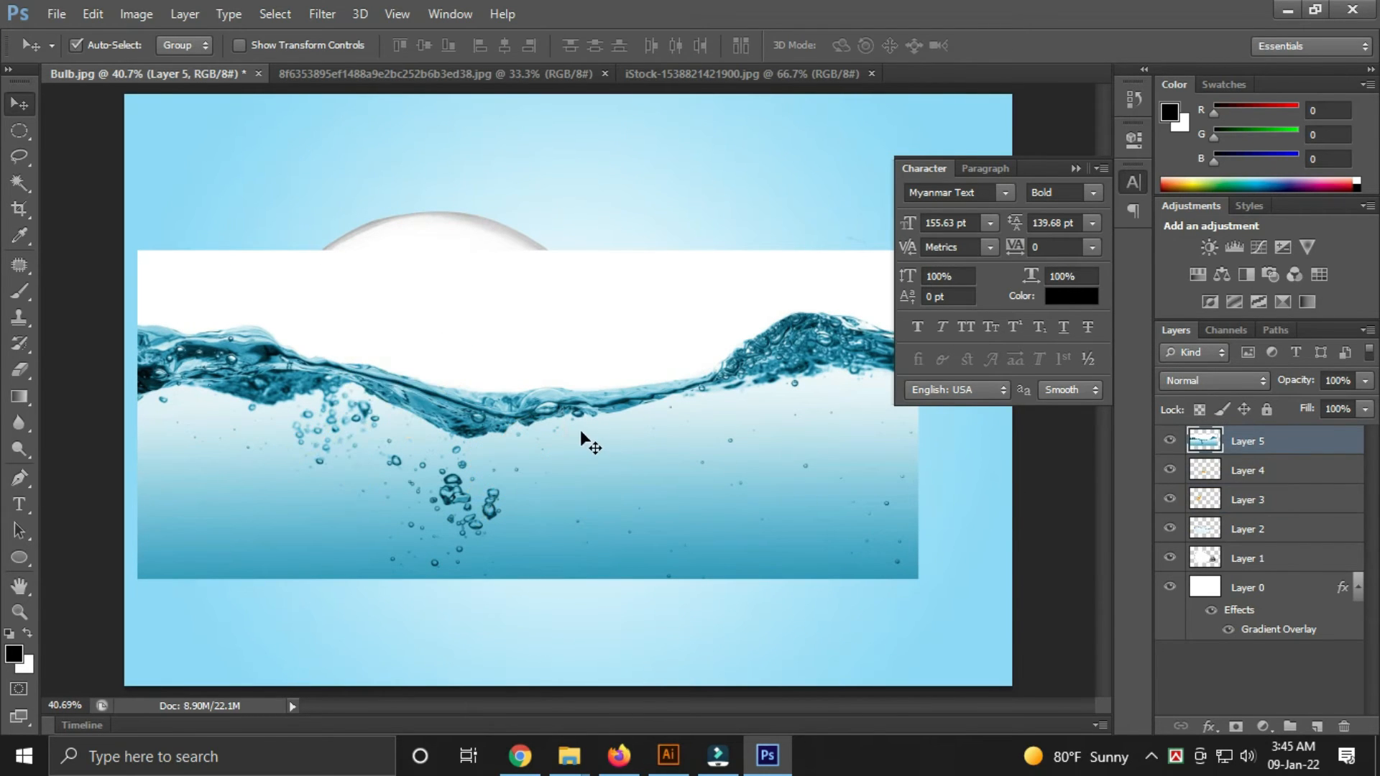
click(1365, 380)
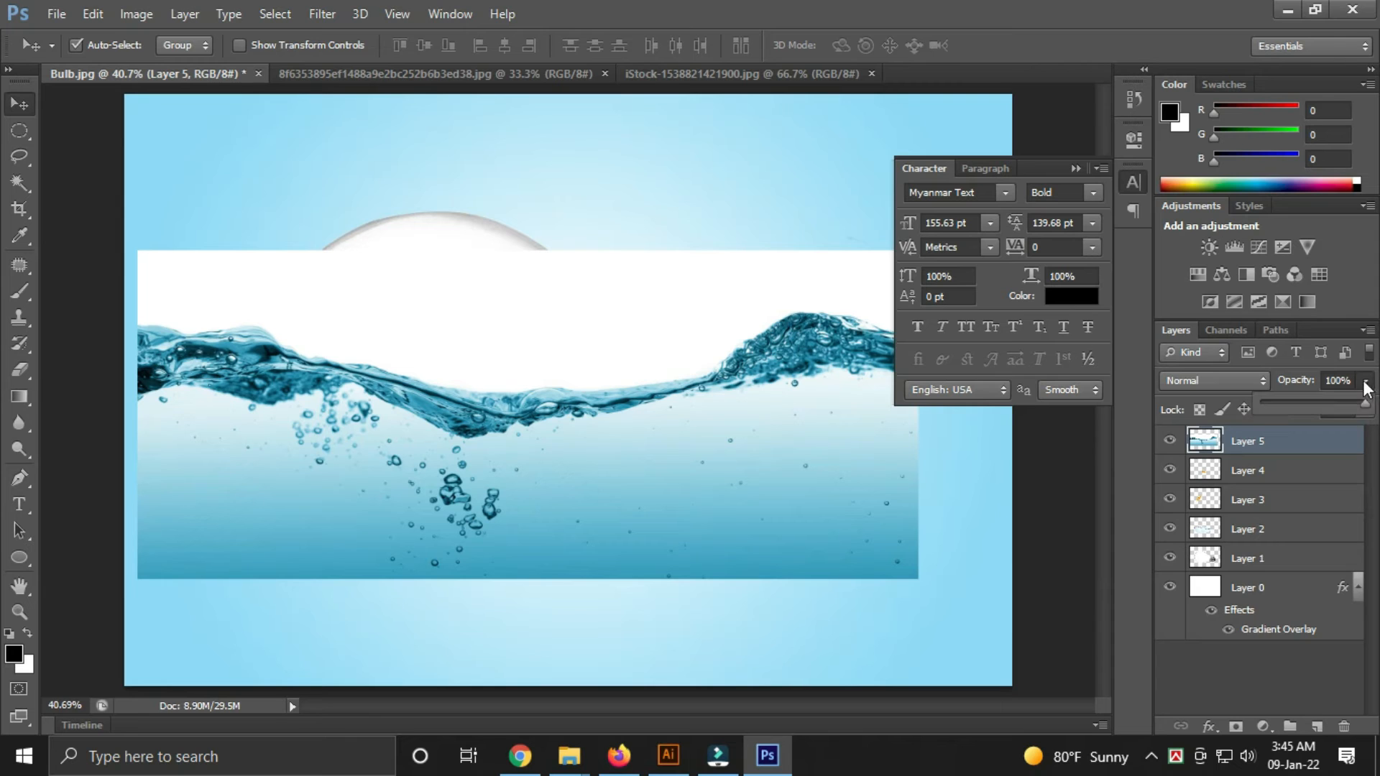
drag(1335, 409, 1320, 404)
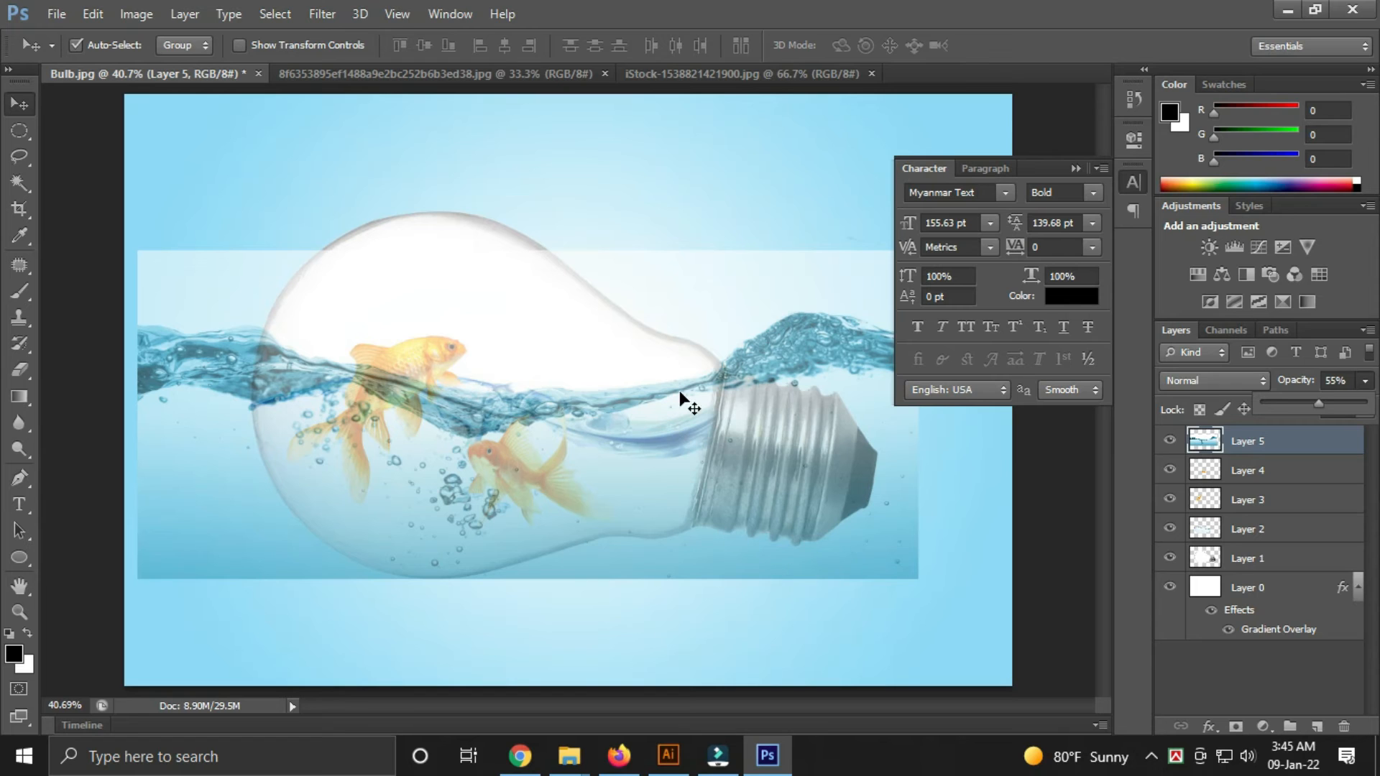
Free-transform the Layer 5 water, narrowing it and stretching it slightly taller, with a slight rotation, to cover the bulb's glass.
key(Tab)
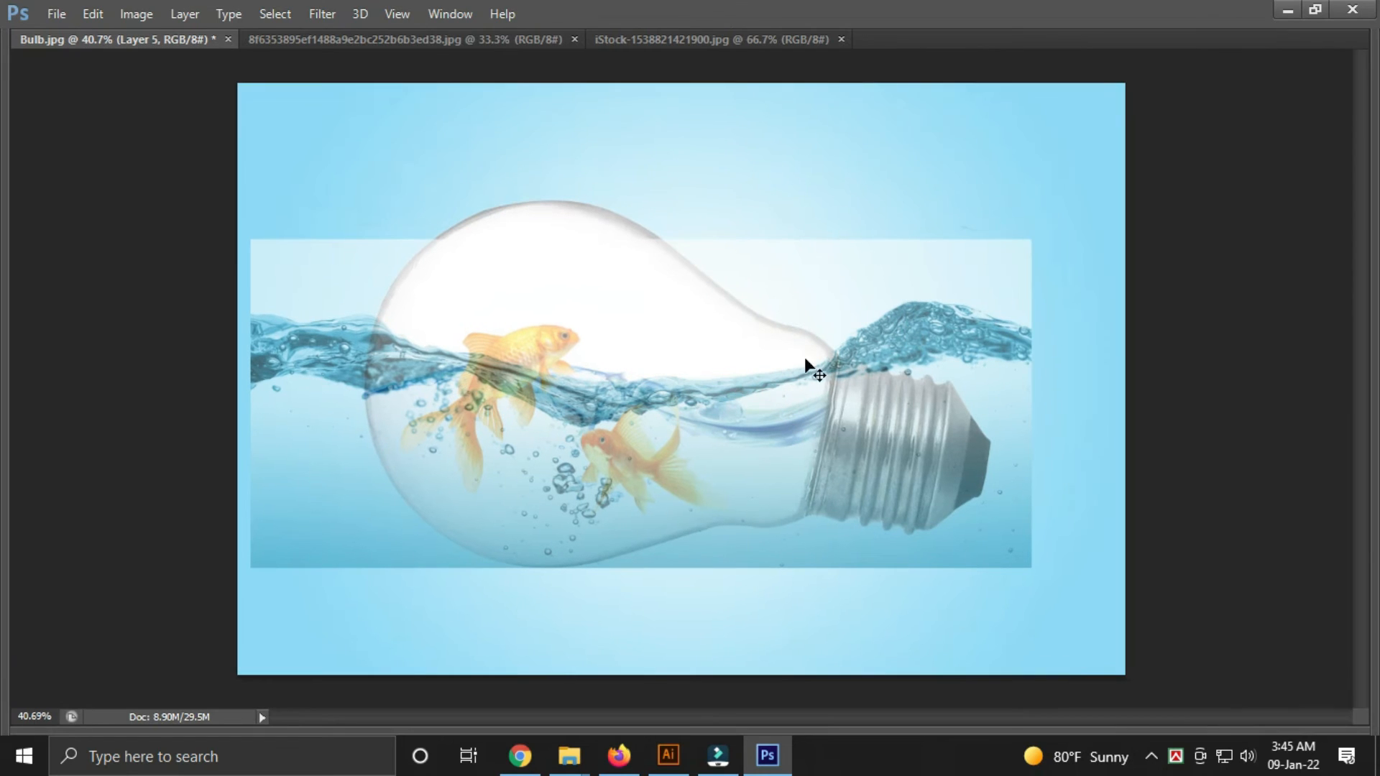
click(92, 15)
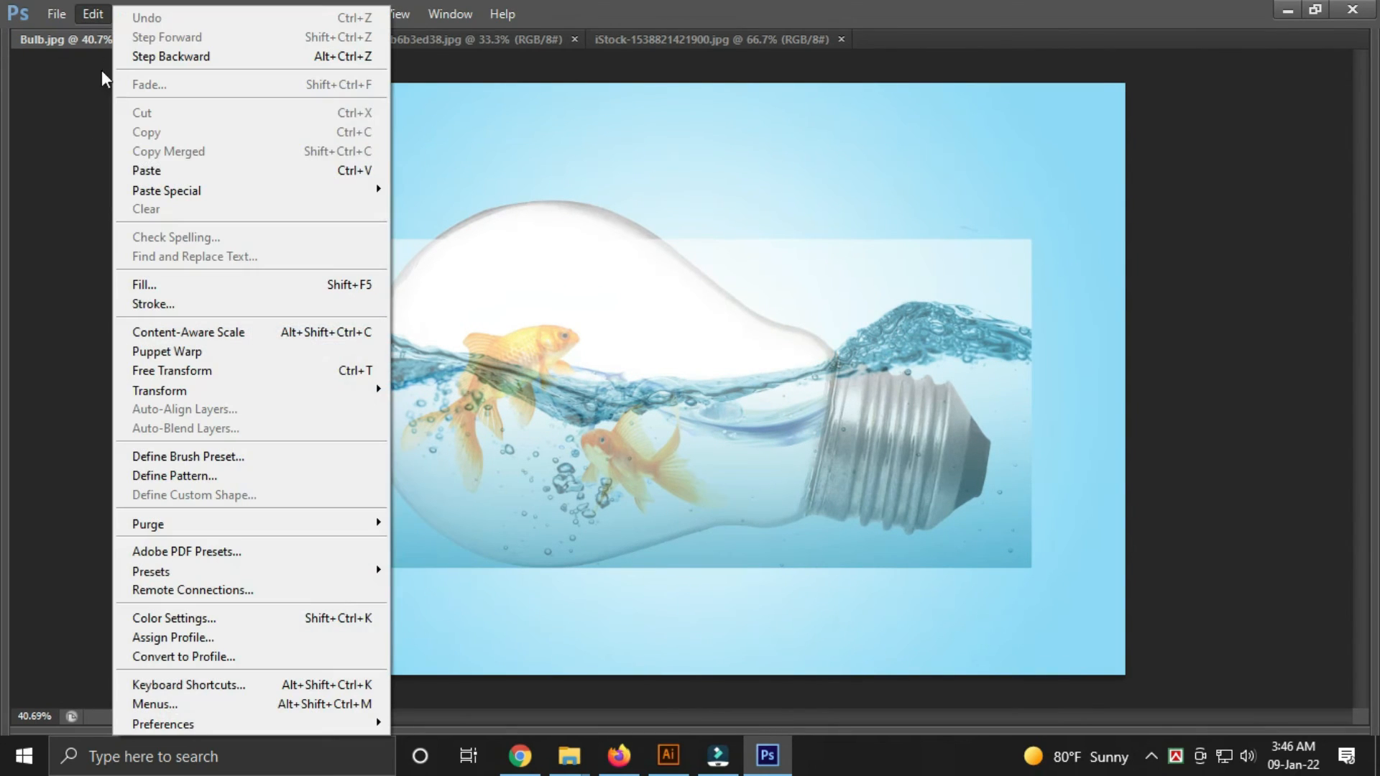
click(187, 369)
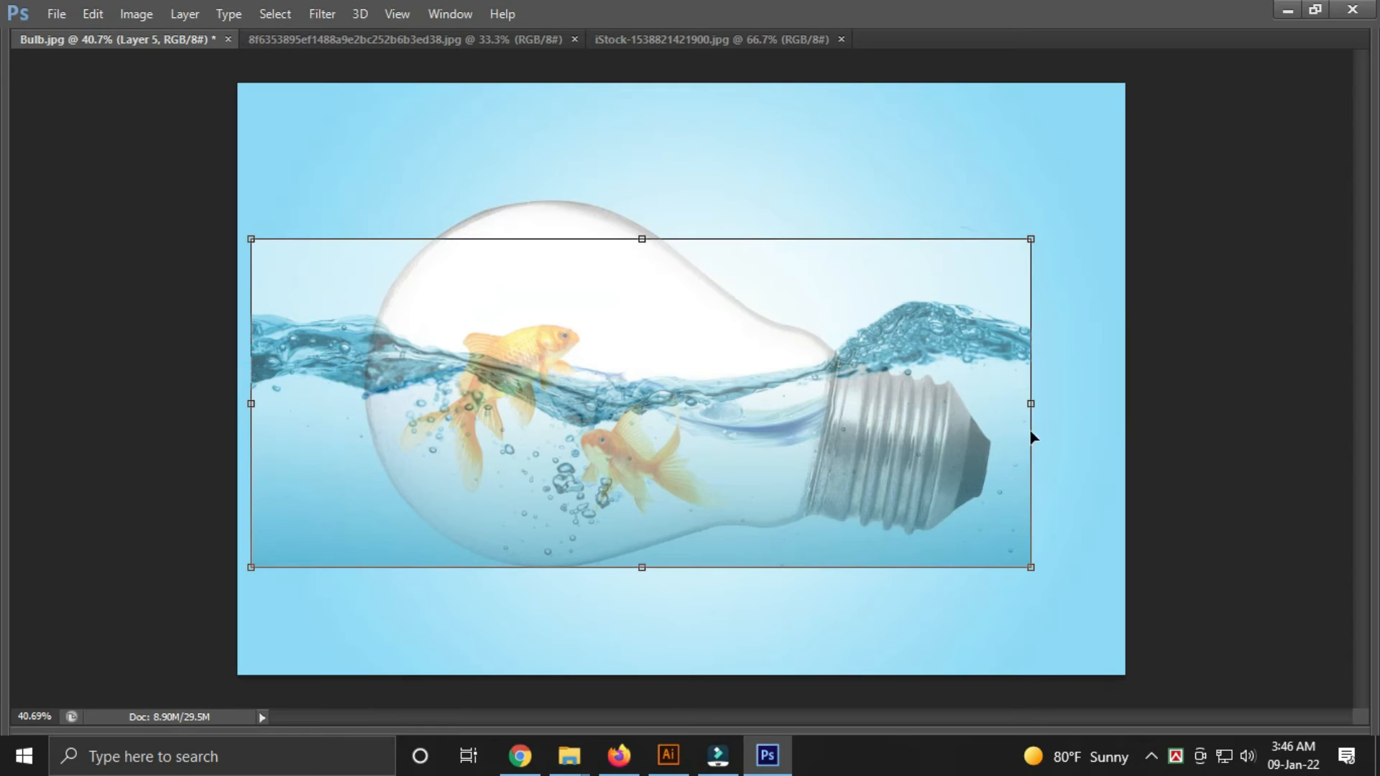
drag(1022, 410, 928, 404)
drag(642, 569, 640, 582)
mouse_move(1006, 503)
mouse_down()
mouse_move(997, 526)
mouse_move(996, 493)
mouse_up()
drag(568, 375, 558, 365)
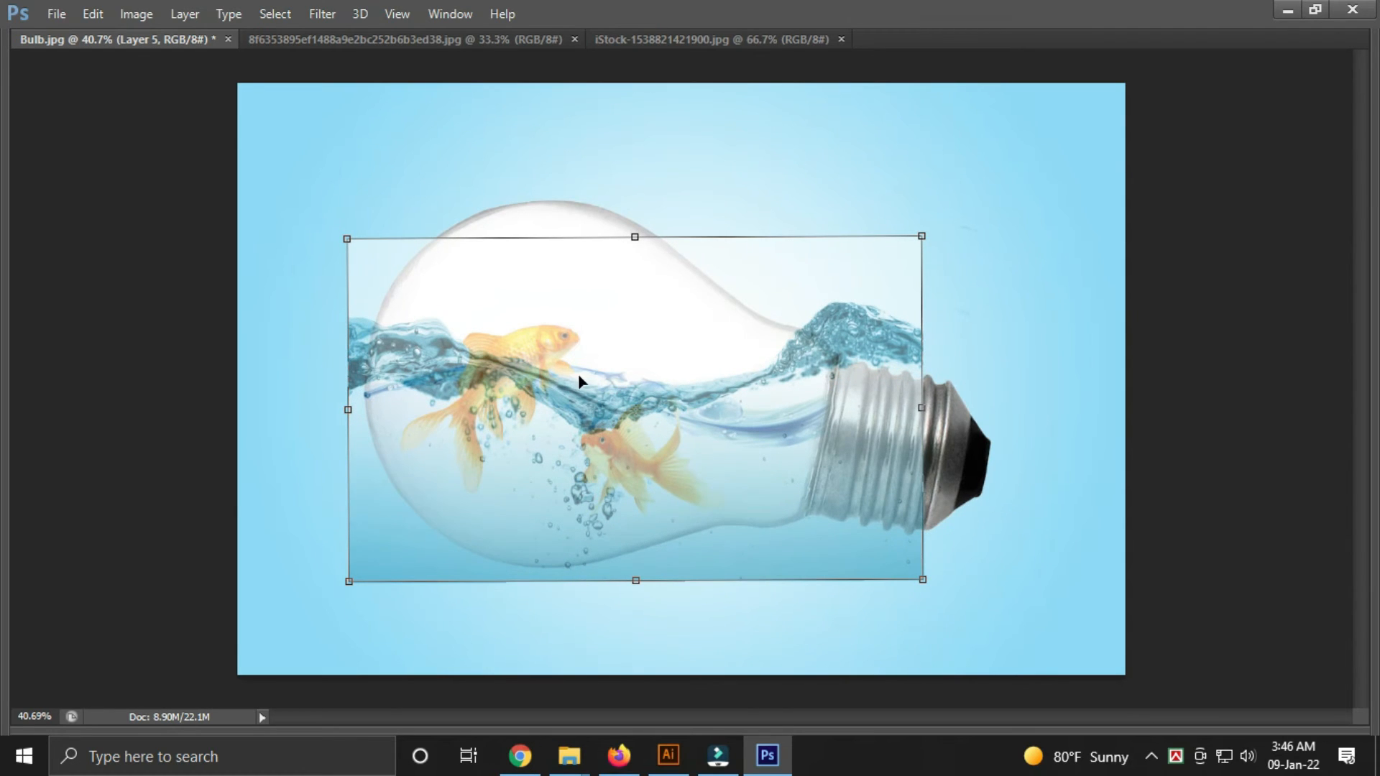
key(shift+Left)
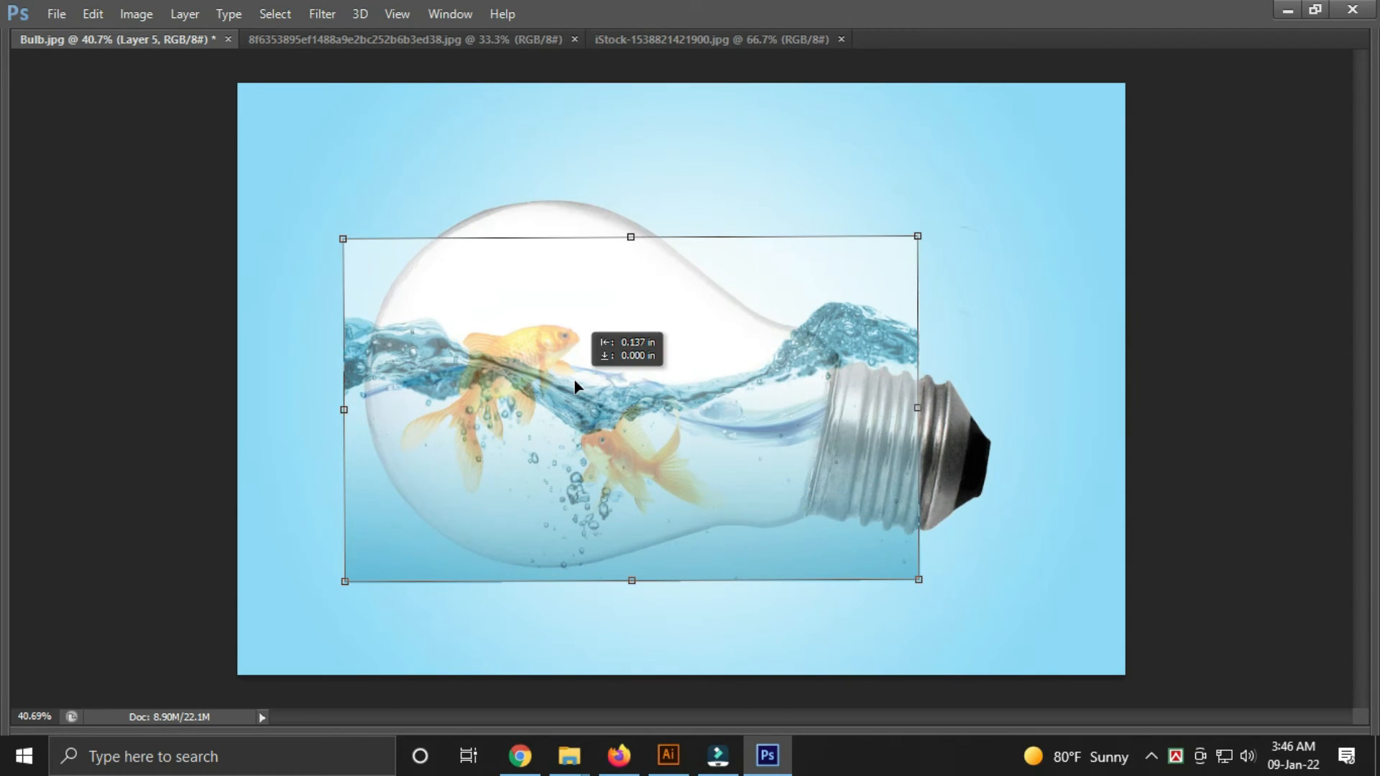
key(Return)
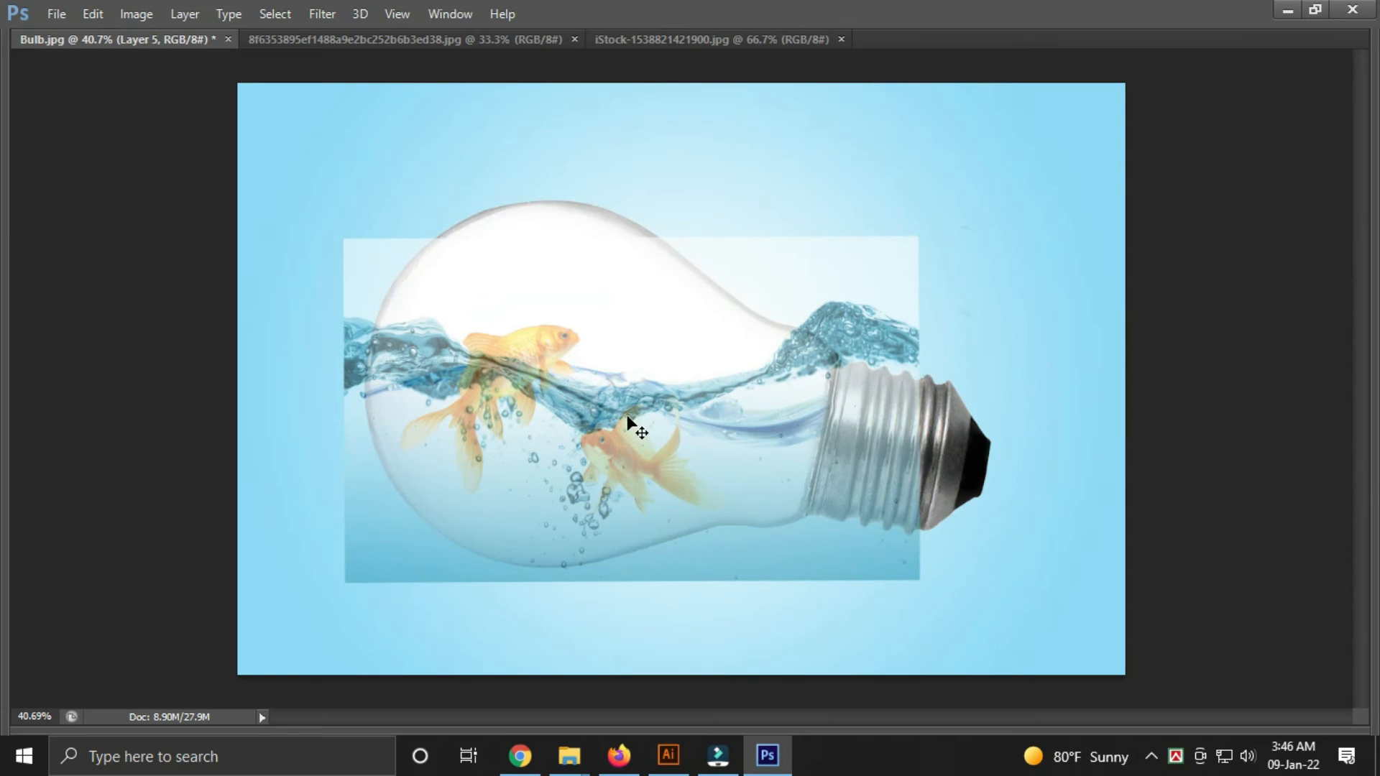
key(Tab)
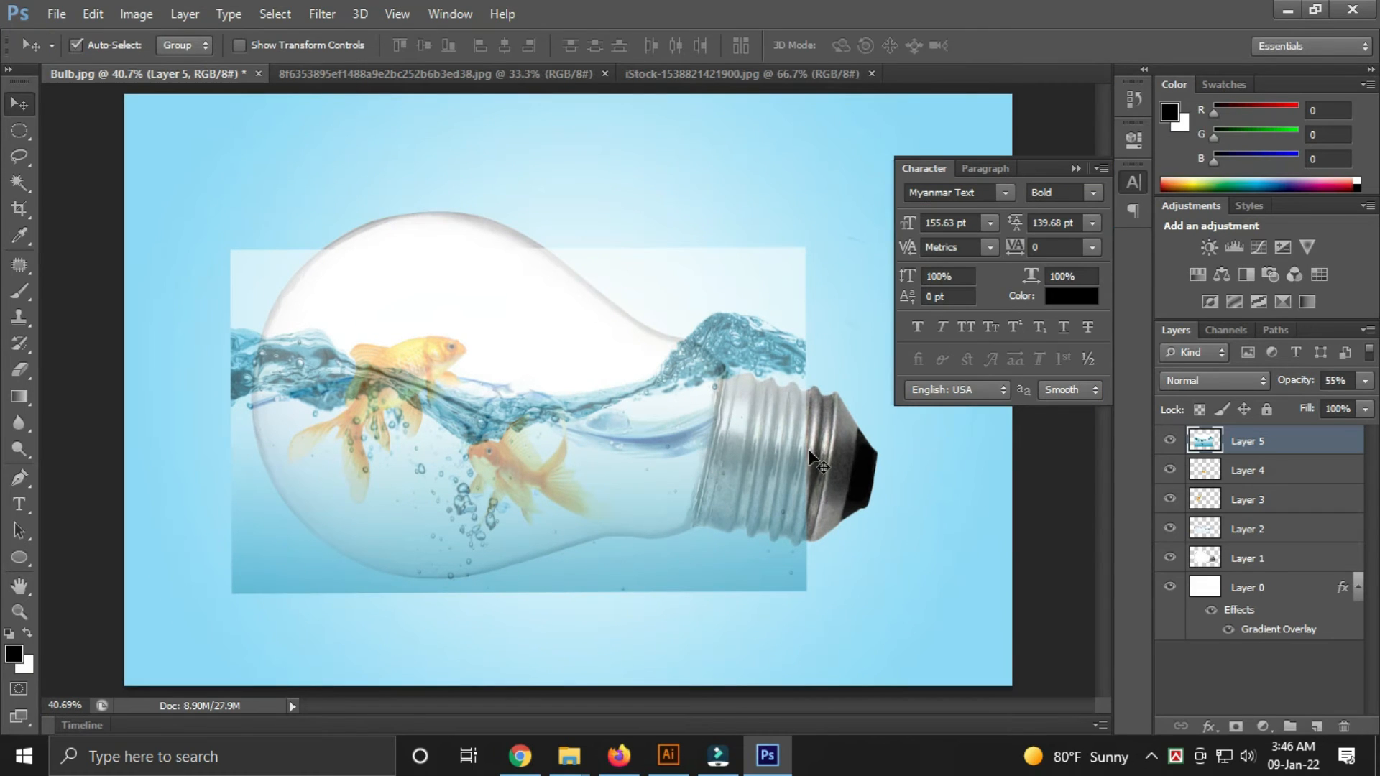
Restore the Layer 5 water to 100% opacity.
click(1365, 382)
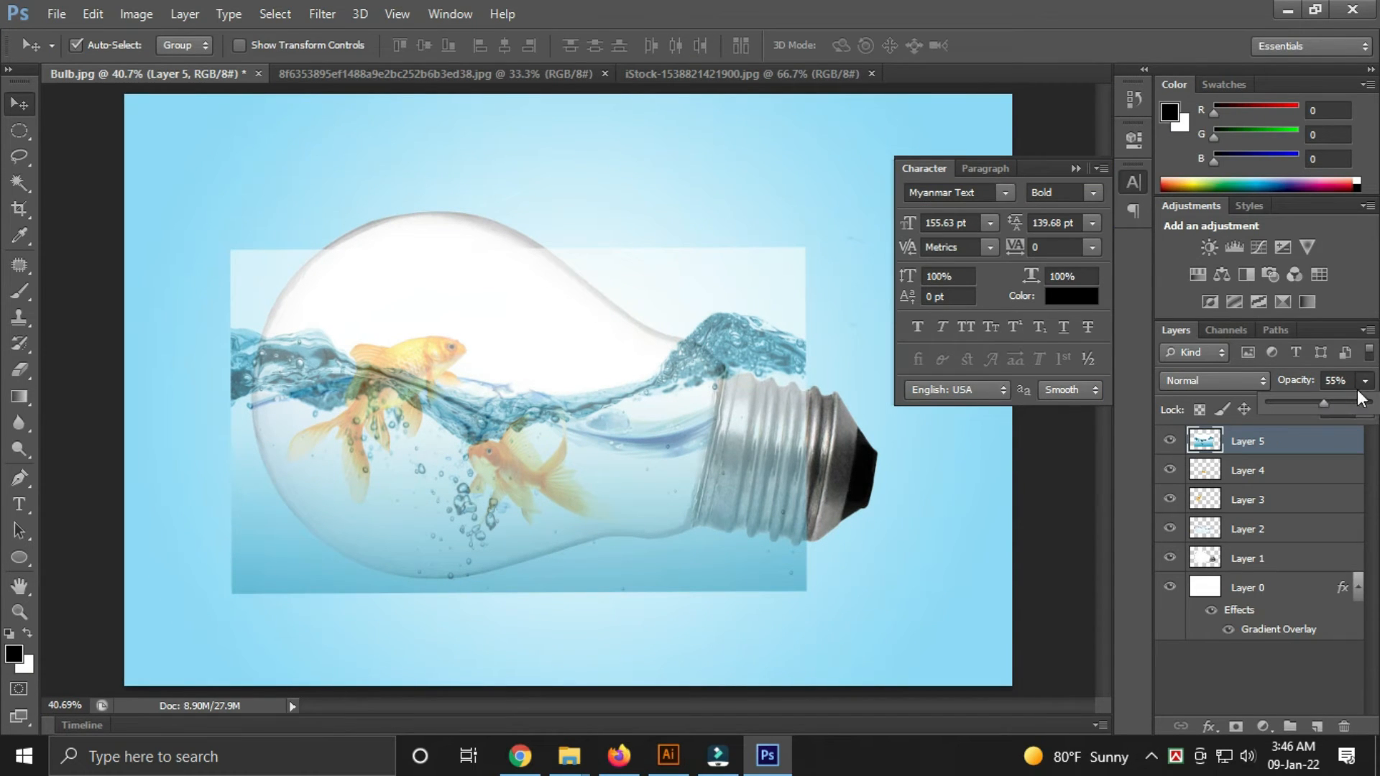
drag(1372, 413, 1377, 413)
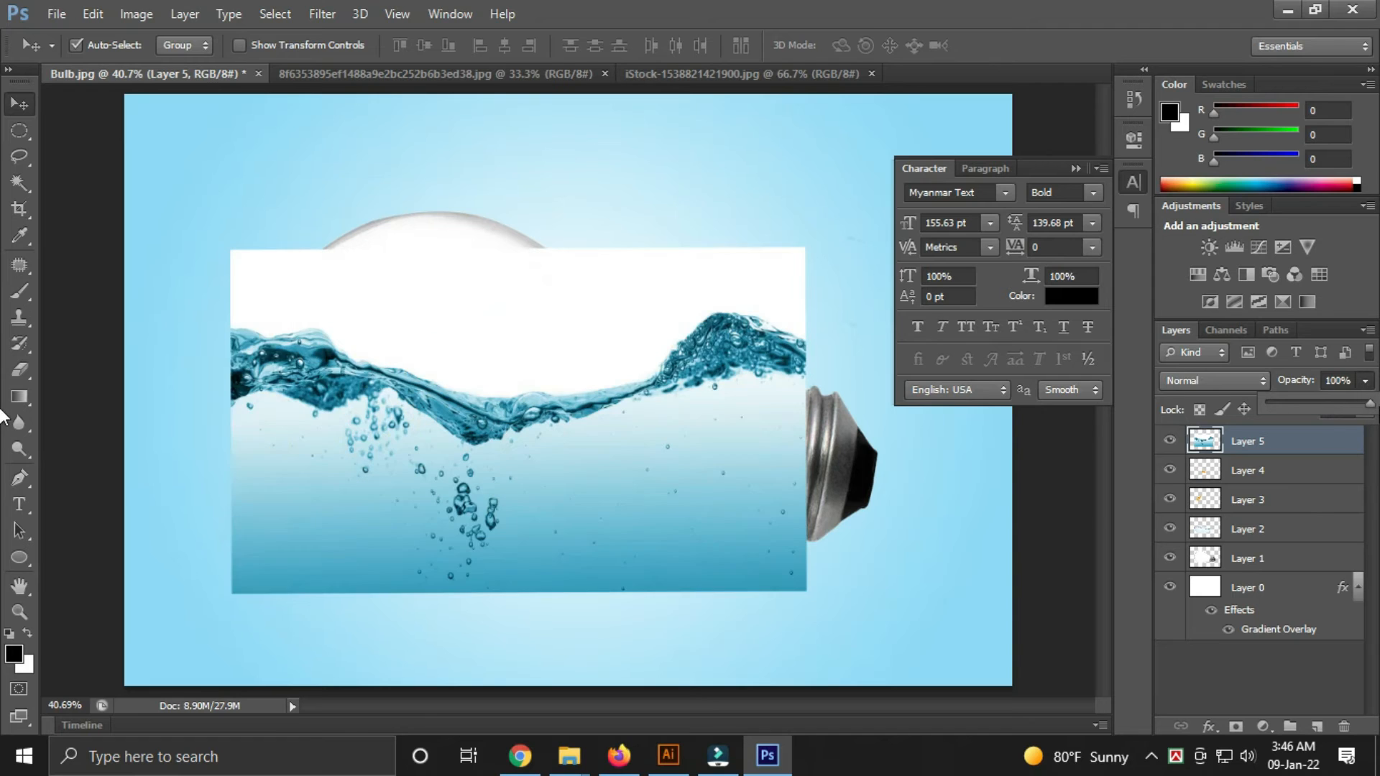
click(541, 342)
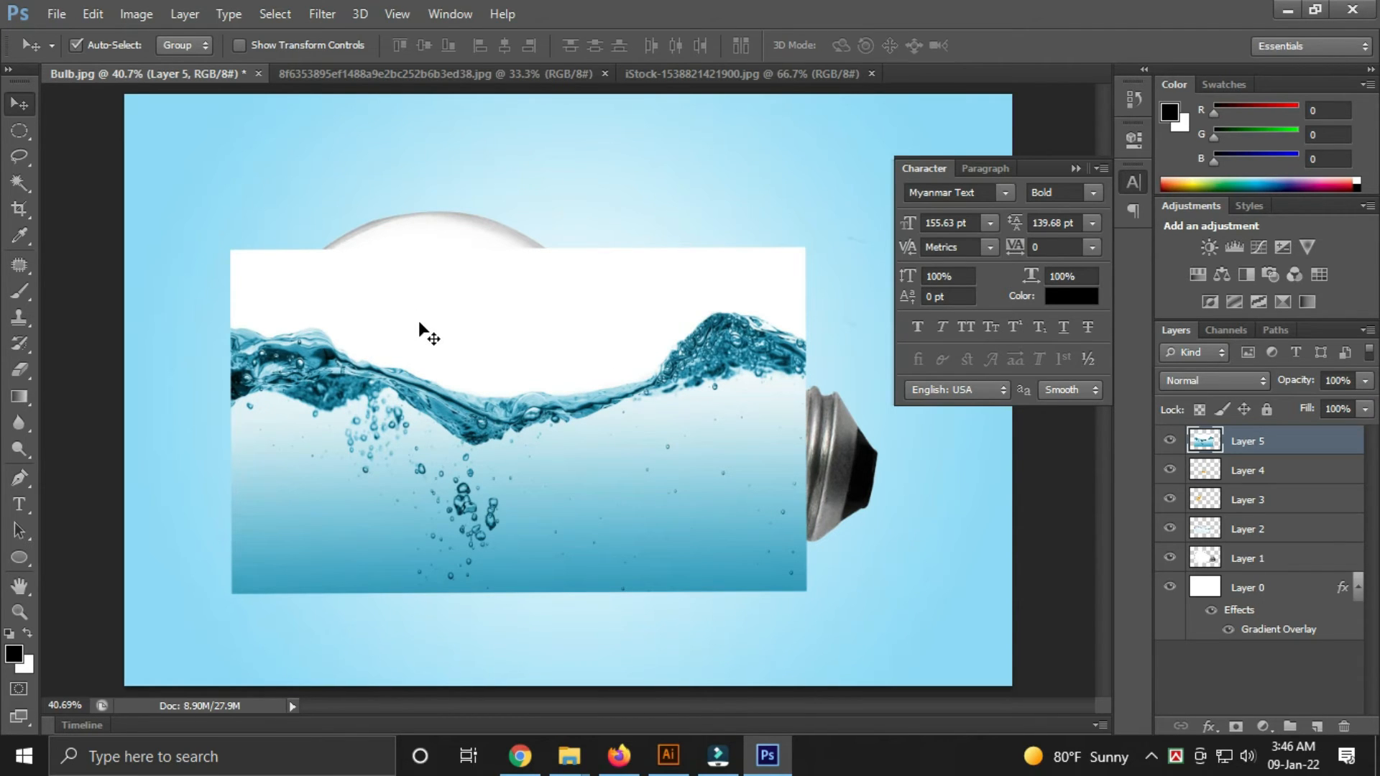
Remove the white area above the waterline on Layer 5 with the Magic Eraser at tolerance 32.
click(19, 368)
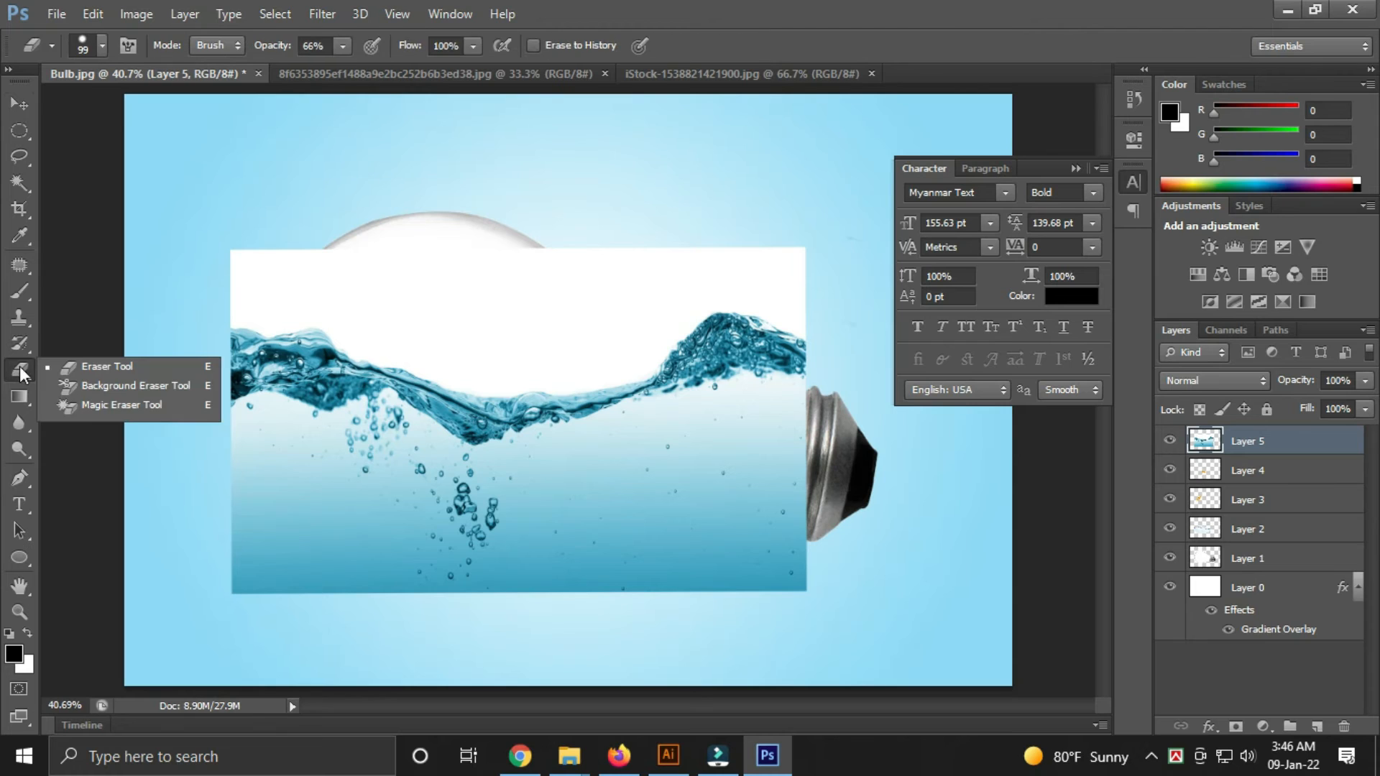
click(89, 405)
click(488, 338)
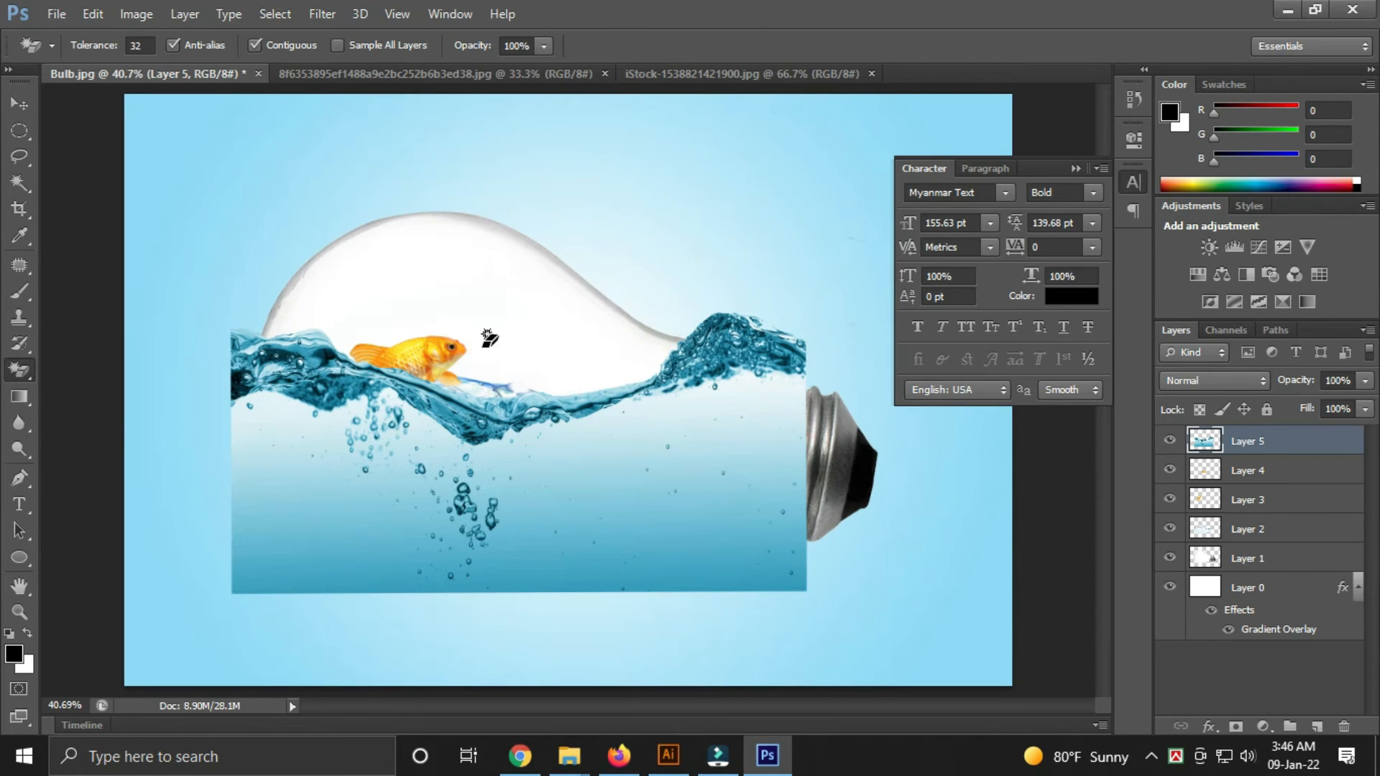
key(v)
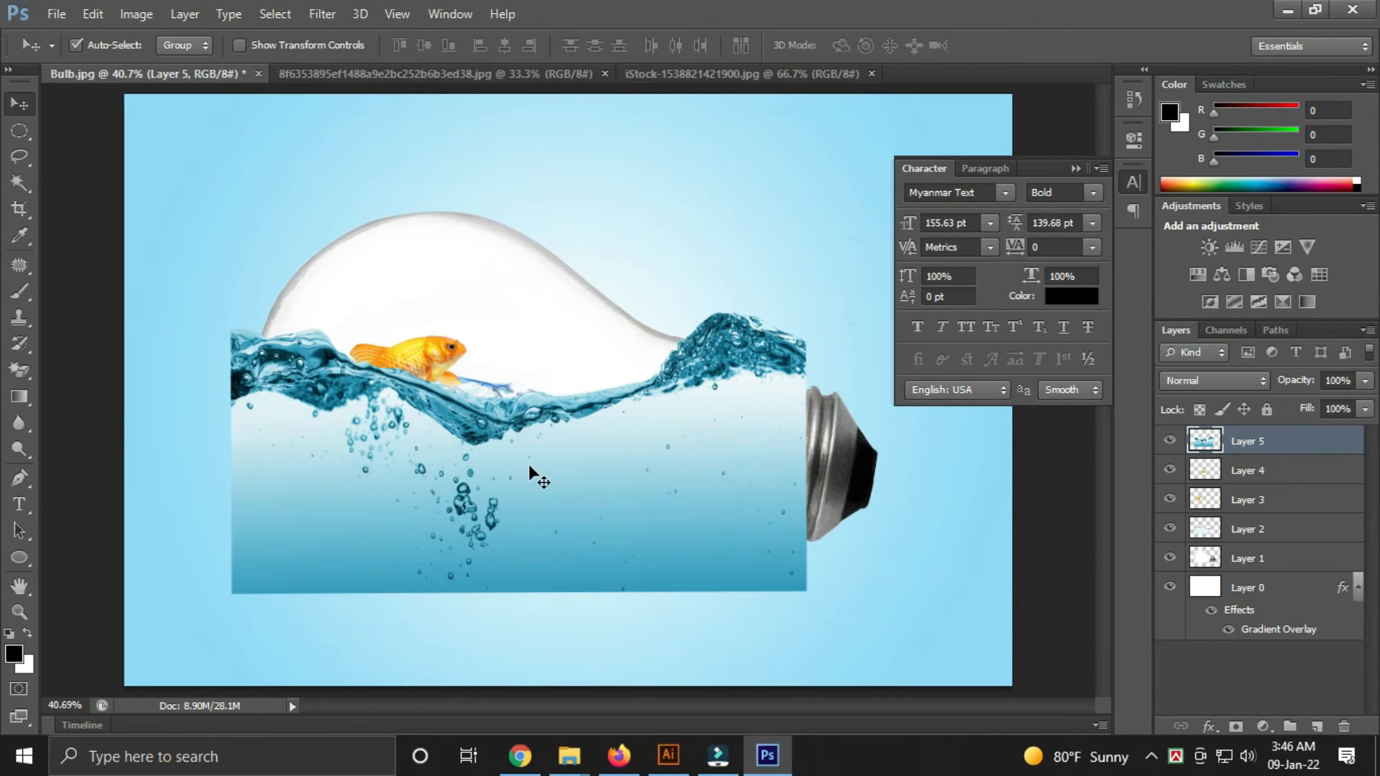
Select the empty area outside the bulb on Layer 1 with the Magic Wand at tolerance 32.
click(519, 274)
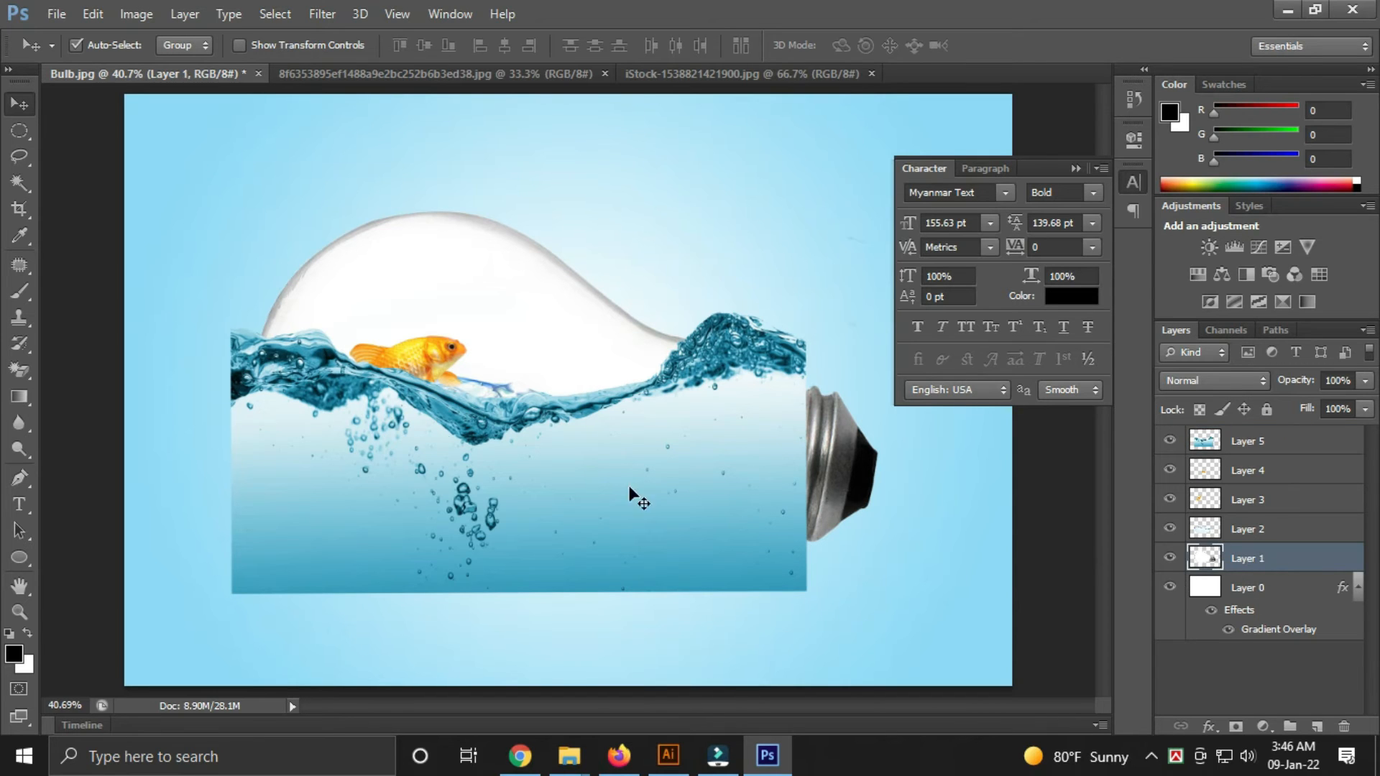
click(20, 182)
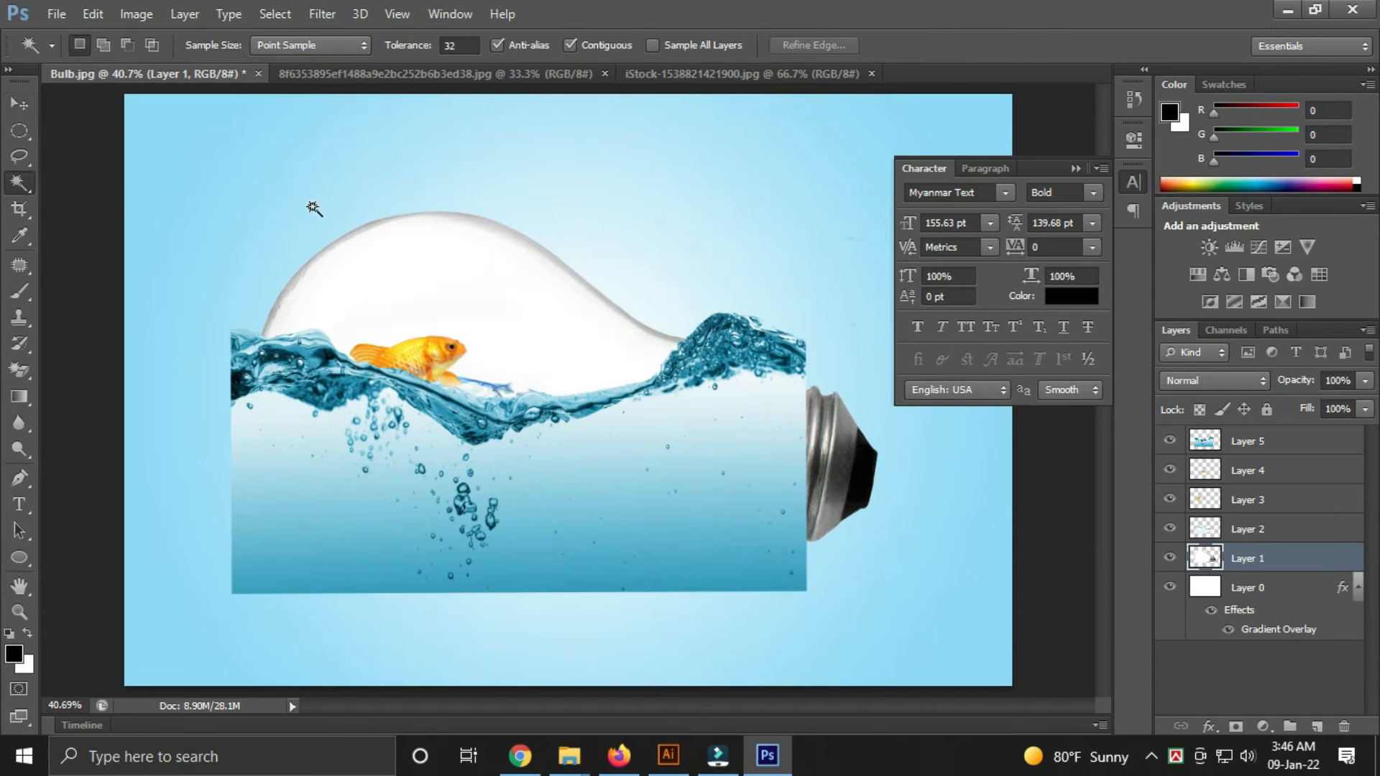
click(400, 185)
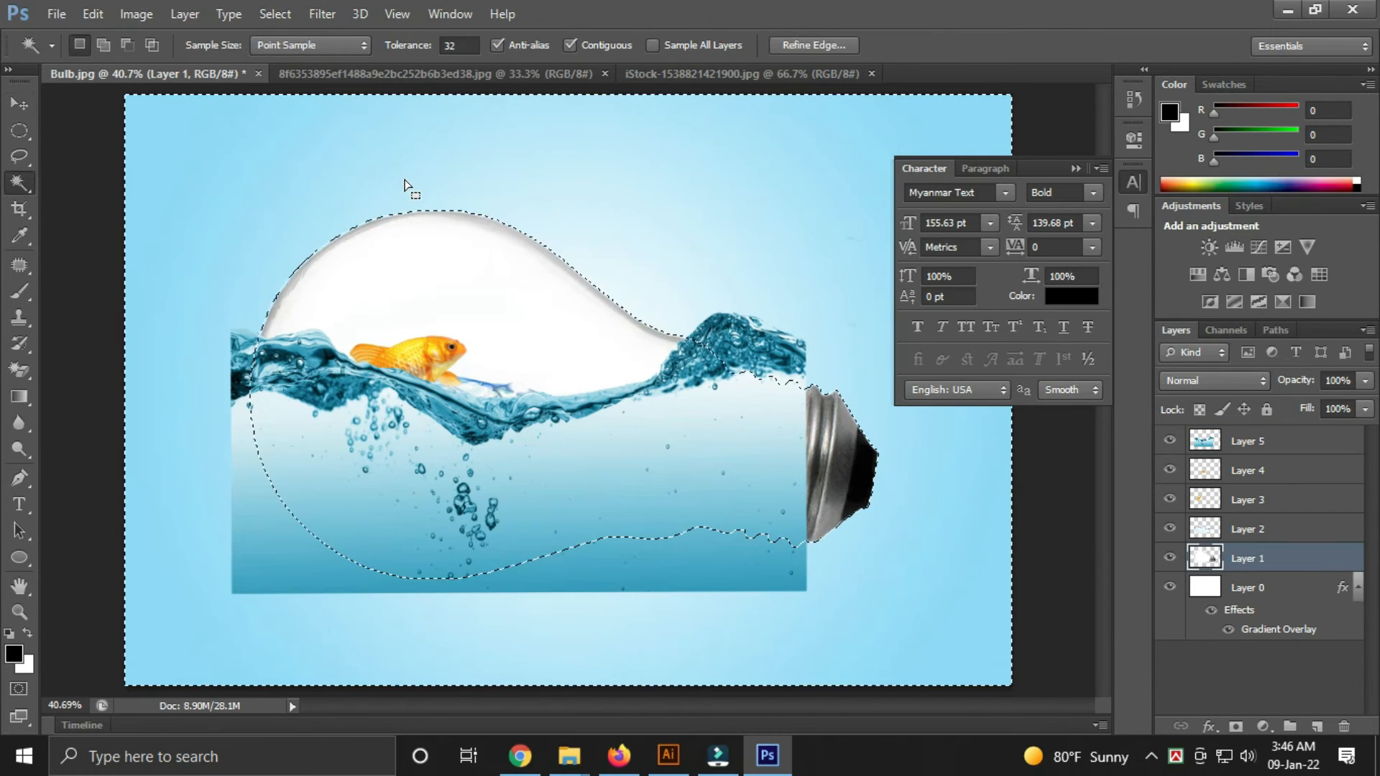
key(v)
Erase the Layer 5 water outside the bulb's outline within the selection, raising the Eraser opacity to 100%, and deselect.
click(676, 476)
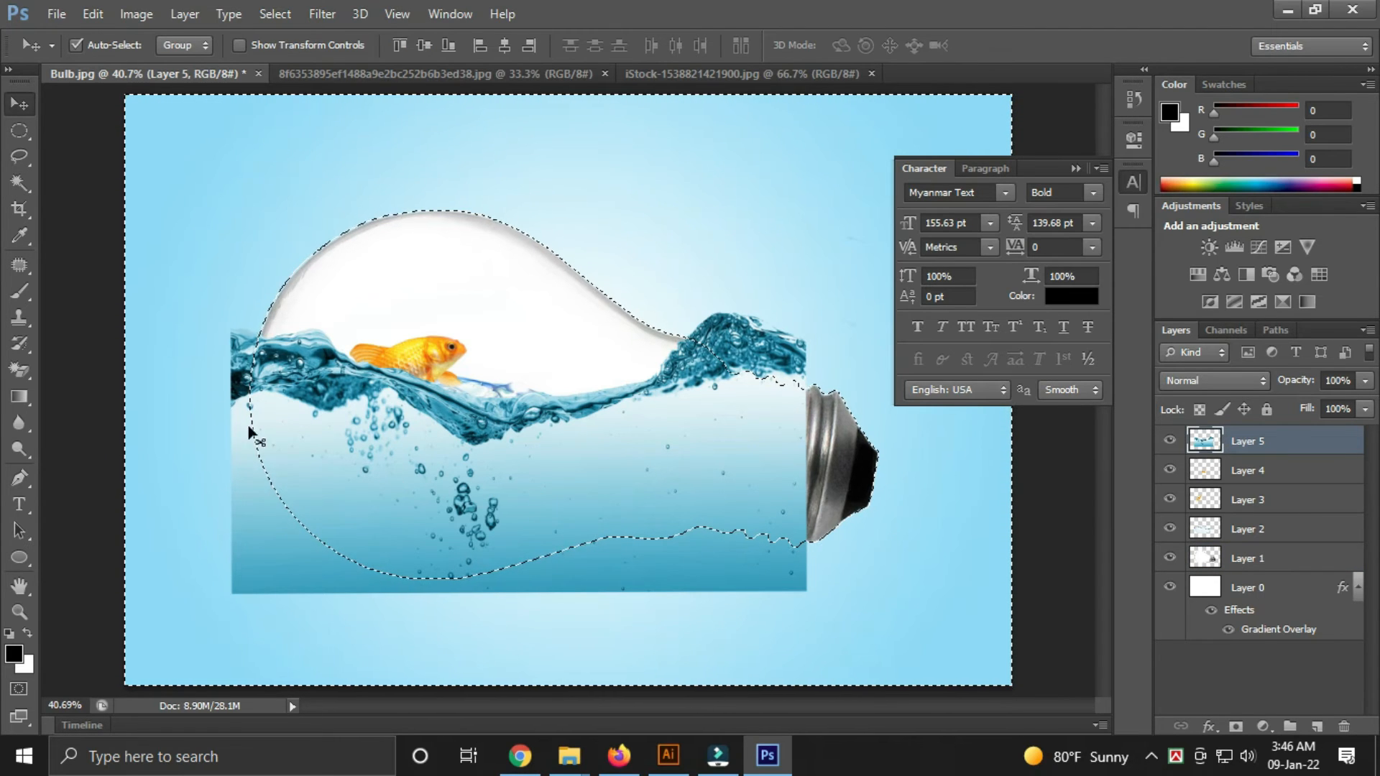
drag(31, 365, 72, 364)
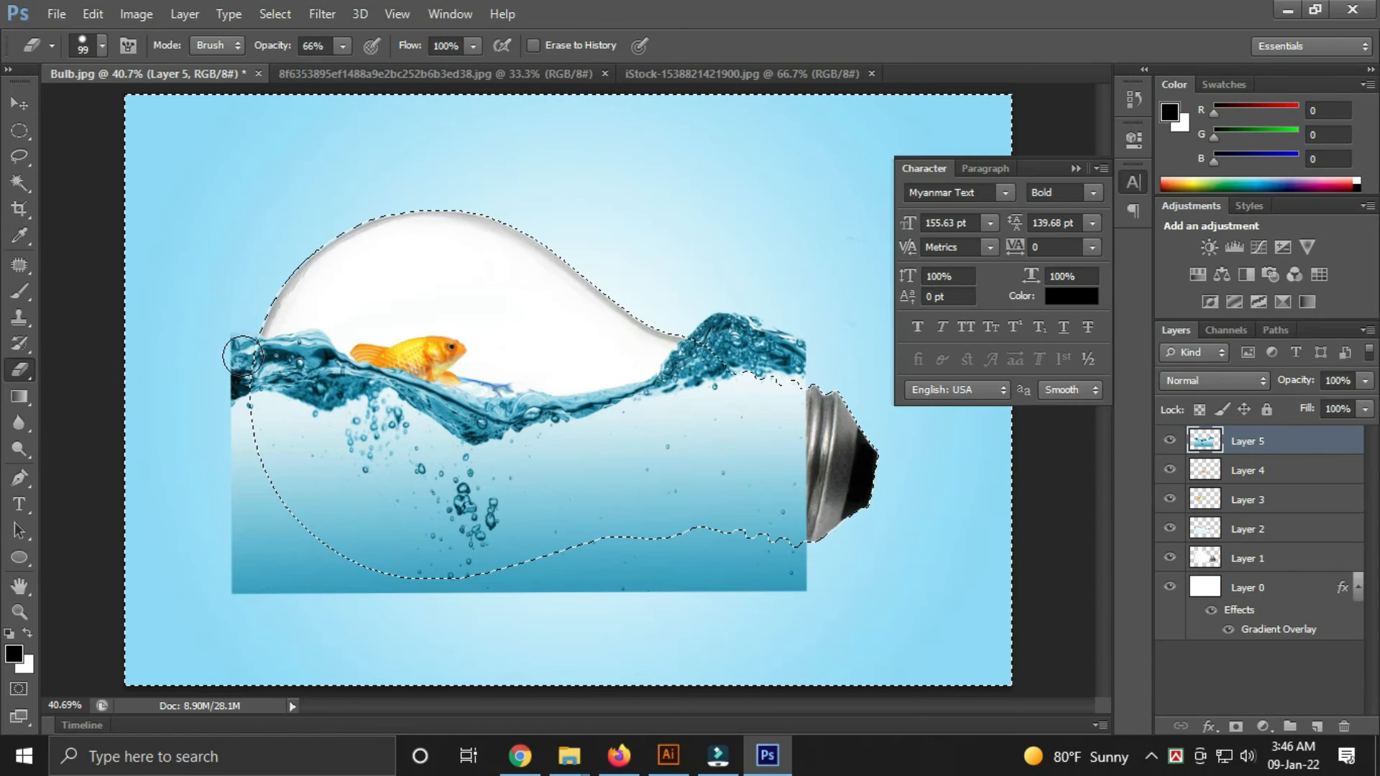
drag(242, 355, 246, 487)
click(343, 45)
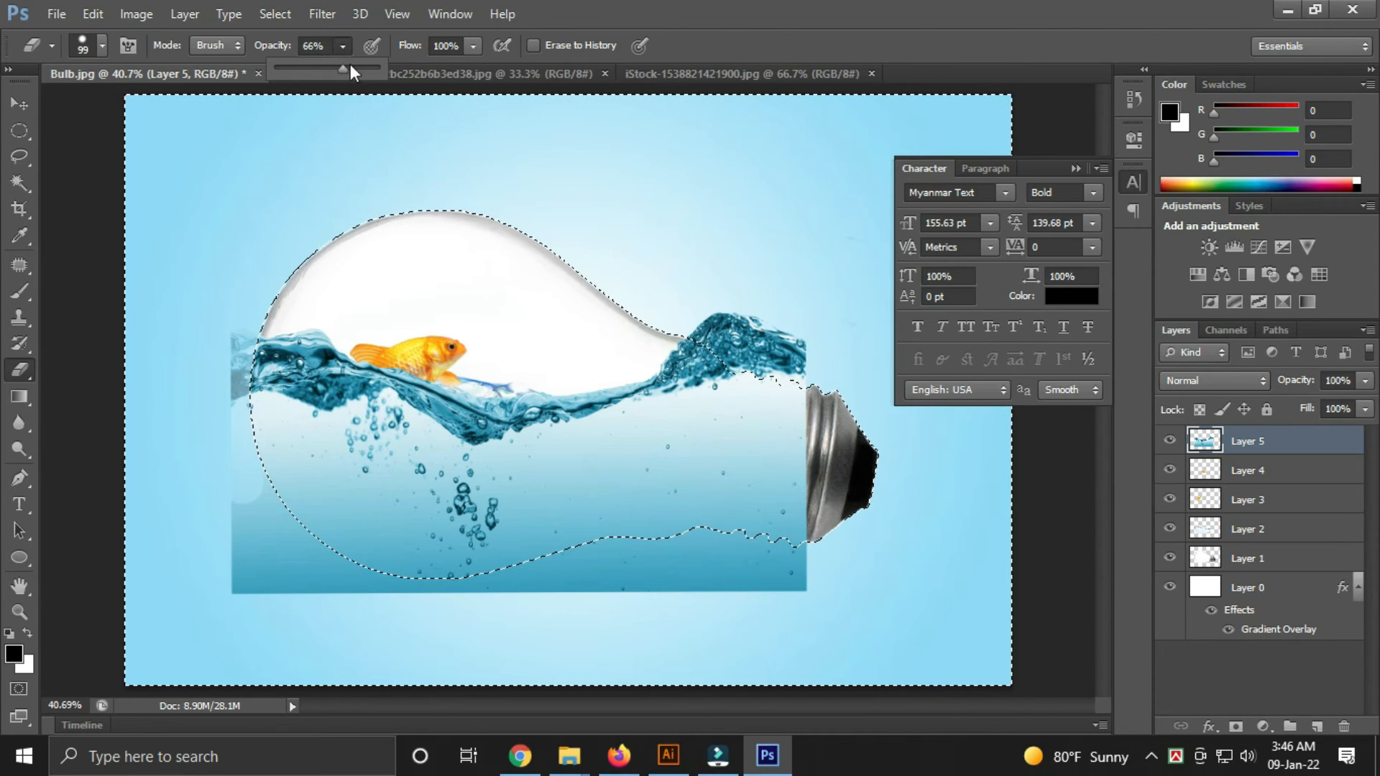
drag(243, 348, 241, 430)
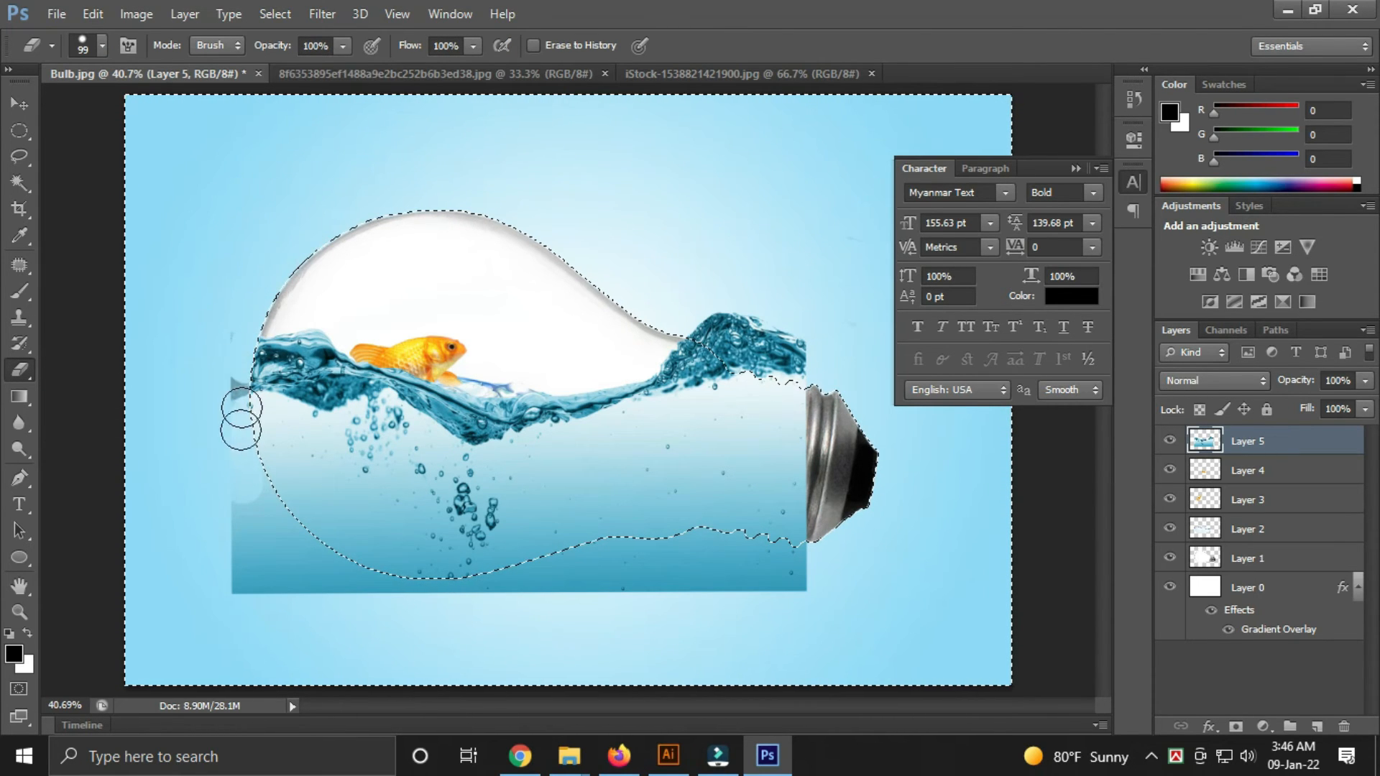
mouse_move(329, 570)
mouse_down()
mouse_move(322, 590)
mouse_move(288, 563)
mouse_move(280, 519)
mouse_up()
mouse_move(403, 582)
mouse_down()
mouse_move(550, 591)
mouse_move(214, 575)
mouse_move(223, 540)
mouse_move(257, 580)
mouse_move(279, 575)
mouse_move(243, 542)
mouse_move(413, 604)
mouse_move(488, 603)
mouse_move(468, 585)
mouse_move(604, 540)
mouse_move(697, 532)
mouse_move(801, 539)
mouse_move(842, 572)
mouse_move(577, 586)
mouse_move(727, 576)
mouse_move(571, 575)
mouse_move(844, 573)
mouse_move(709, 591)
mouse_move(815, 589)
mouse_move(554, 574)
mouse_move(798, 549)
mouse_move(837, 567)
mouse_move(559, 560)
mouse_up()
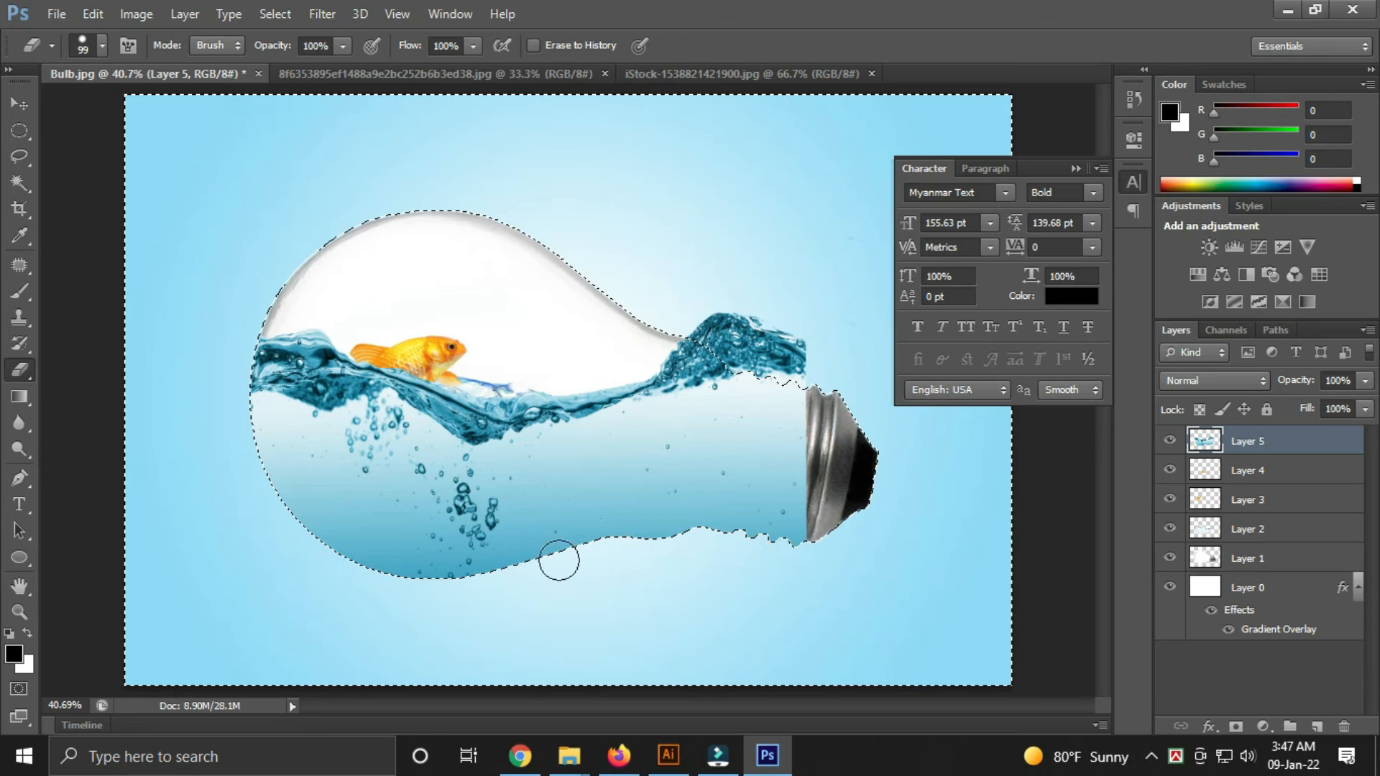
mouse_move(690, 326)
mouse_down()
mouse_move(723, 359)
mouse_move(856, 385)
mouse_move(731, 317)
mouse_move(831, 329)
mouse_up()
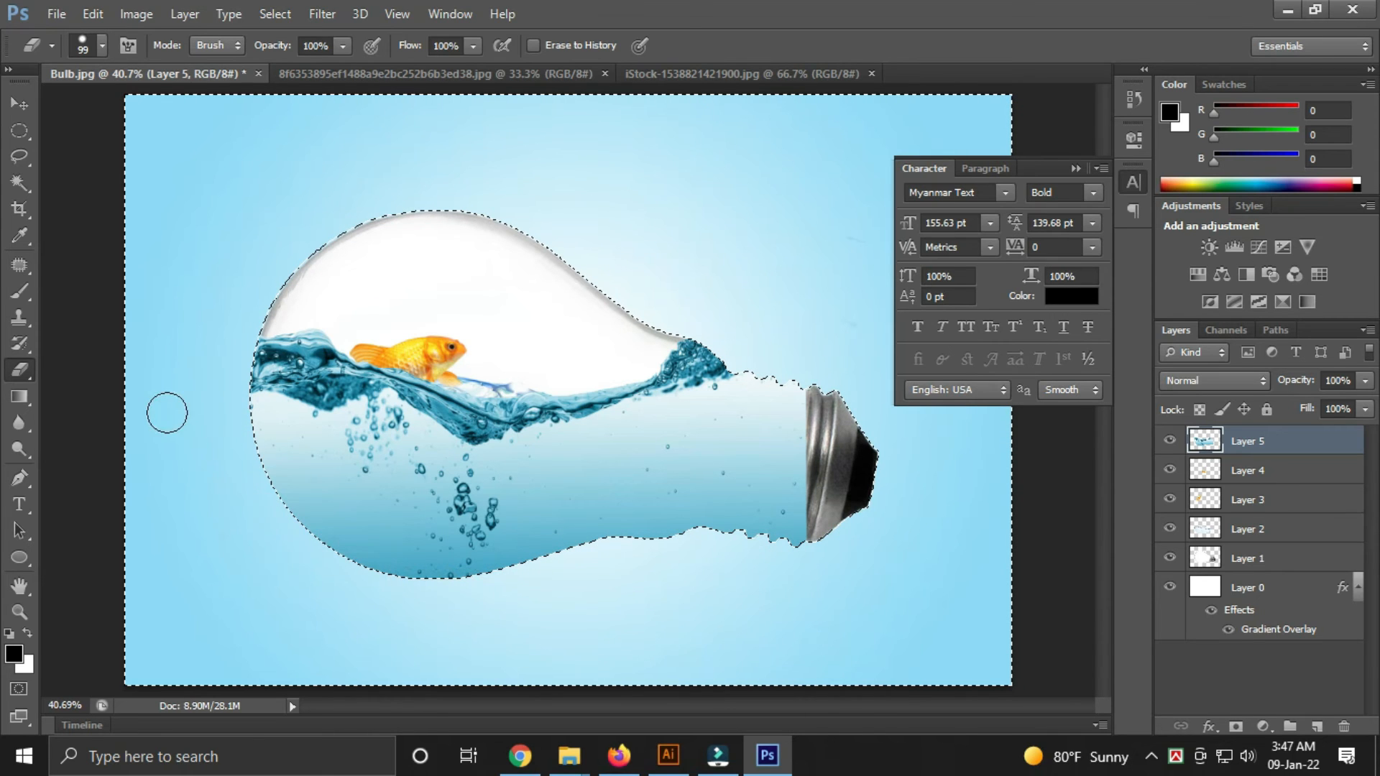
key(ctrl+d)
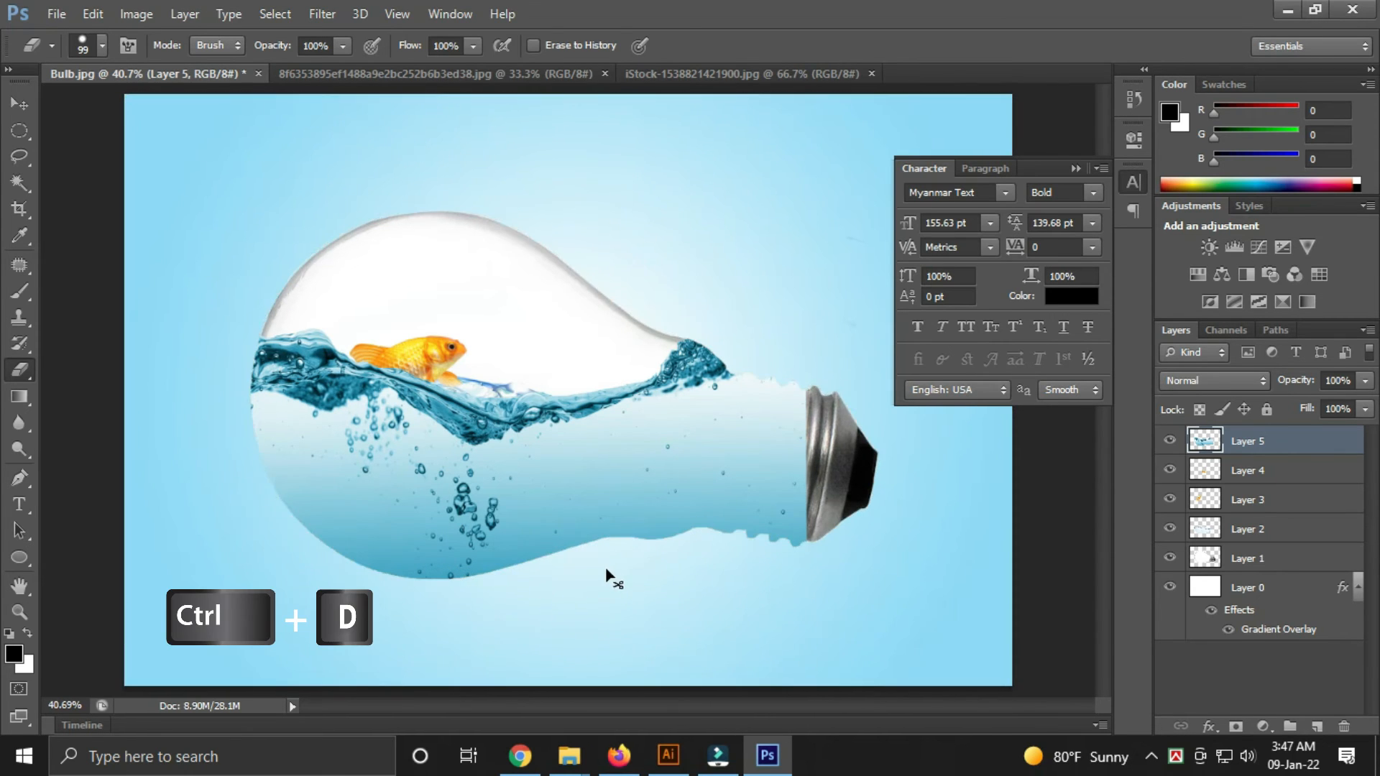
Lower Layer 5 to 70% opacity and erase the water covering the bulb's metal screw base.
key(v)
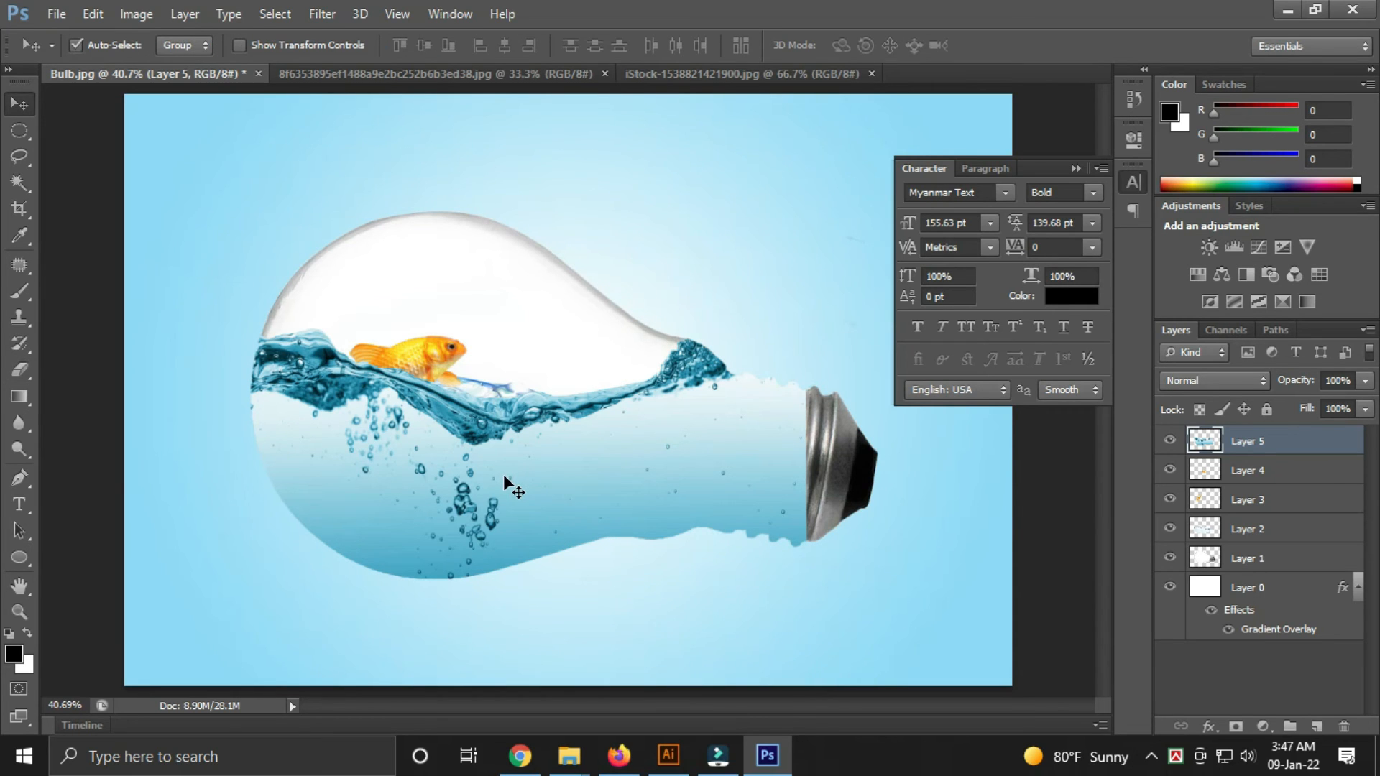
click(1366, 382)
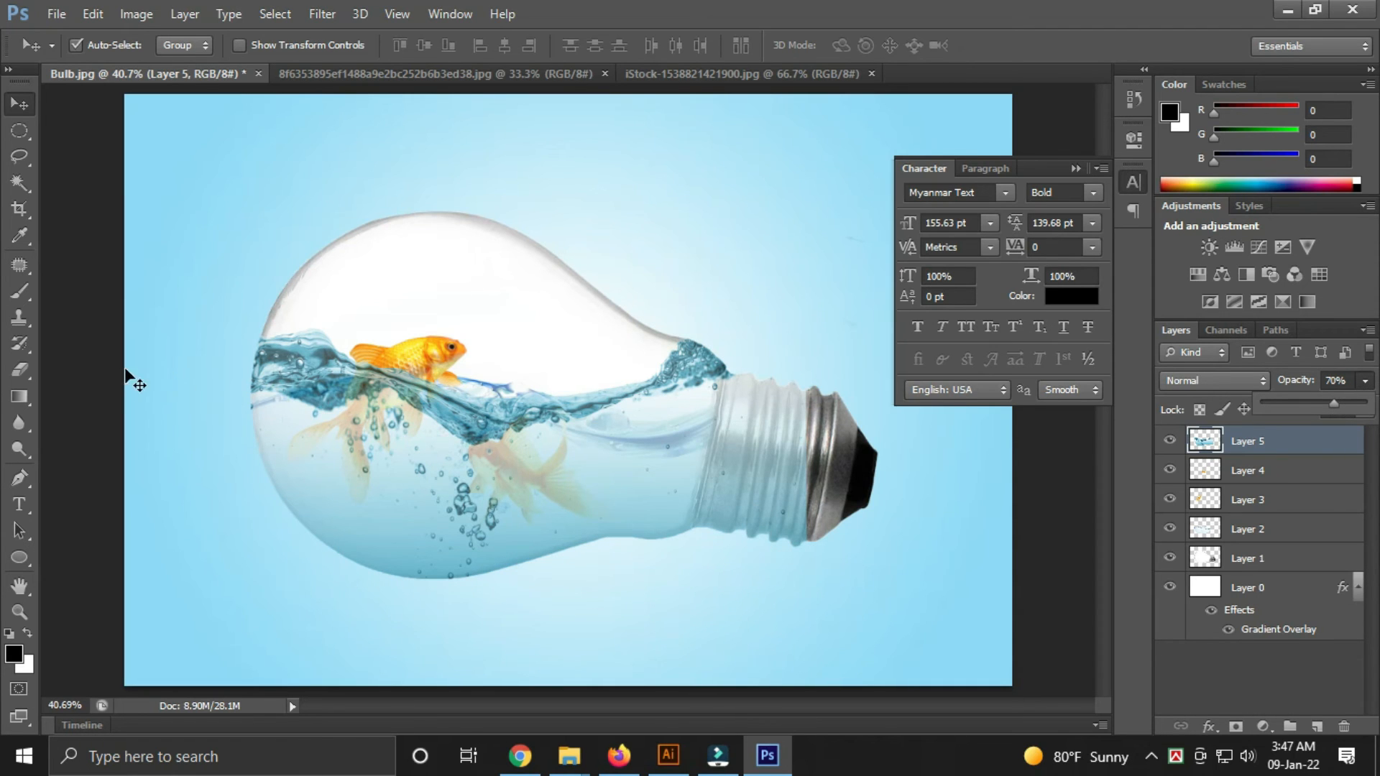
click(19, 369)
mouse_move(795, 548)
mouse_down()
mouse_move(798, 376)
mouse_move(798, 483)
mouse_move(815, 343)
mouse_up()
mouse_move(790, 392)
mouse_down()
mouse_move(765, 521)
mouse_move(776, 514)
mouse_move(777, 543)
mouse_move(759, 542)
mouse_move(776, 362)
mouse_move(726, 541)
mouse_move(752, 354)
mouse_up()
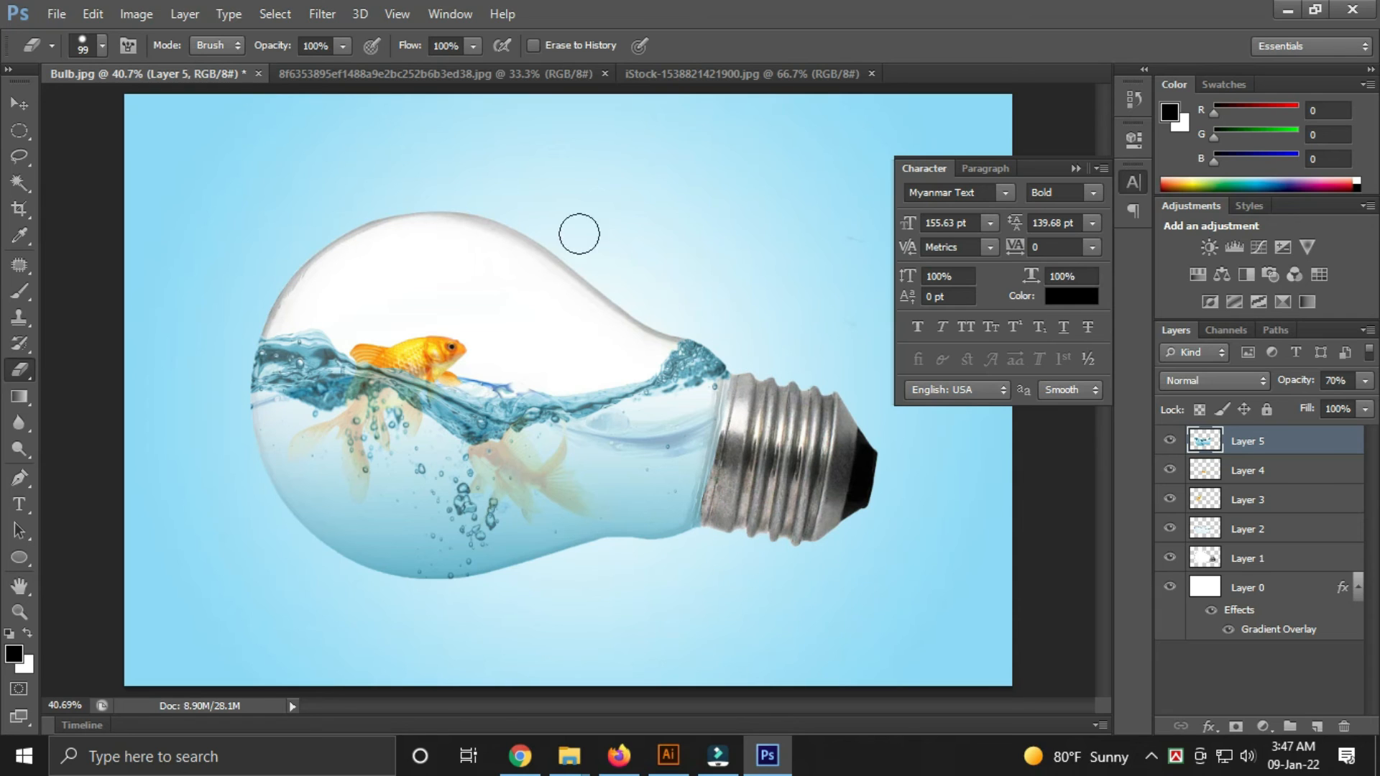
Clean up the water edge beside the metal base on Layer 5 with the Eraser at 54% opacity.
click(342, 45)
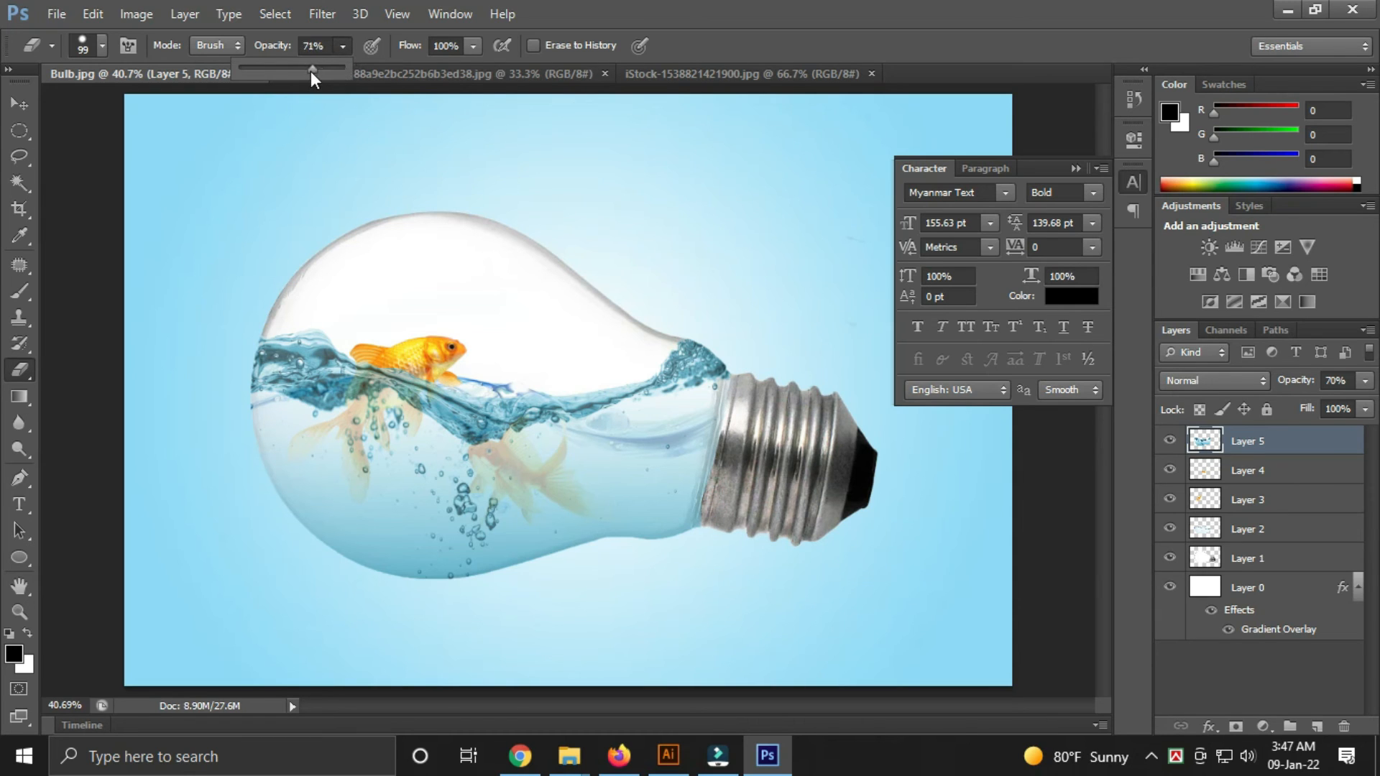
key(5)
key(4)
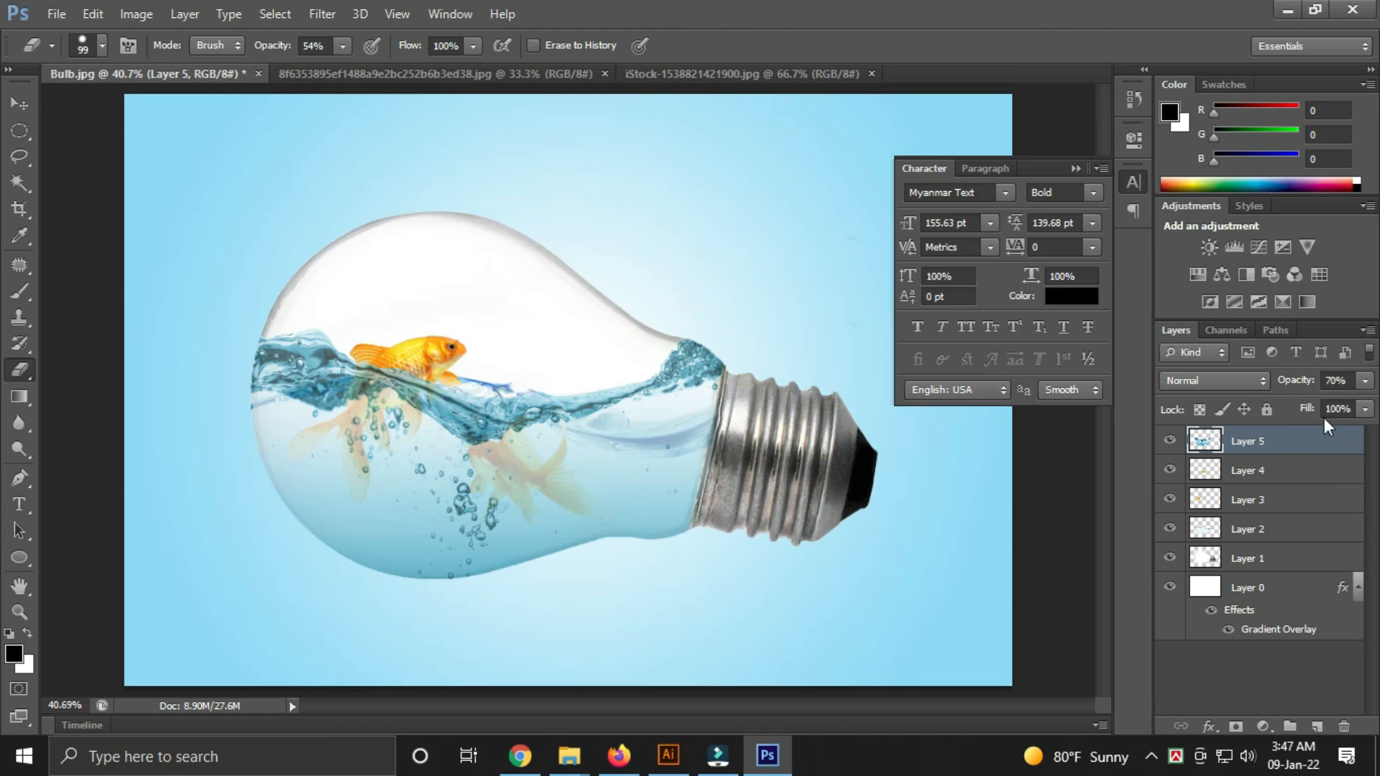
Restore Layer 5 to 100% opacity and set its blend mode to Multiply.
click(1363, 383)
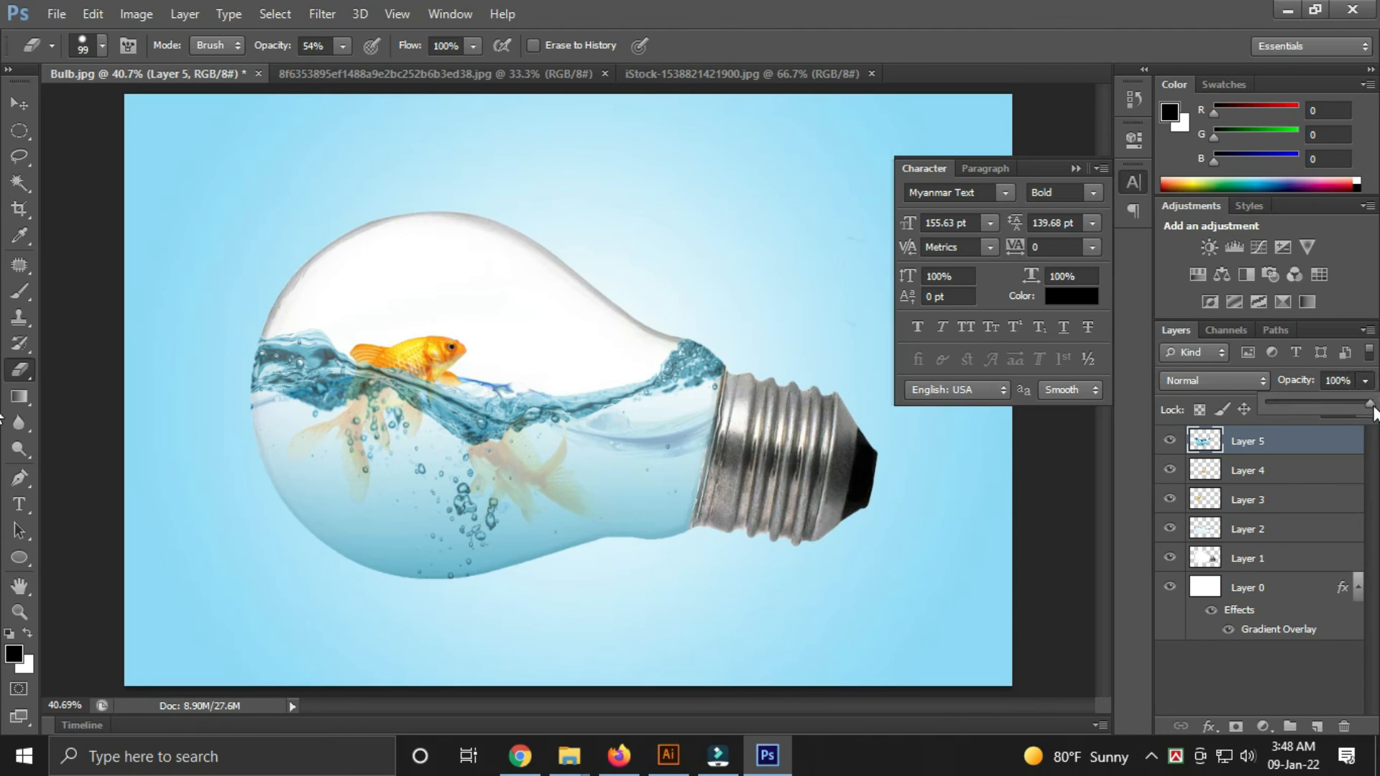
drag(1372, 412, 1372, 412)
key(v)
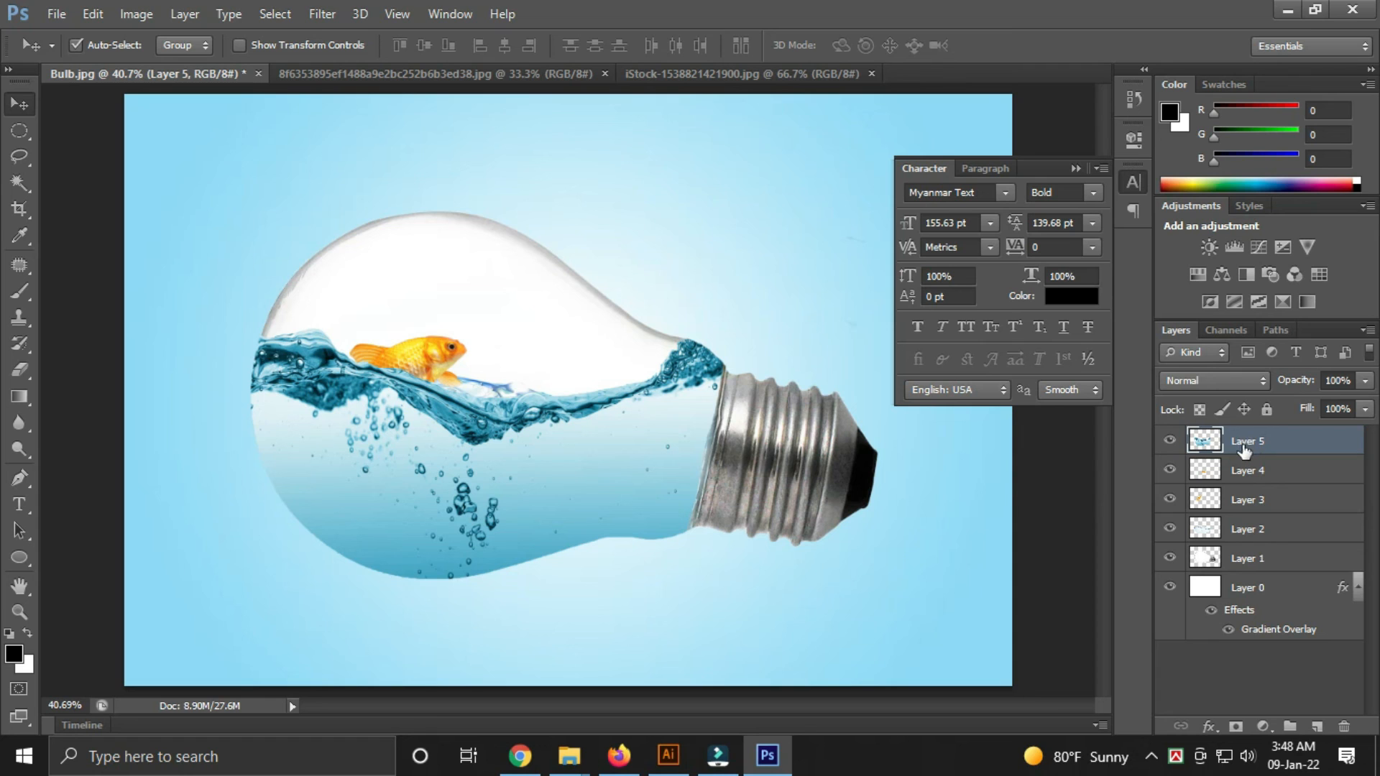
click(1230, 383)
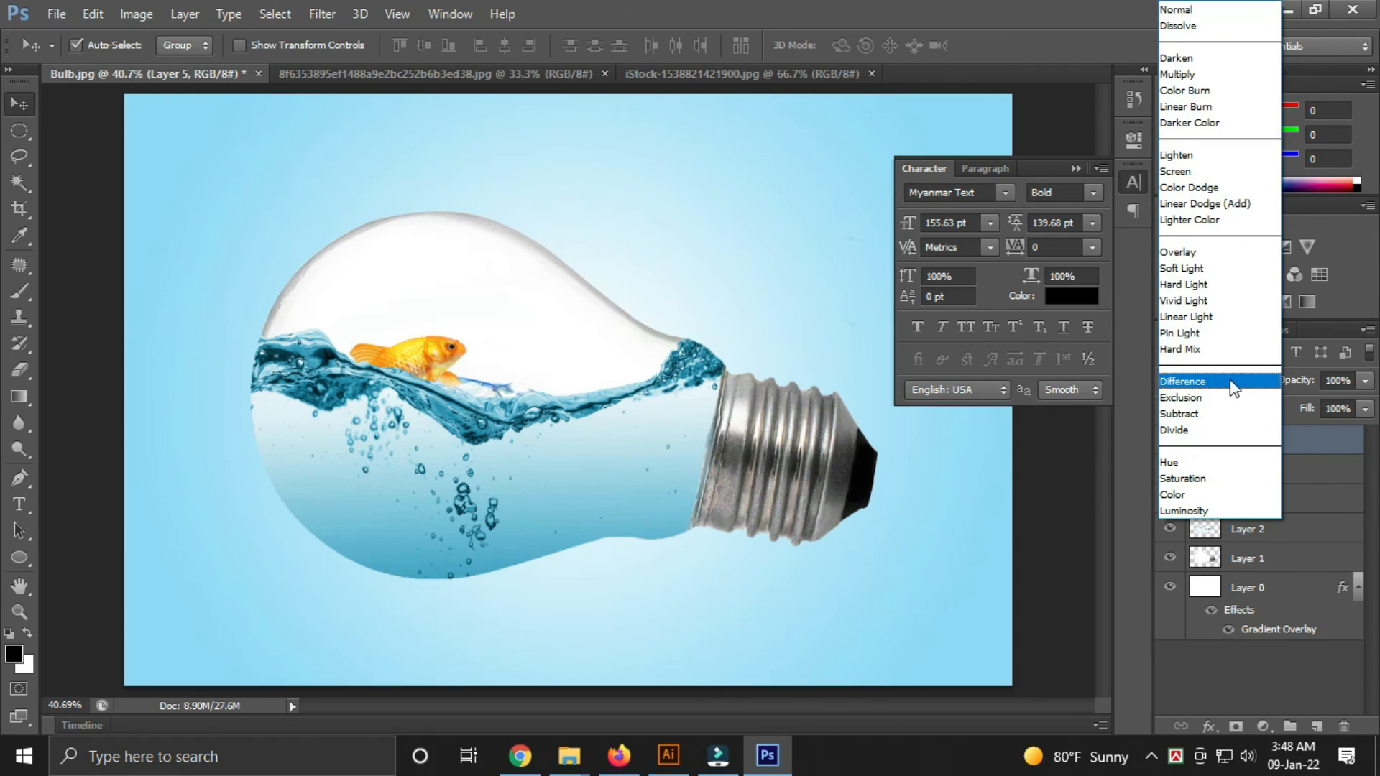
click(1196, 77)
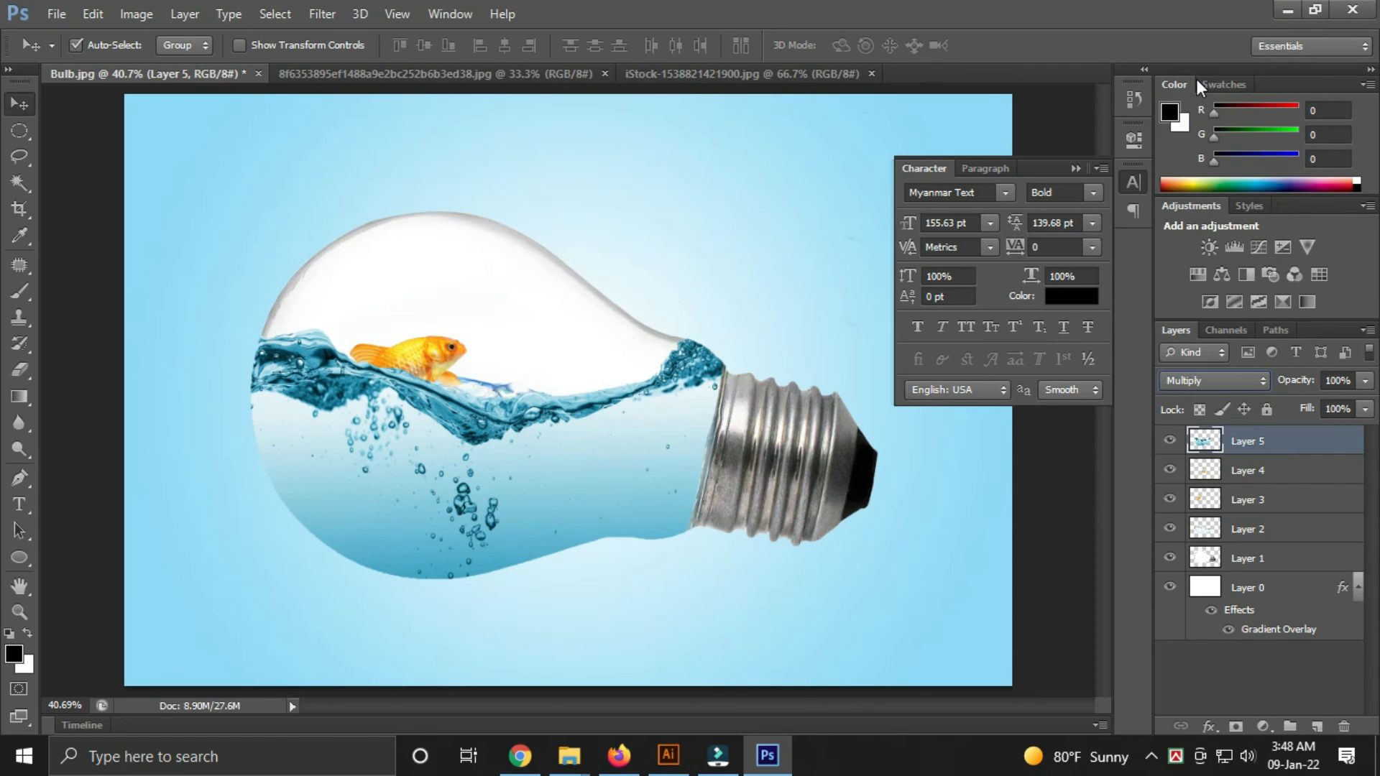
Move the upper goldfish on Layer 3 slightly upward at the waterline.
click(416, 363)
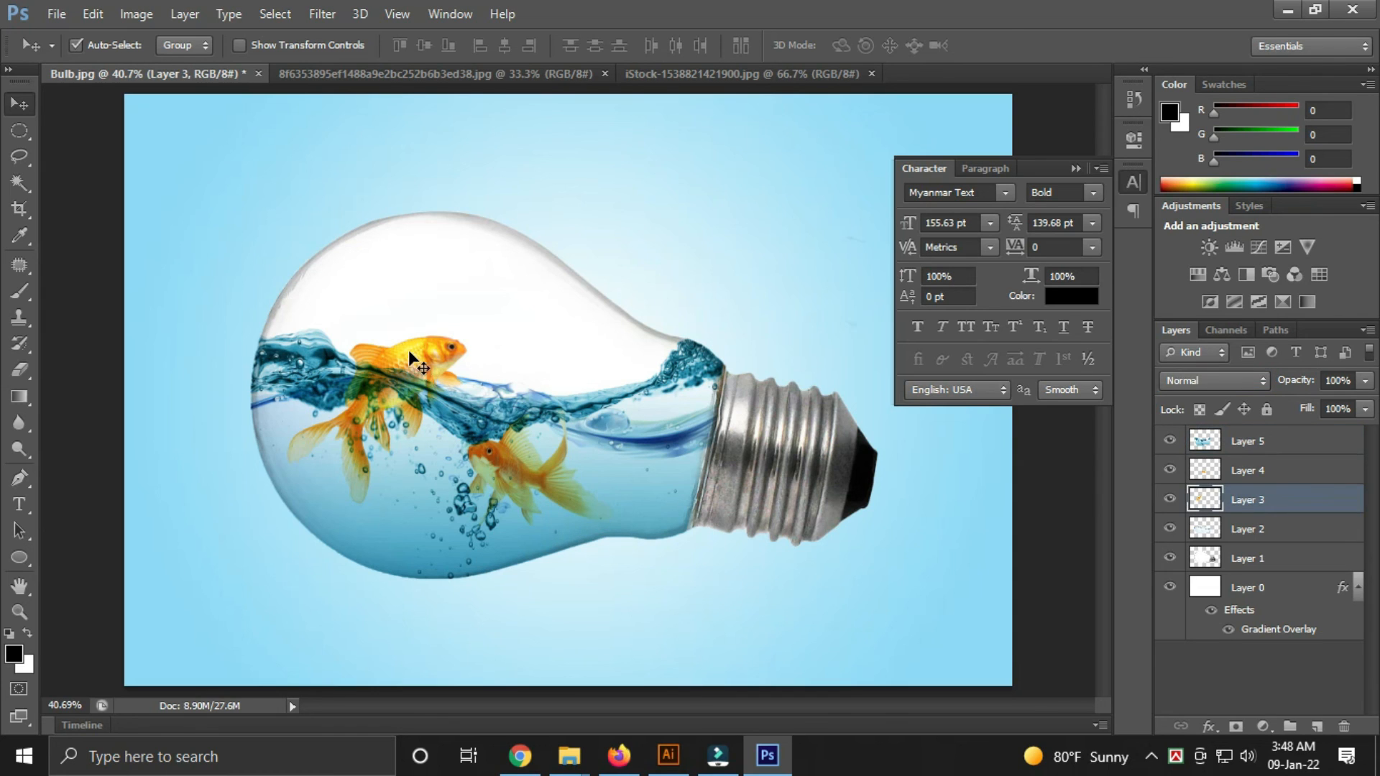
drag(407, 352, 411, 348)
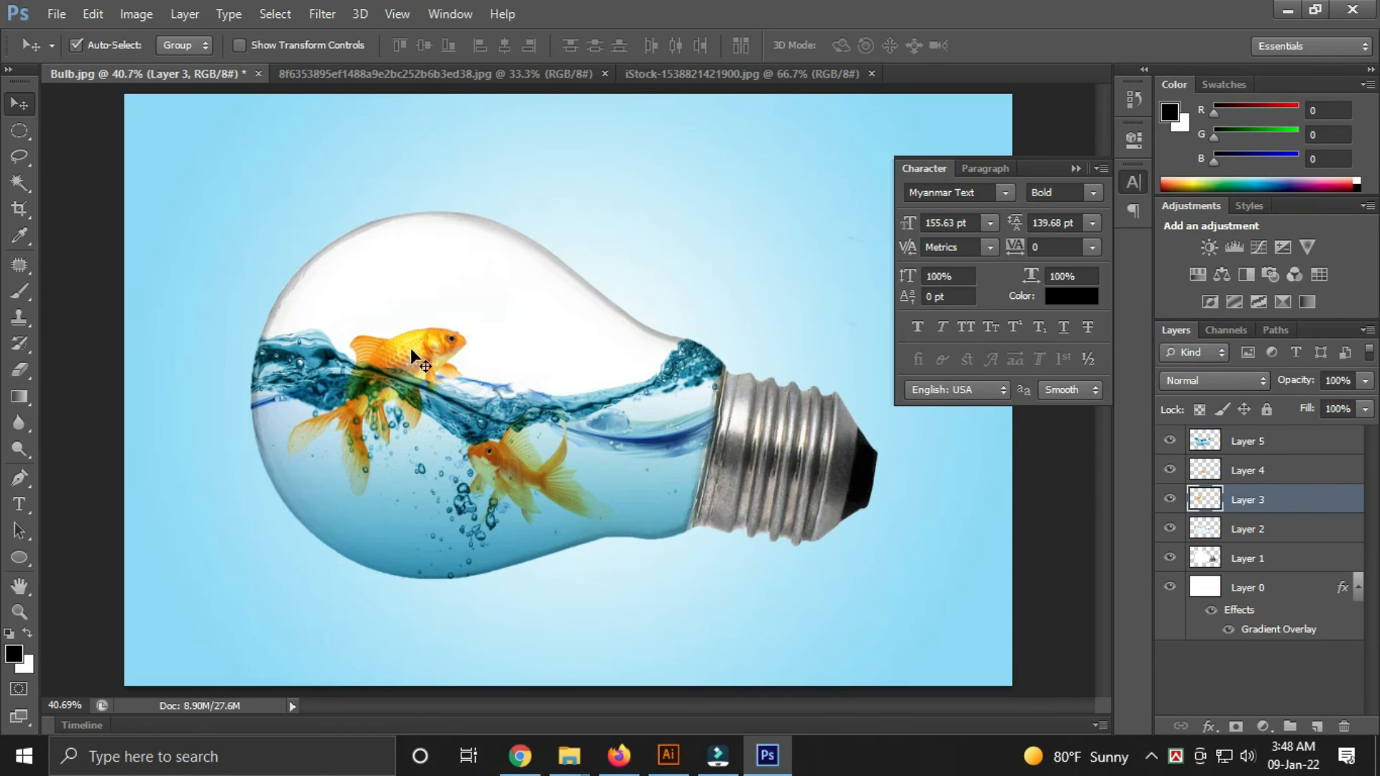
Shift the midtones of the Layer 5 water toward blue with Color Balance.
click(448, 408)
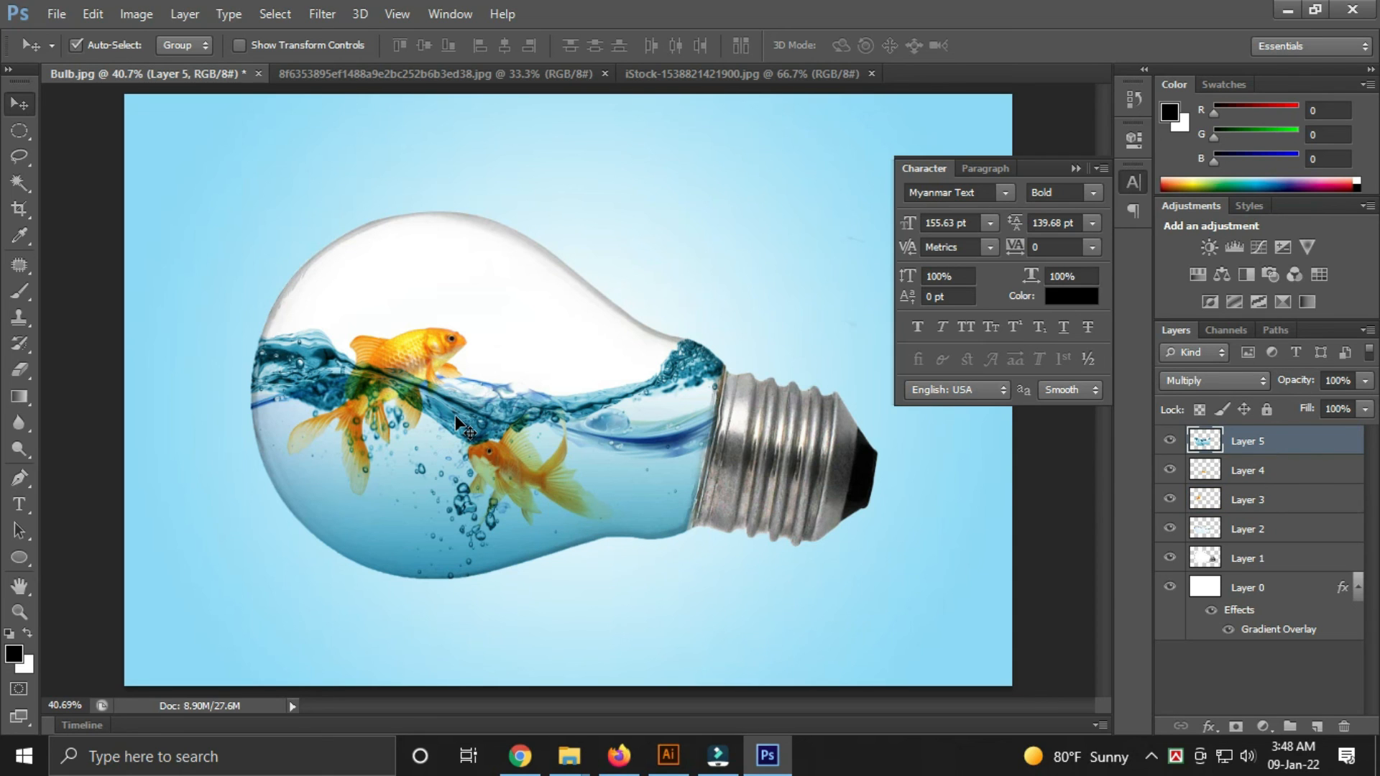
key(ctrl+b)
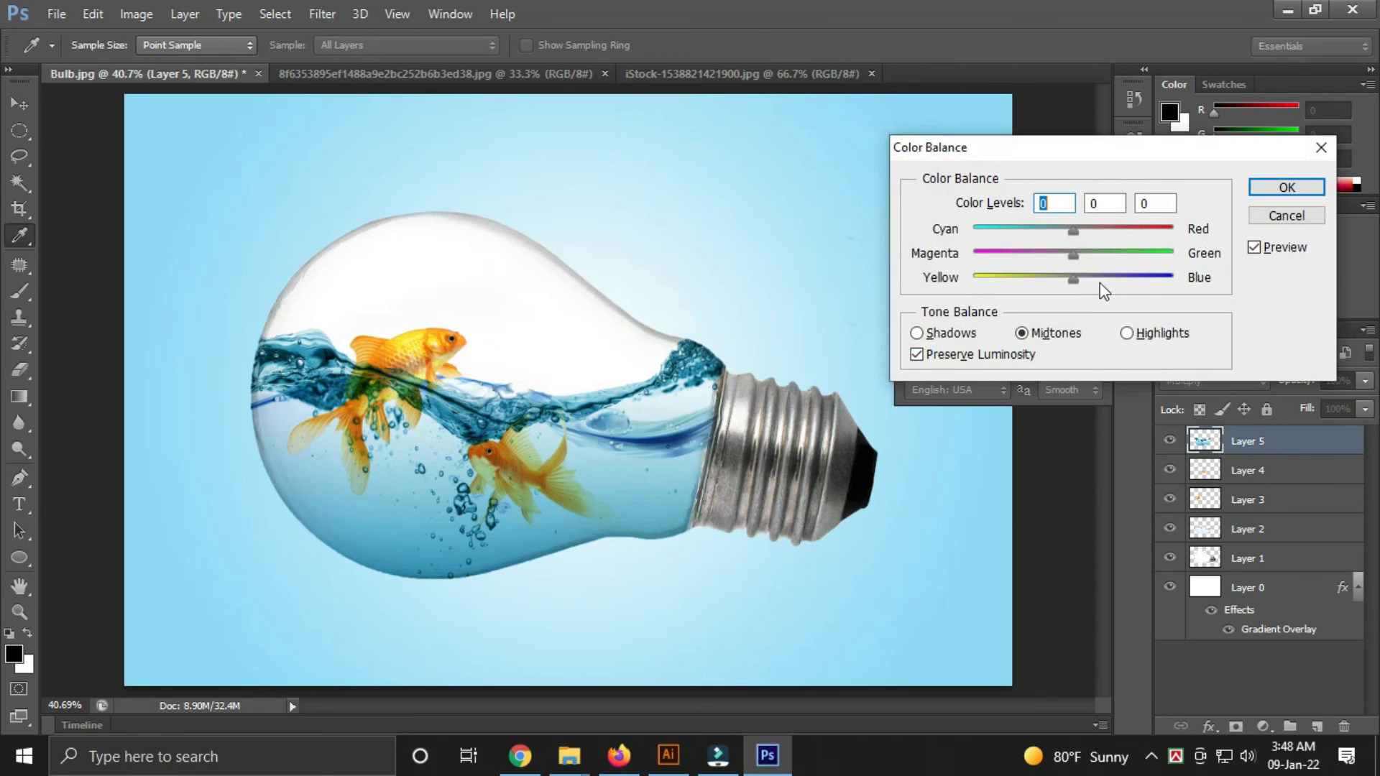
drag(1098, 278, 1119, 279)
click(1269, 195)
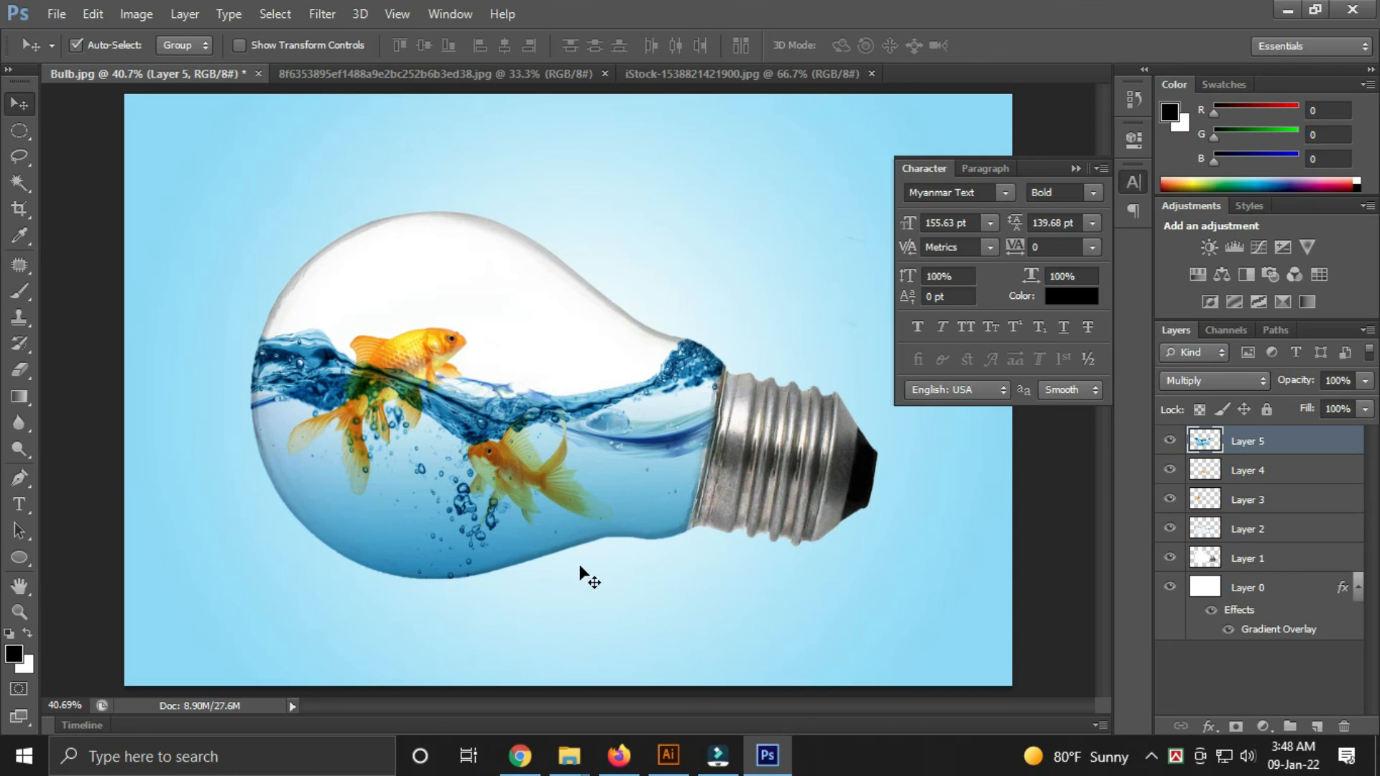
Make a thin, wide elliptical selection beneath the bulb, fill it with black on a new layer, and deselect.
click(20, 131)
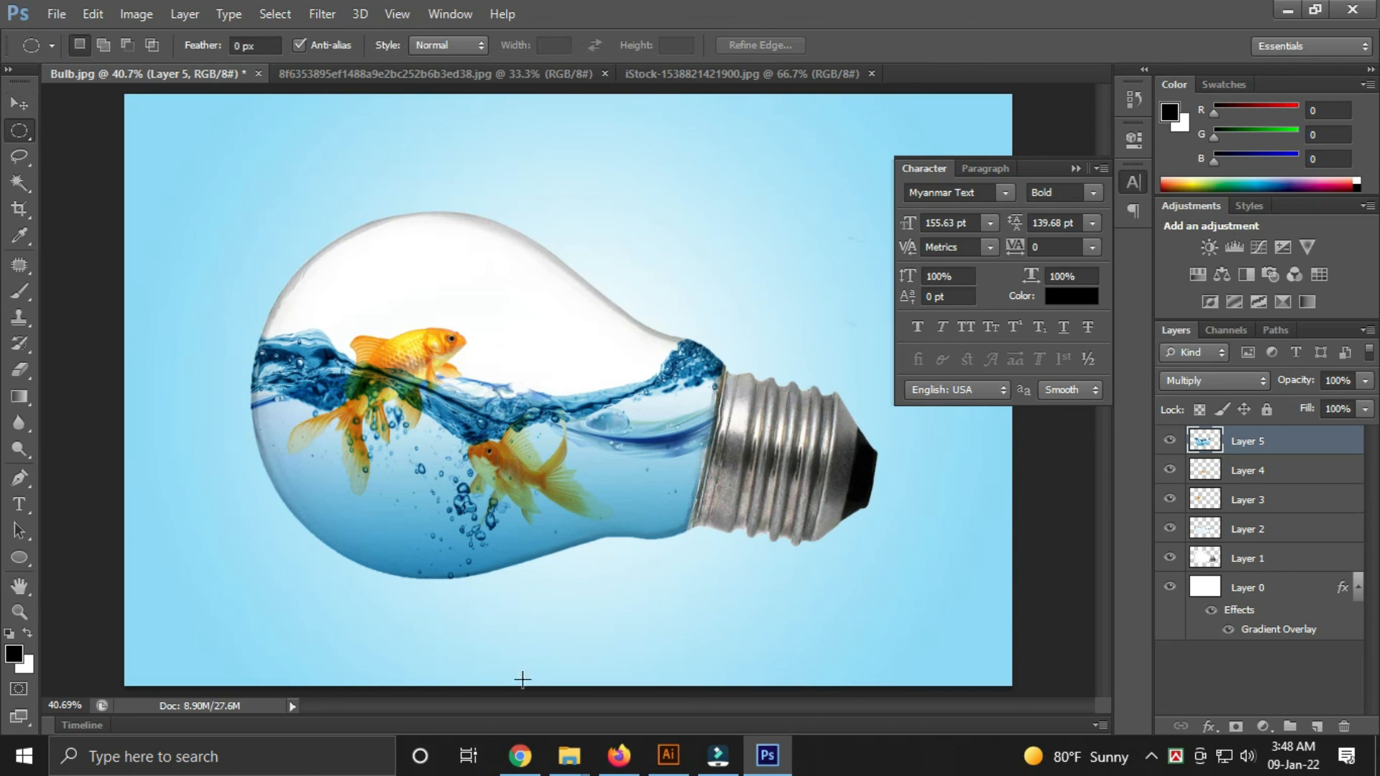
drag(329, 580, 752, 595)
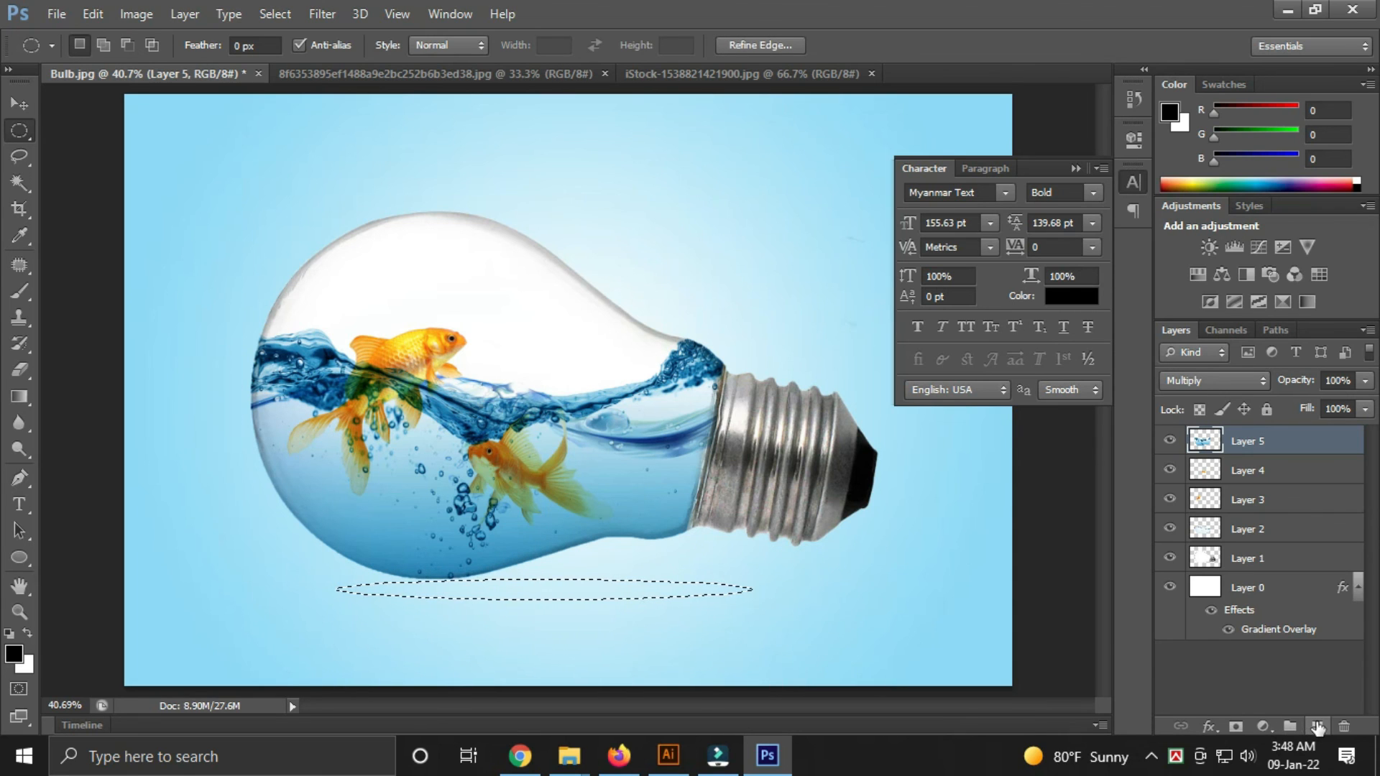
click(1316, 726)
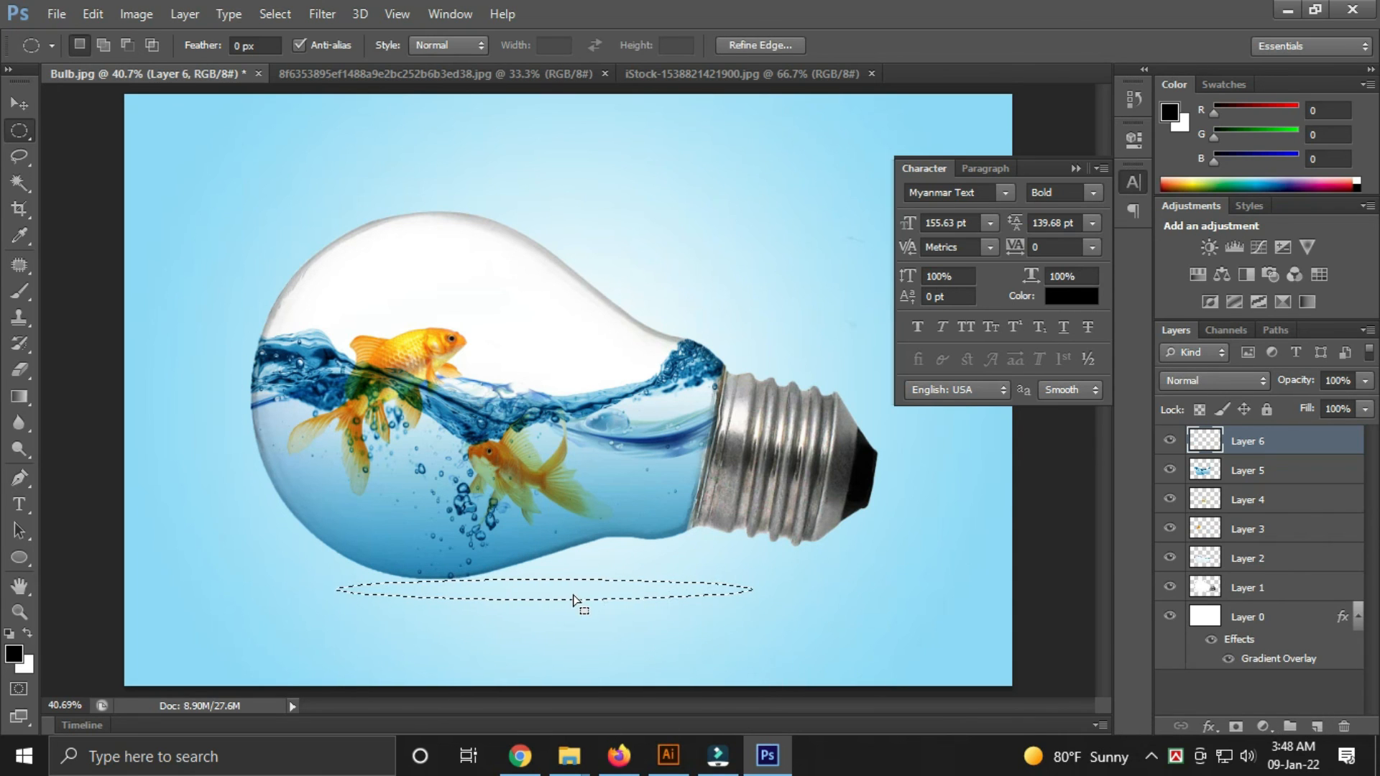
key(alt+BackSpace)
key(ctrl+d)
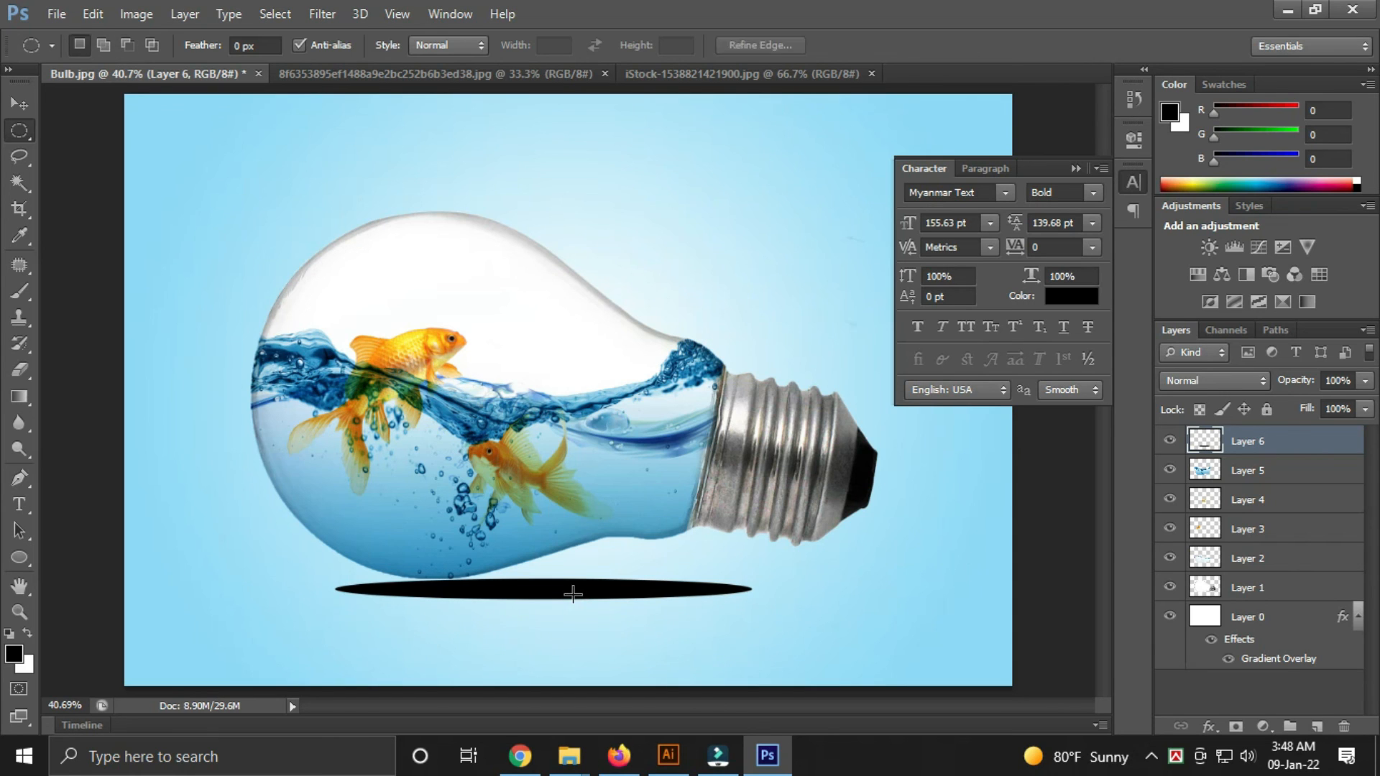
key(v)
drag(563, 595, 575, 590)
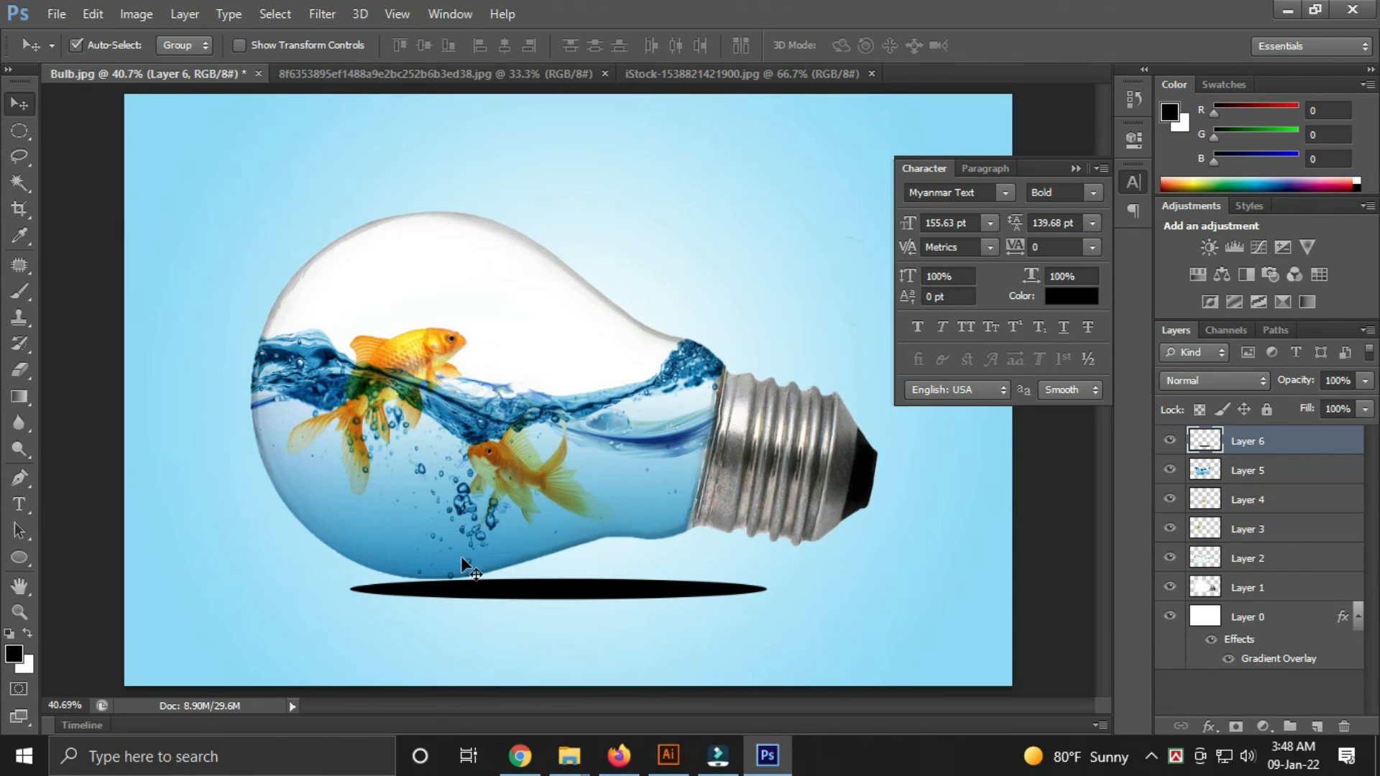
key(ctrl+z)
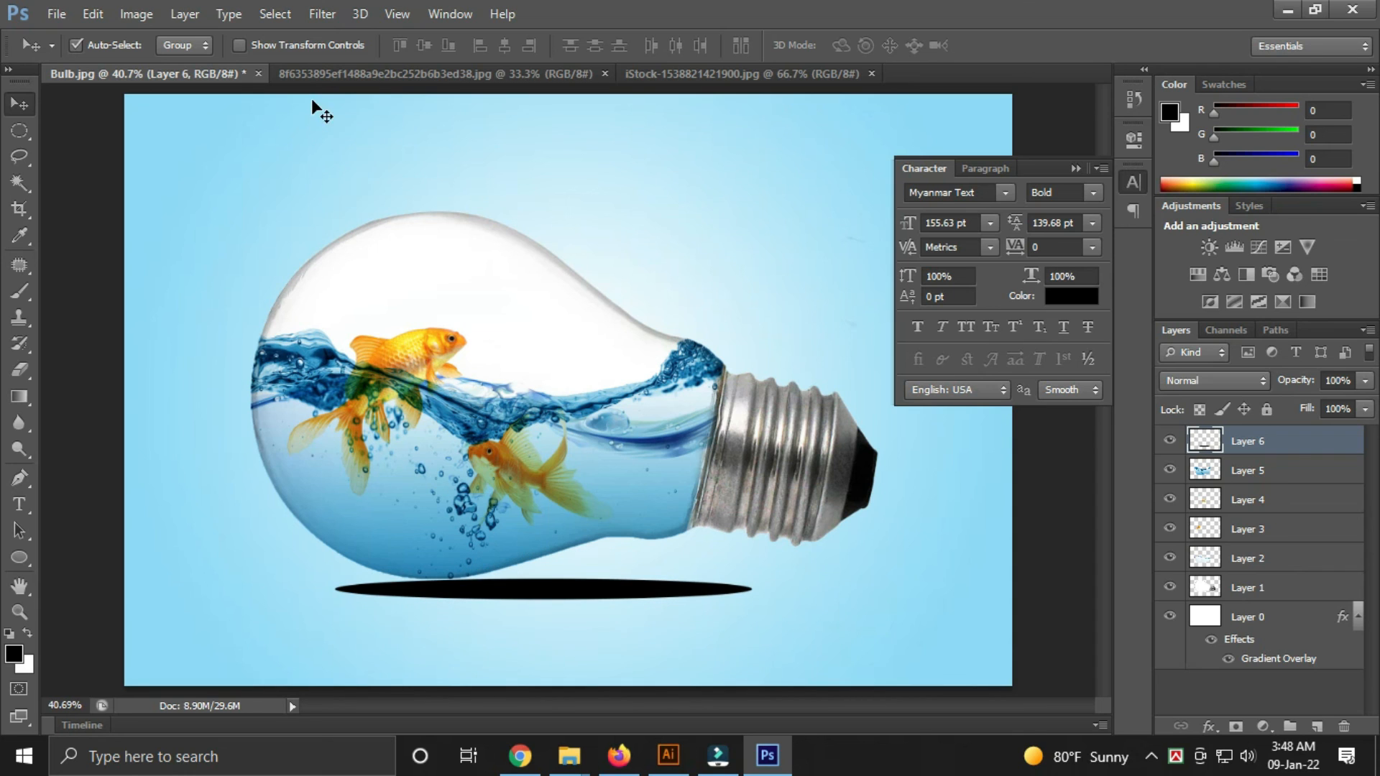
Apply a Gaussian Blur with a 33.2-pixel radius to the black ellipse on Layer 6.
click(320, 14)
mouse_move(352, 147)
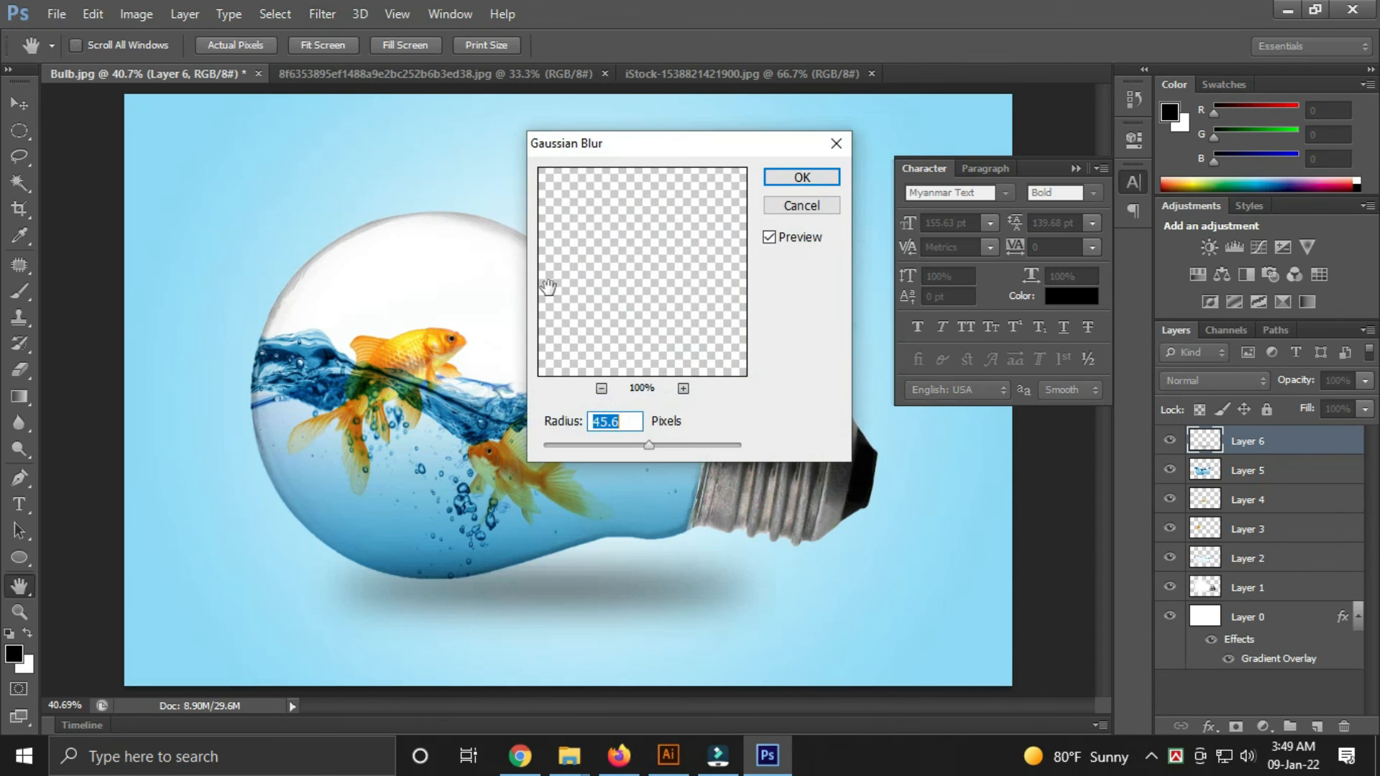
drag(637, 447, 628, 447)
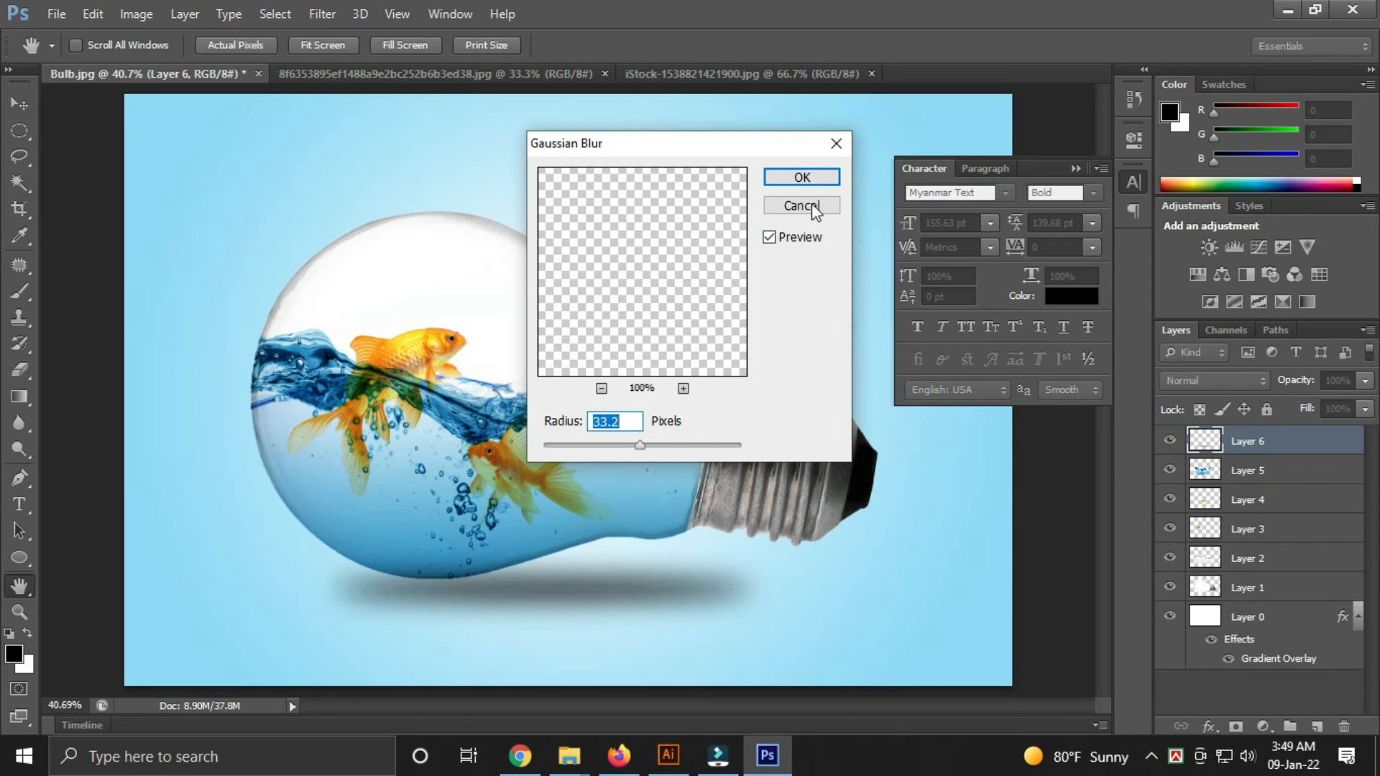
click(802, 180)
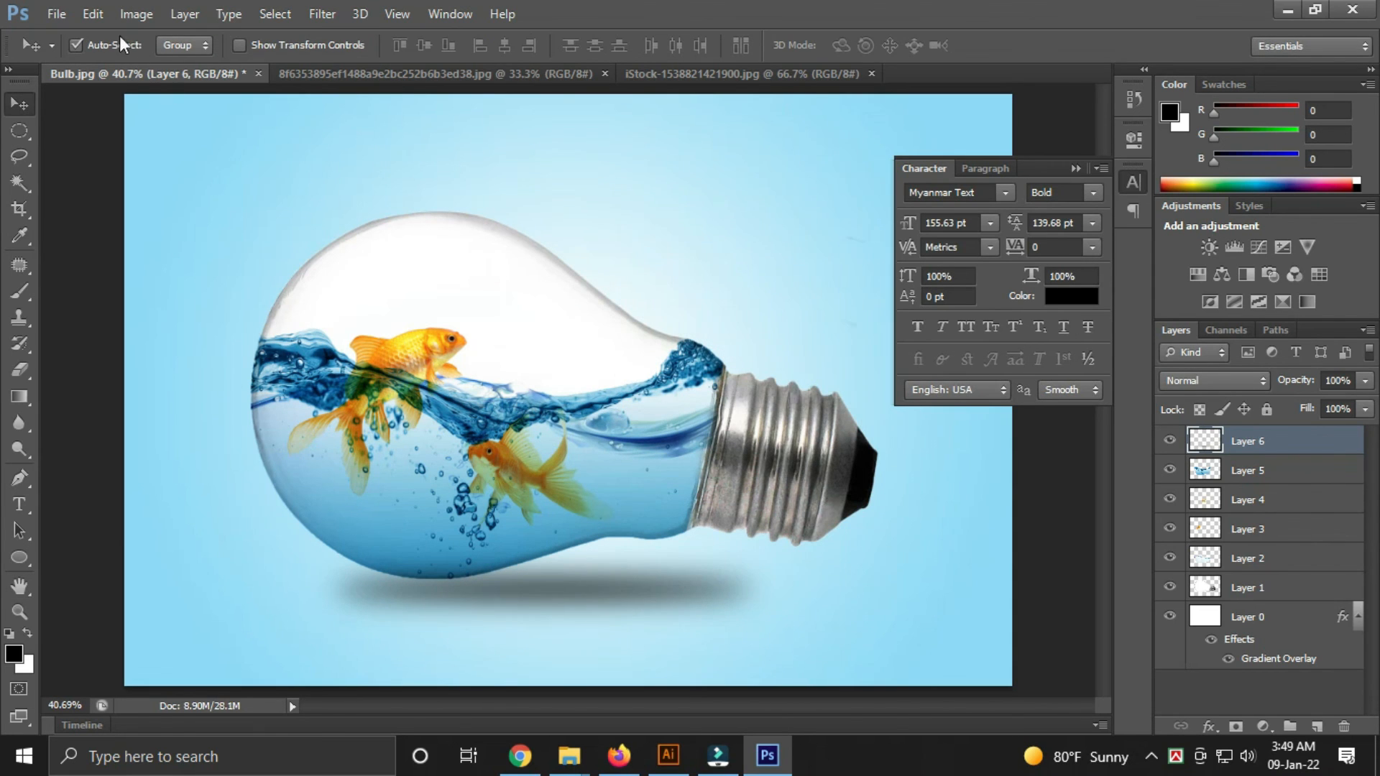
Free-transform the Layer 6 shadow to about 104% width, 131% height and -5.91° rotation, positioning it along the bulb's underside.
click(93, 13)
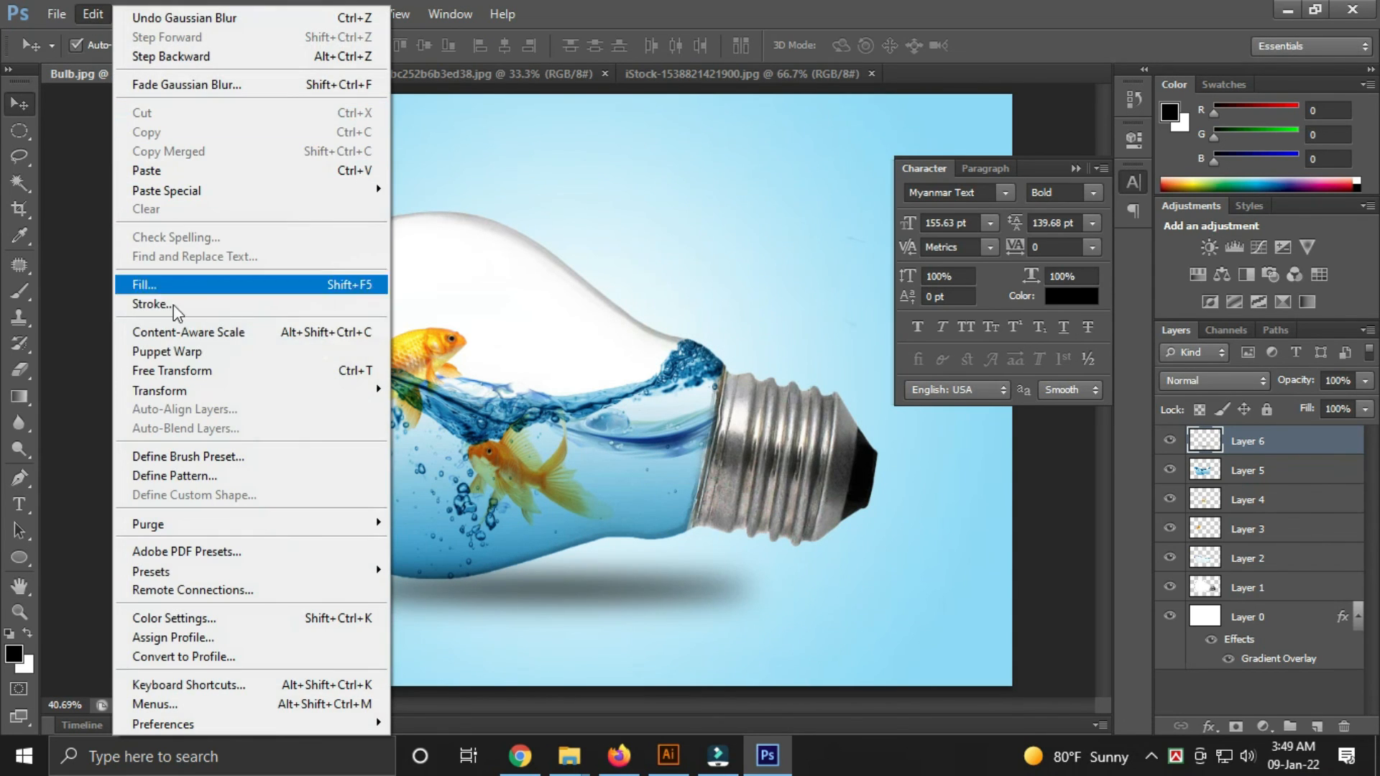
click(183, 368)
drag(717, 595, 741, 588)
drag(849, 598, 876, 547)
drag(733, 580, 763, 577)
drag(601, 534, 597, 510)
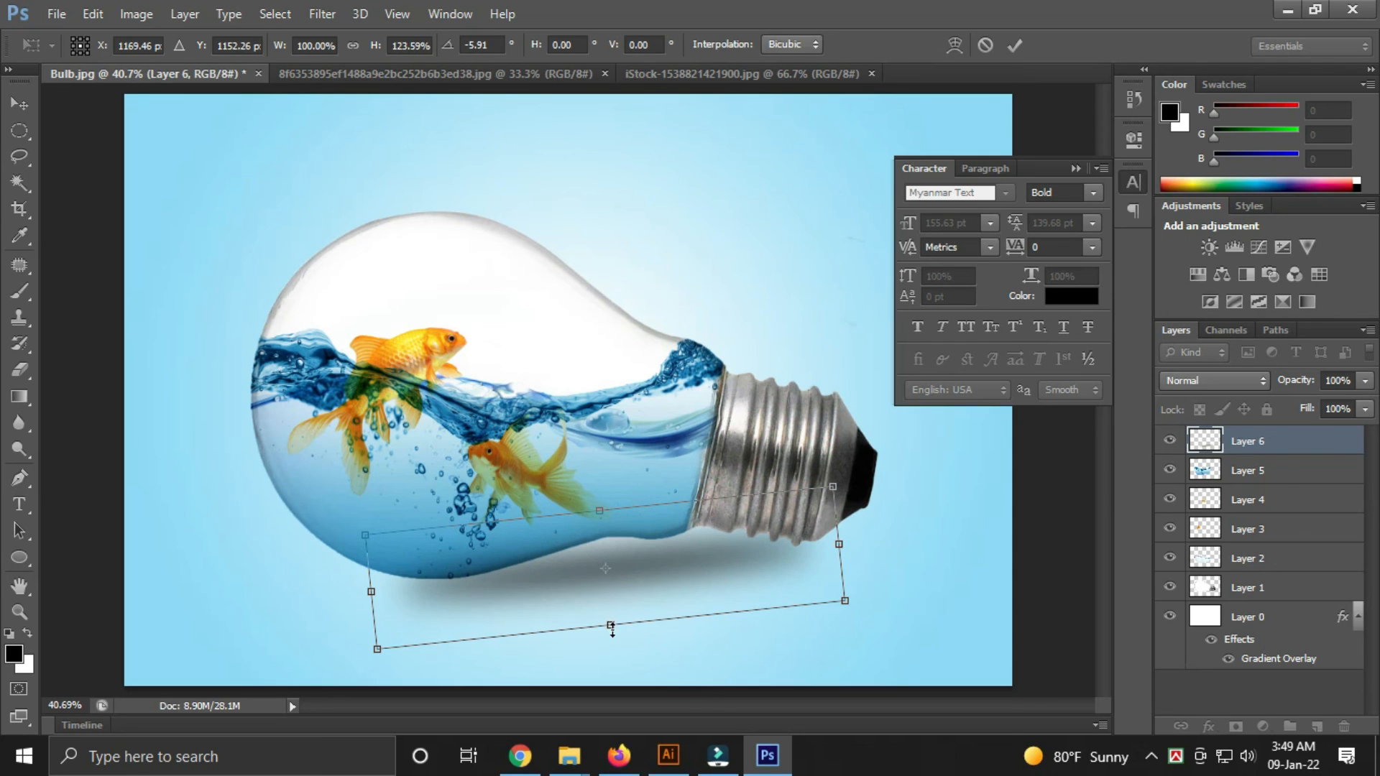
drag(610, 625, 611, 633)
drag(371, 595, 351, 589)
mouse_move(724, 585)
mouse_down()
mouse_move(738, 565)
mouse_move(731, 575)
mouse_up()
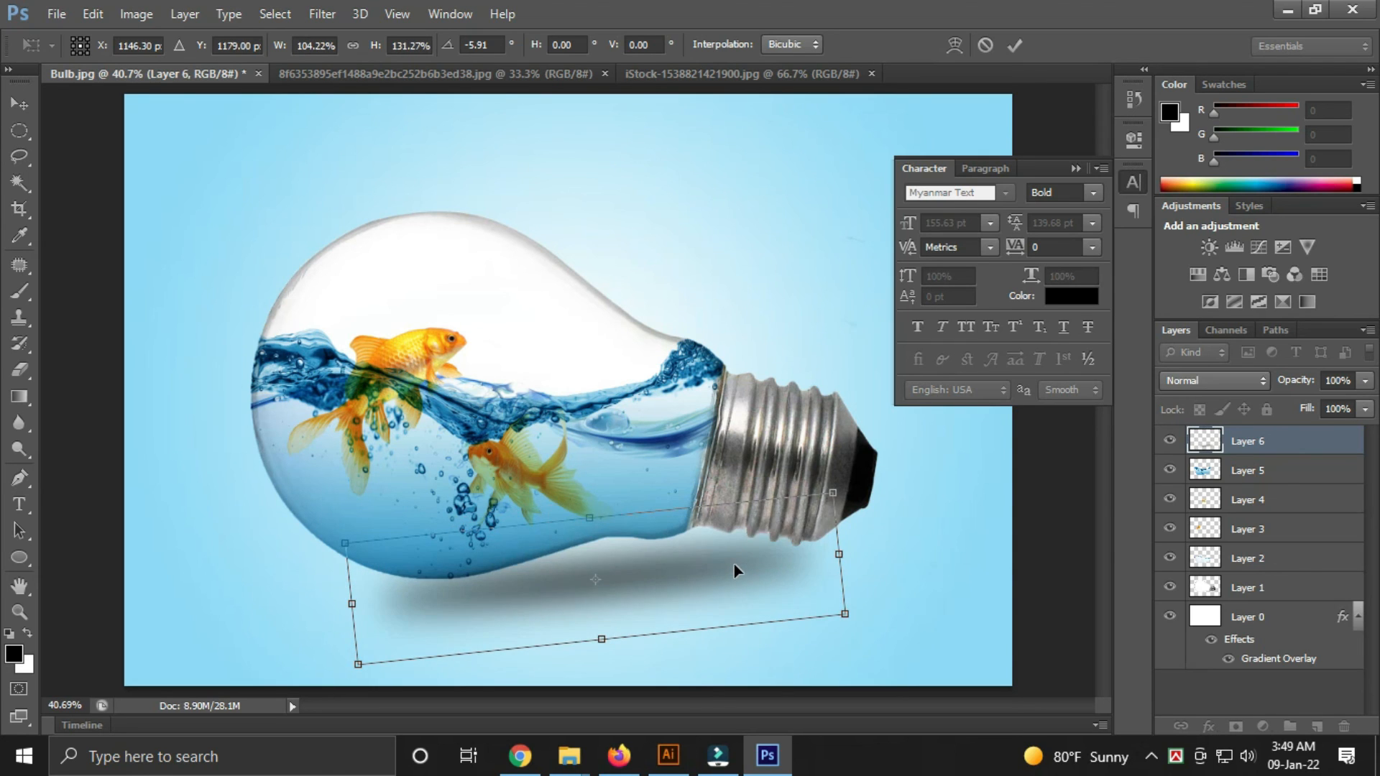
key(Return)
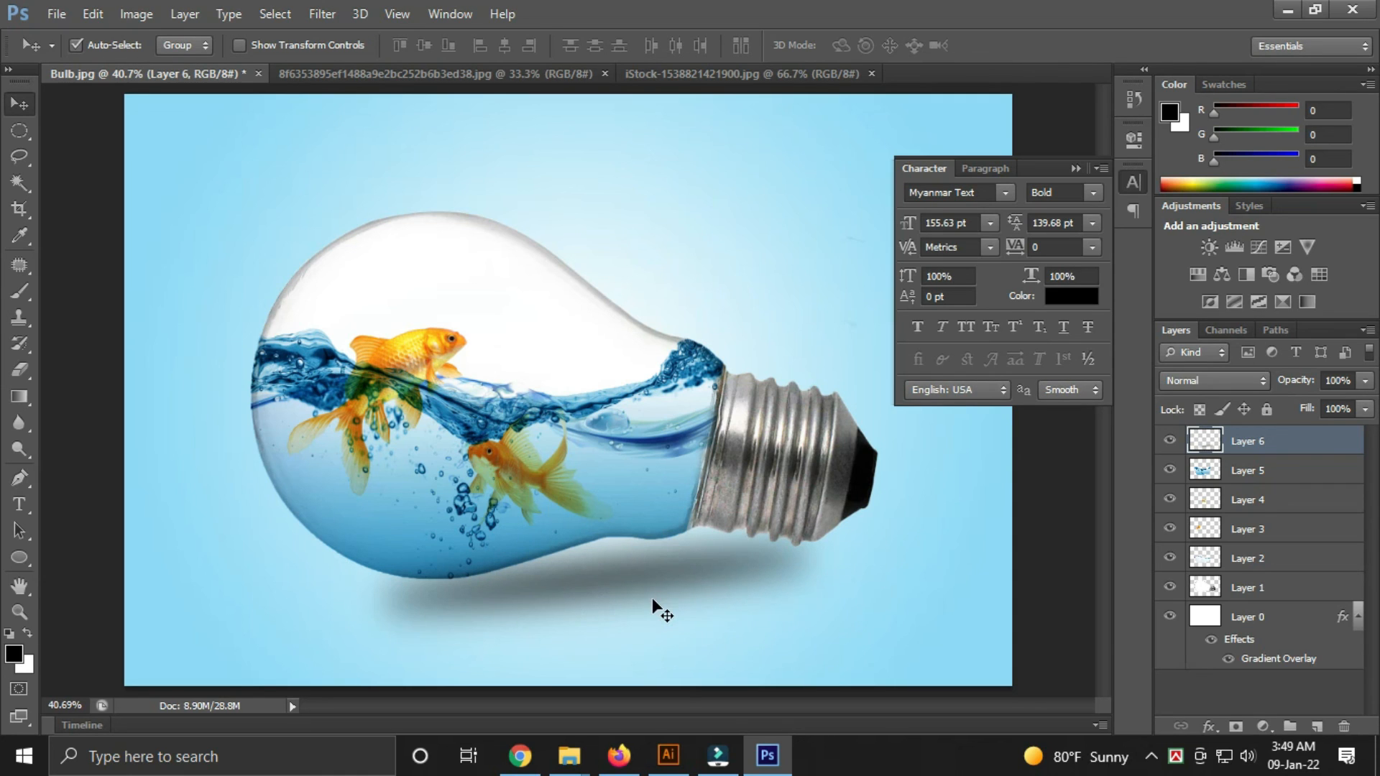
Switch to a full-screen view with the panels hidden to examine the finished bulb composition.
key(f)
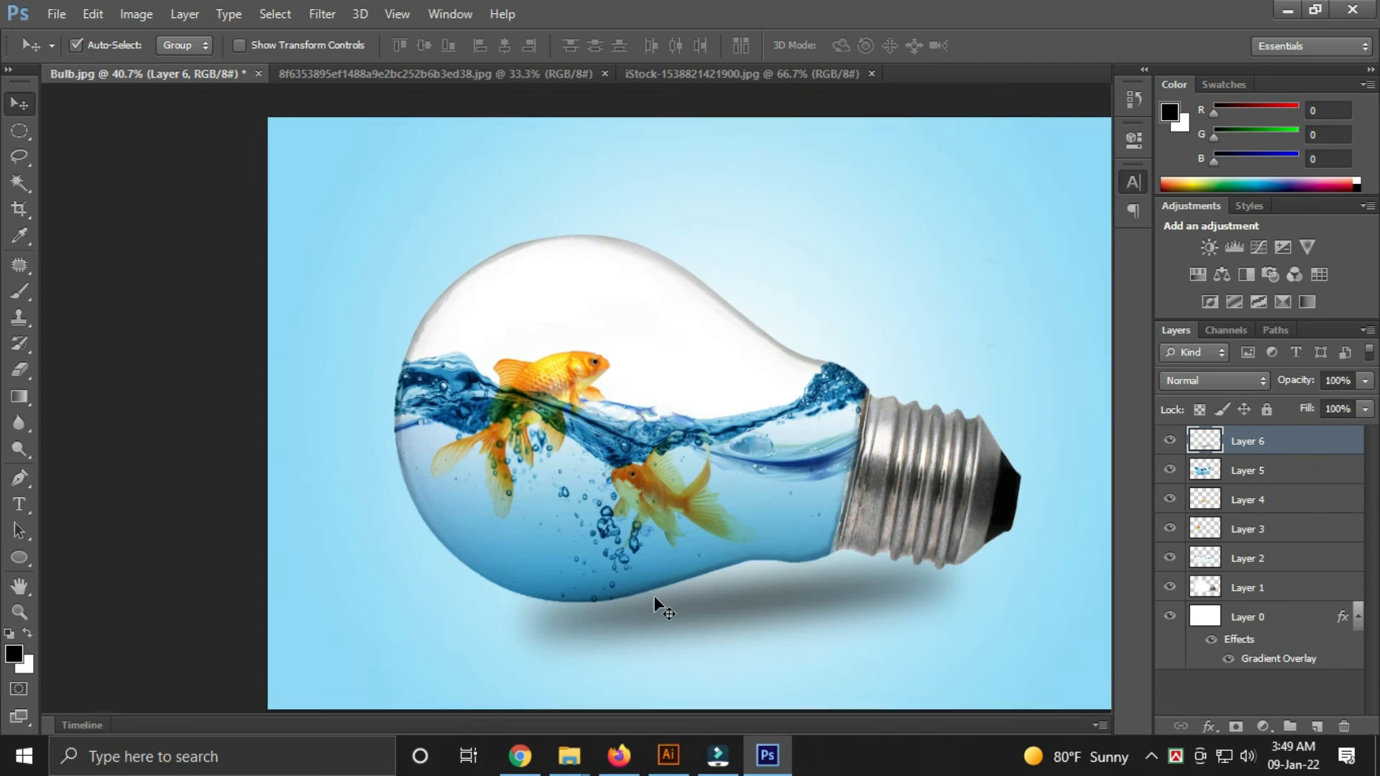
key(Tab)
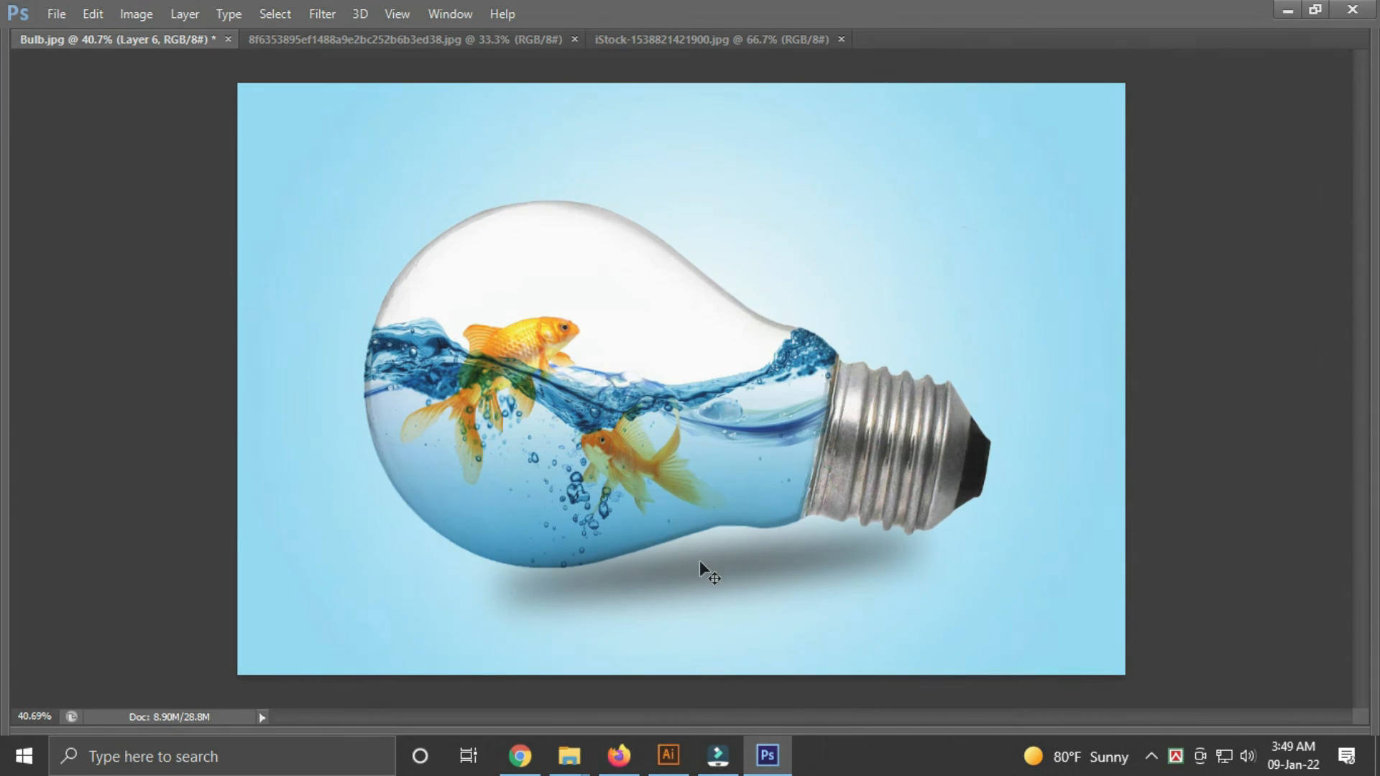